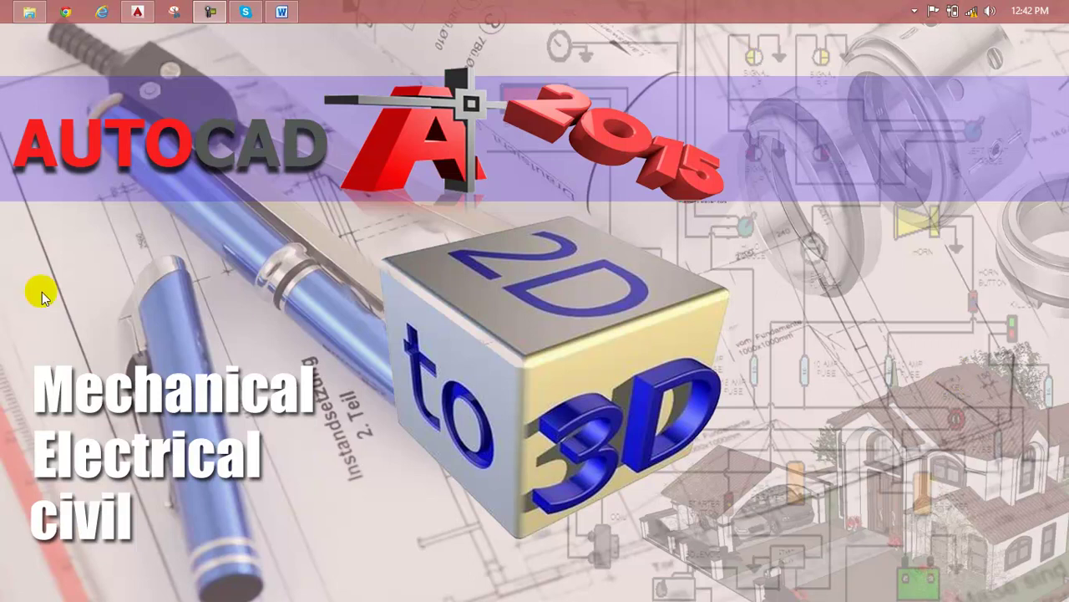
- Look over the Lesson 81 outline in Word, then bring the empty AutoCAD Drawing1 to the front
click(284, 12)
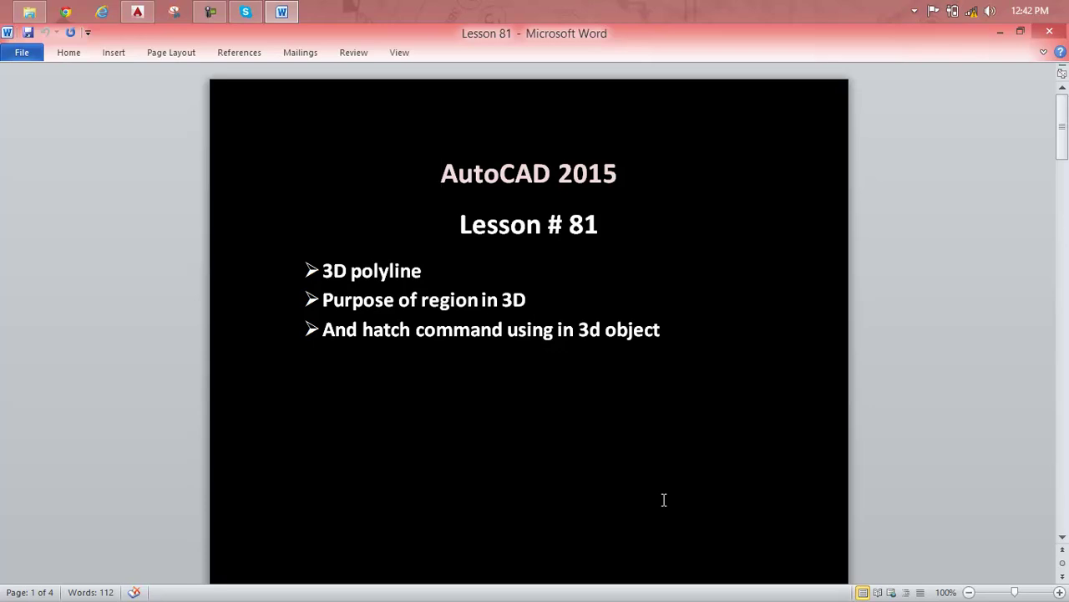
click(142, 10)
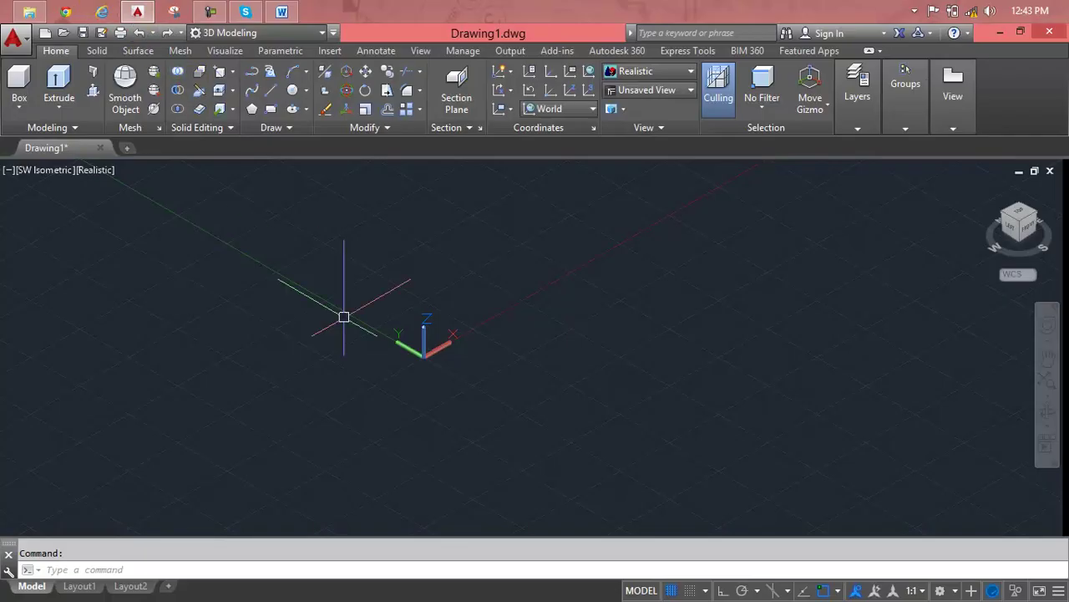
- Reset to the Home view, move the origin lower left, and show the solid primitives list
middle_drag(370, 346, 187, 368)
scroll(296, 349, up, 1)
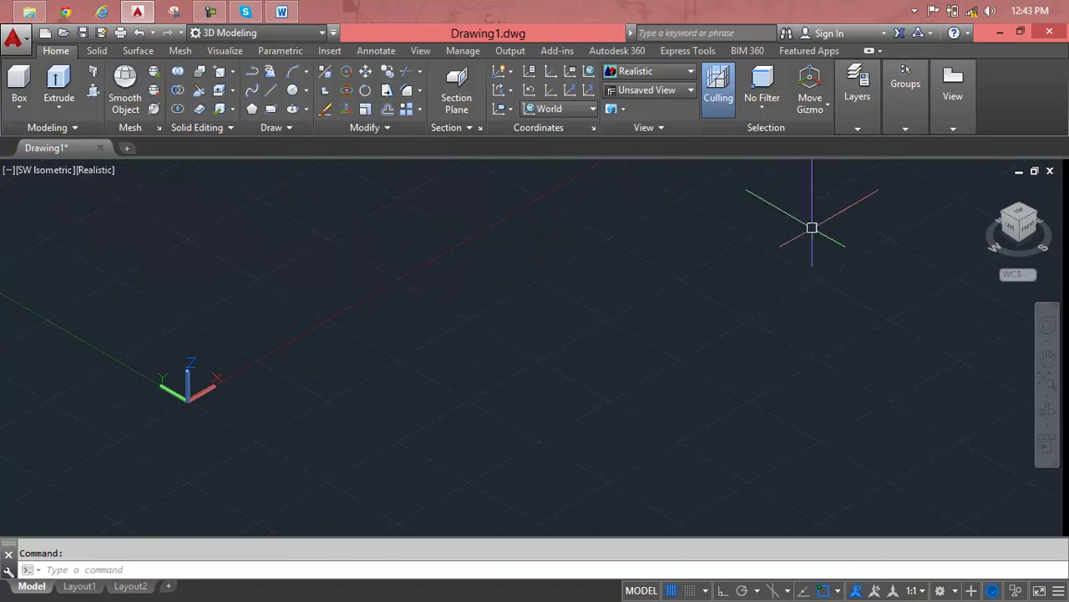
click(986, 189)
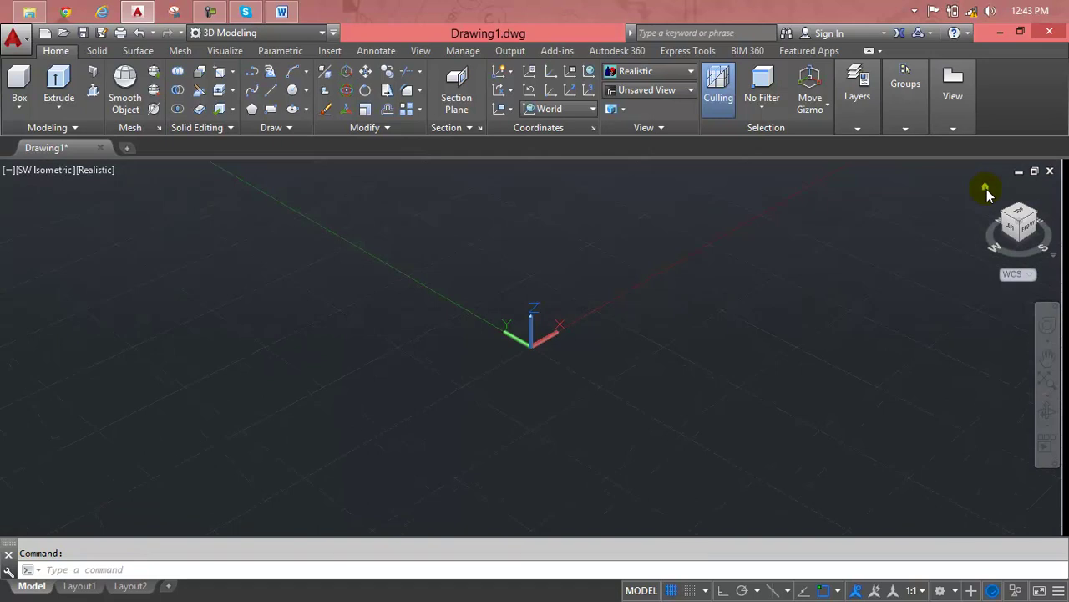
middle_drag(521, 326, 231, 394)
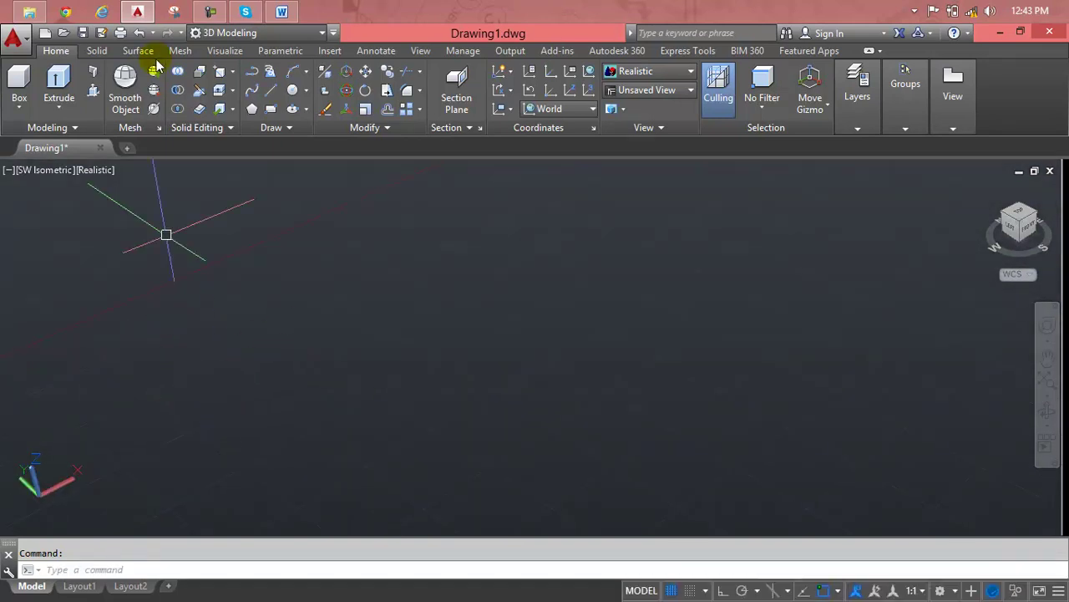
click(25, 109)
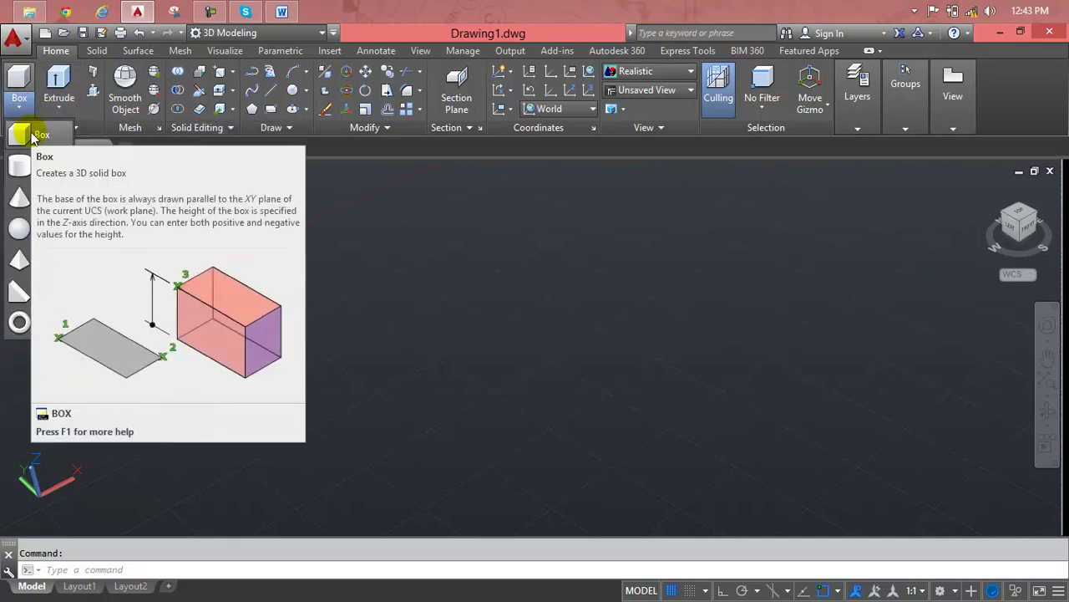
- Draw a 3D solid box from two picked base corners and a picked height
click(30, 135)
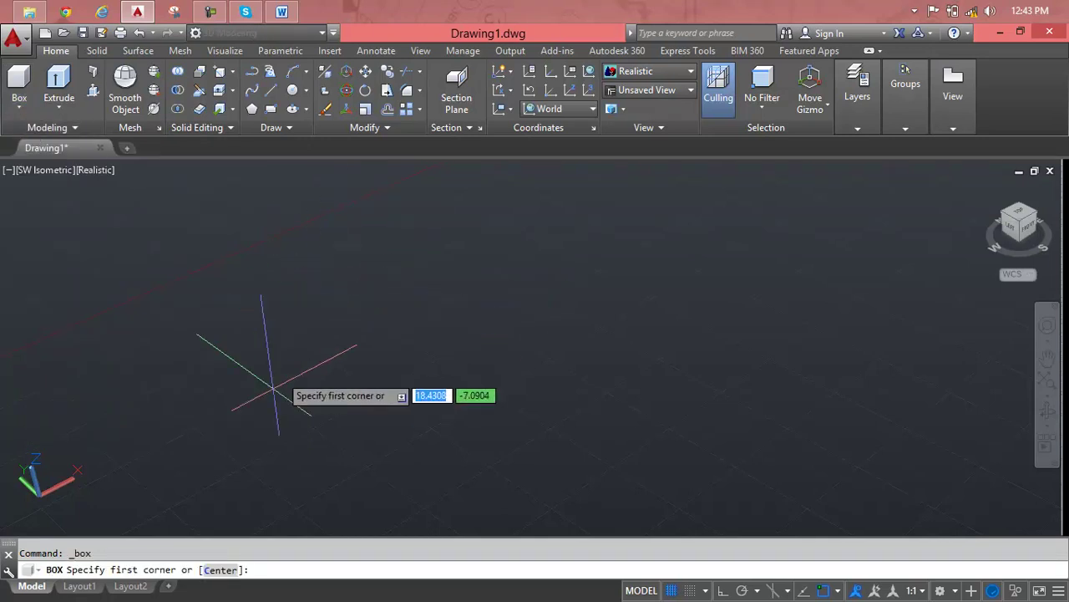
click(249, 451)
click(752, 361)
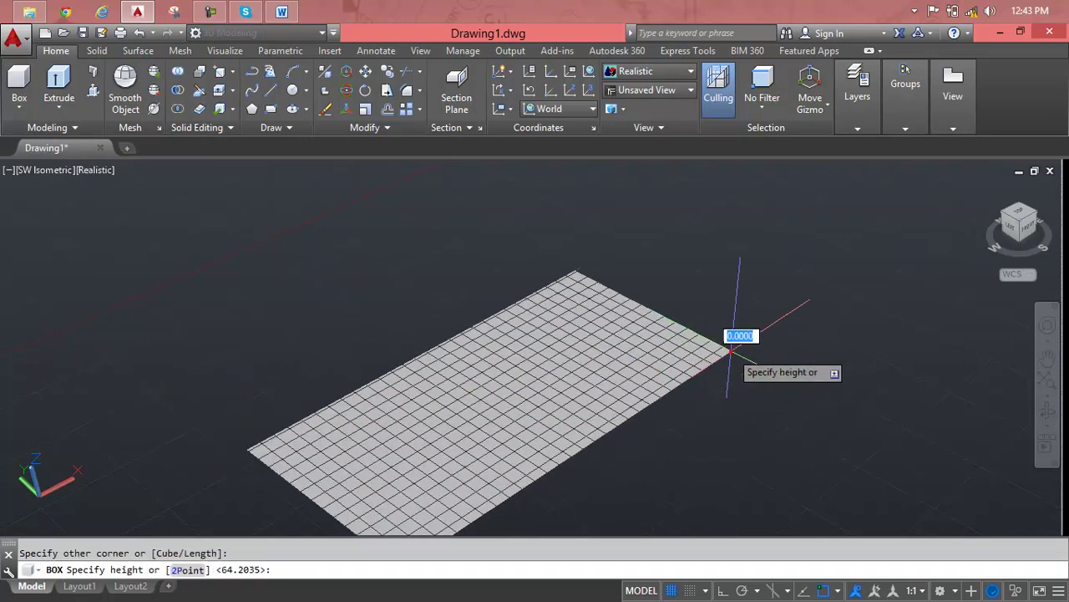
mouse_move(725, 238)
middle_down()
mouse_move(489, 306)
mouse_move(501, 292)
middle_up()
click(618, 257)
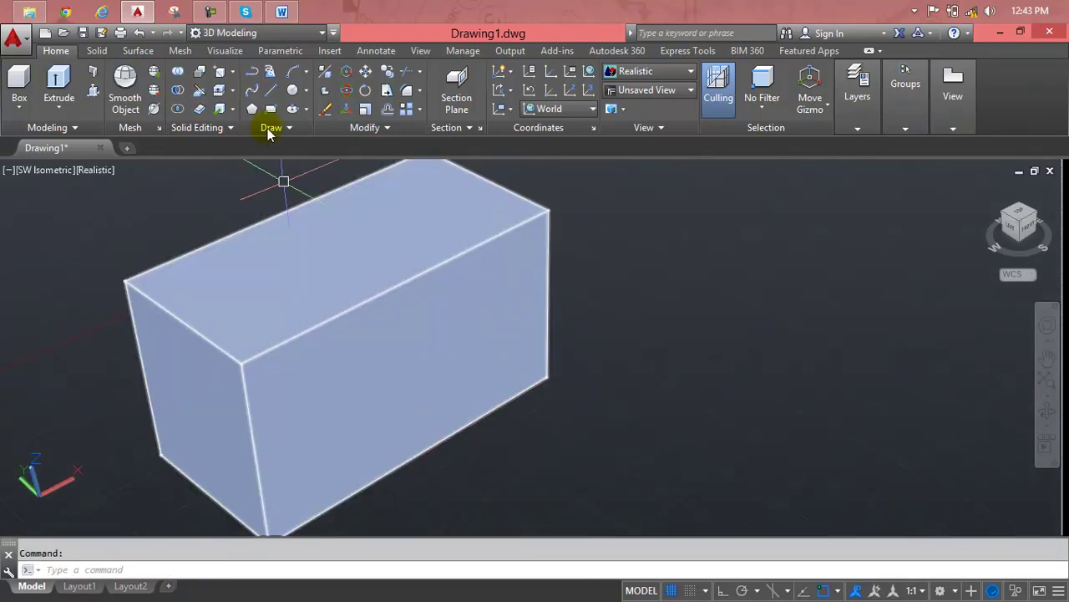
- Draw a closed 3D polyline triangle on the box's right face, apex on the top edge
click(269, 78)
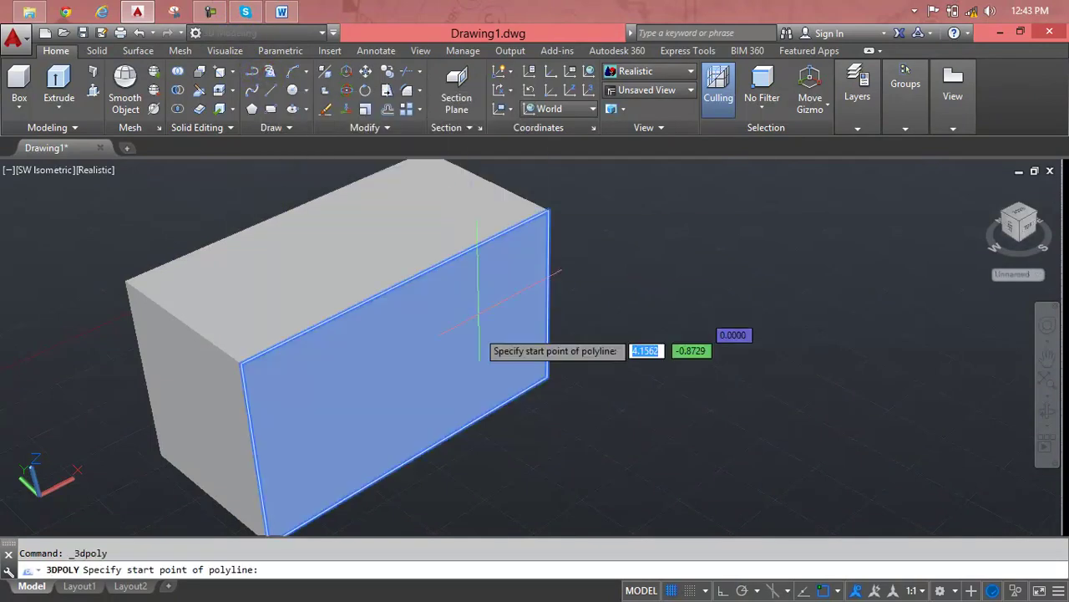
click(408, 459)
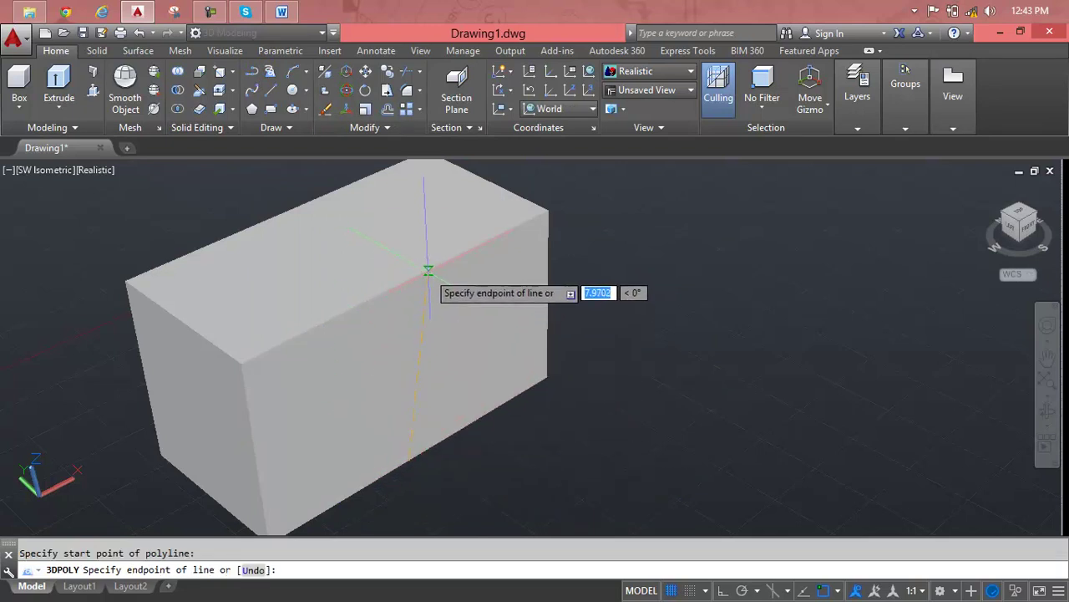
click(428, 268)
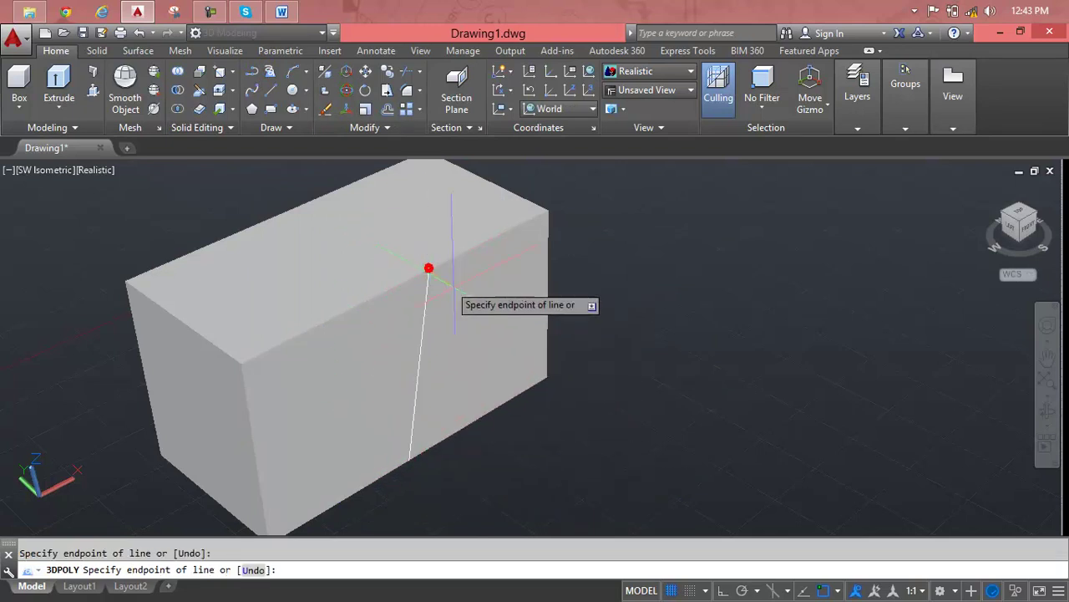
click(547, 377)
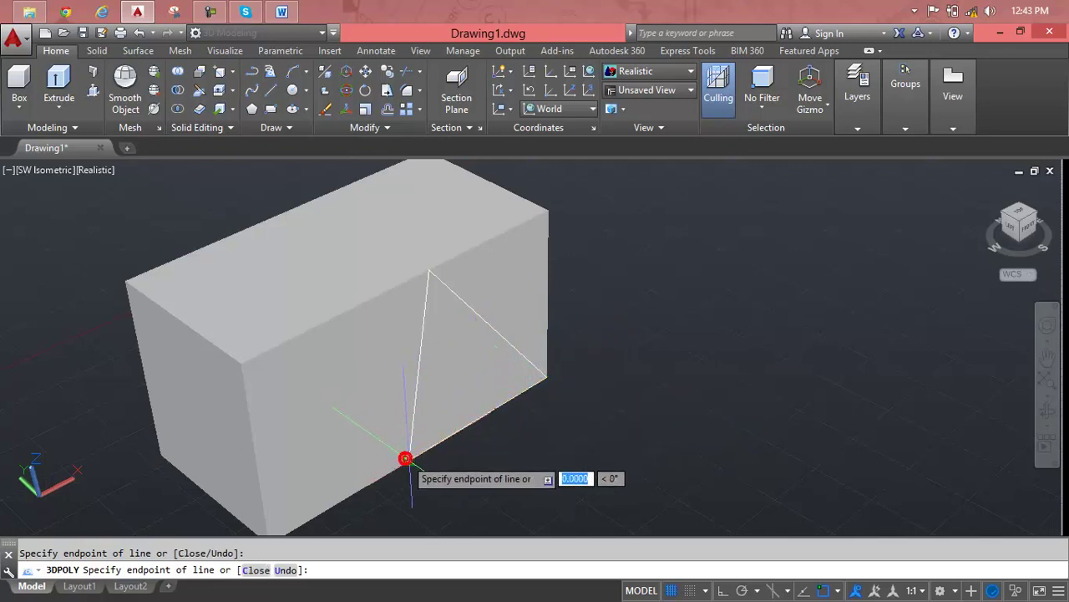
click(409, 459)
key(Return)
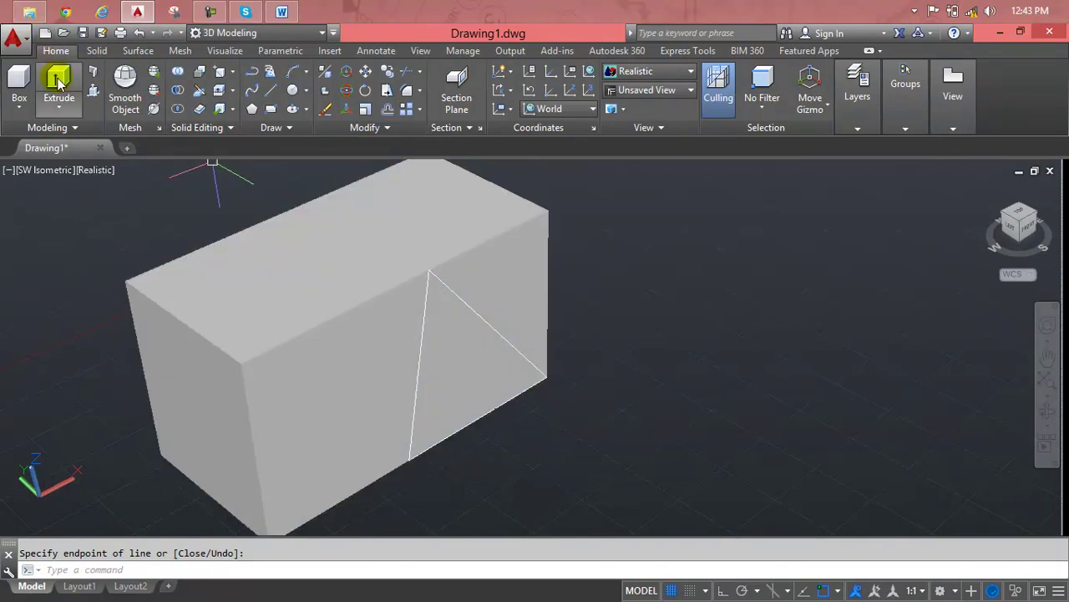
- Start another box, then dismiss the solid primitives list without creating anything
click(18, 80)
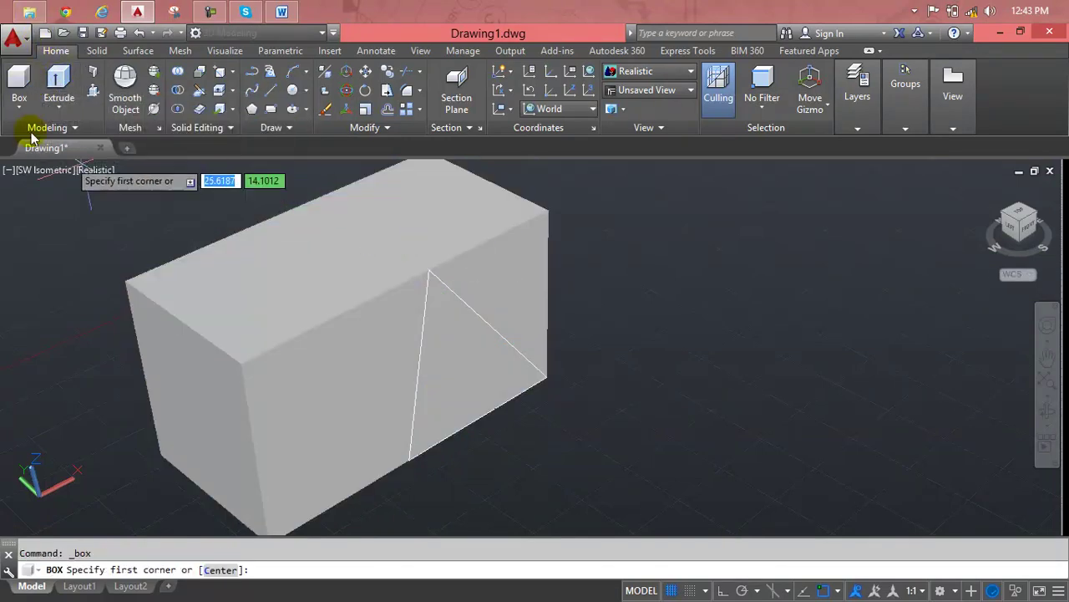
click(19, 105)
click(18, 105)
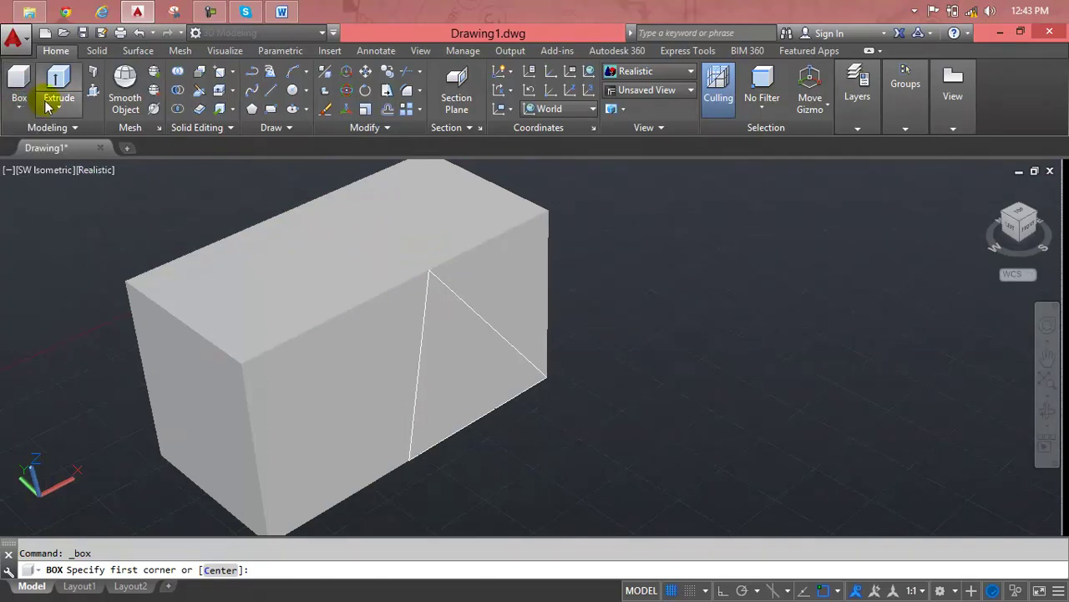
- Press-pull the triangle outward into a triangular prism jutting from the box's side face
click(89, 90)
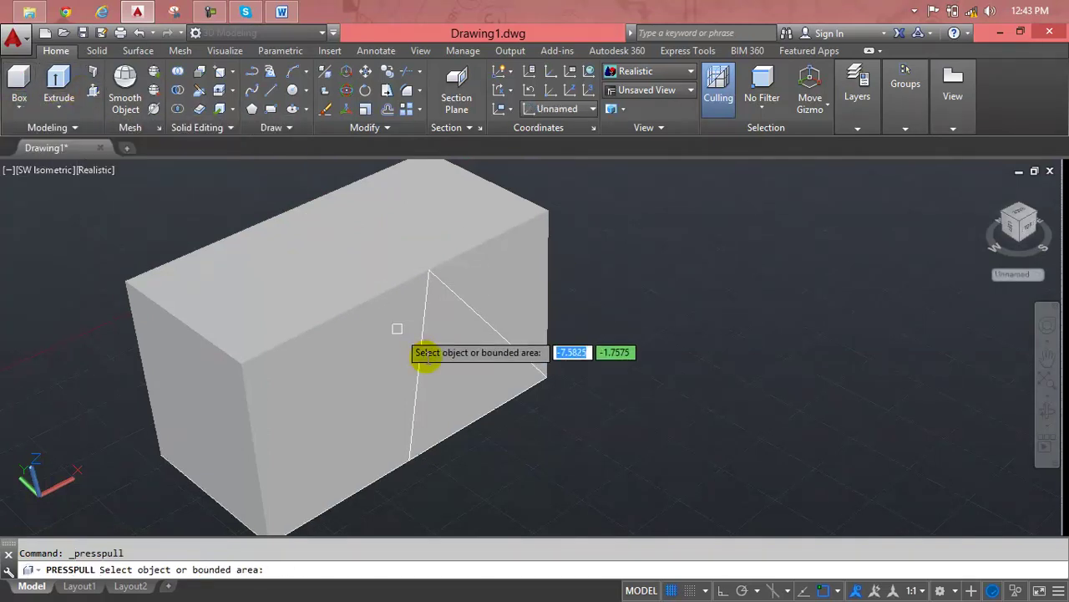
click(438, 350)
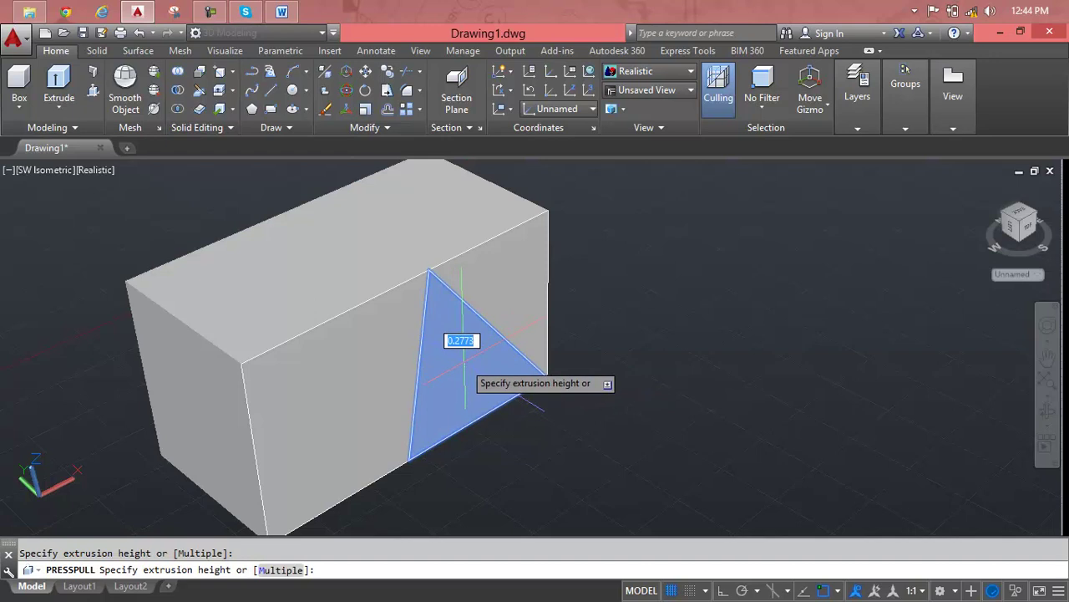
click(462, 340)
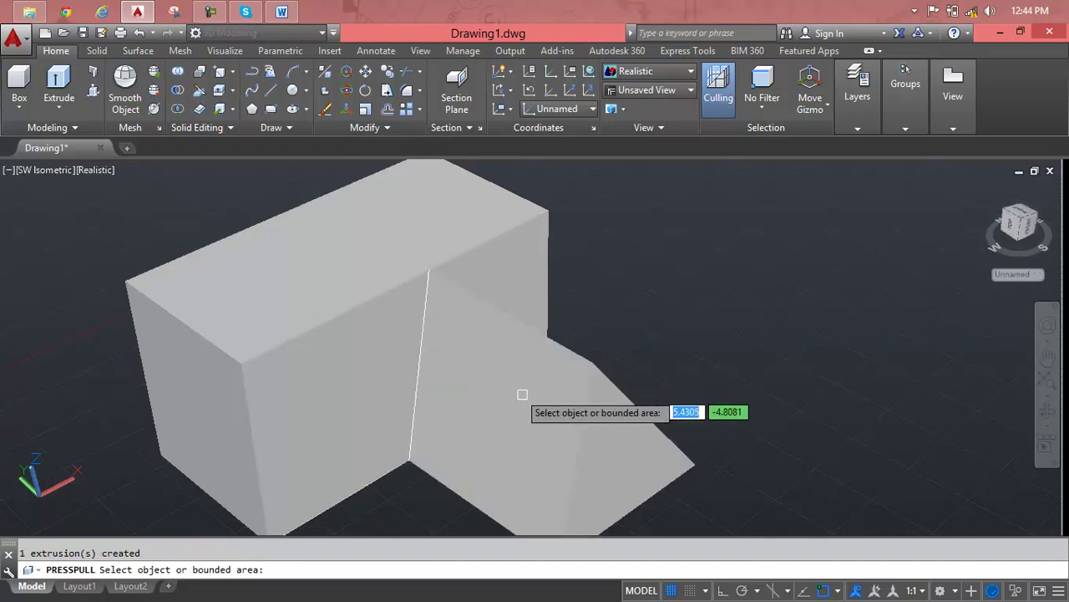
shift+middle_drag(597, 434, 633, 394)
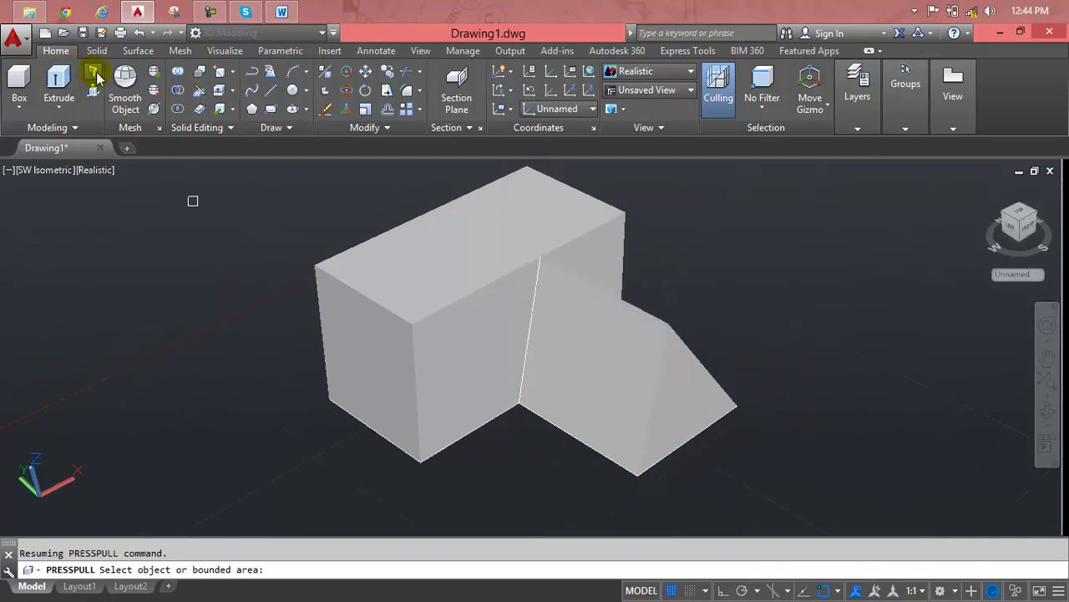
- Draw a second closed 3D polyline triangle on the prism's front face
click(269, 91)
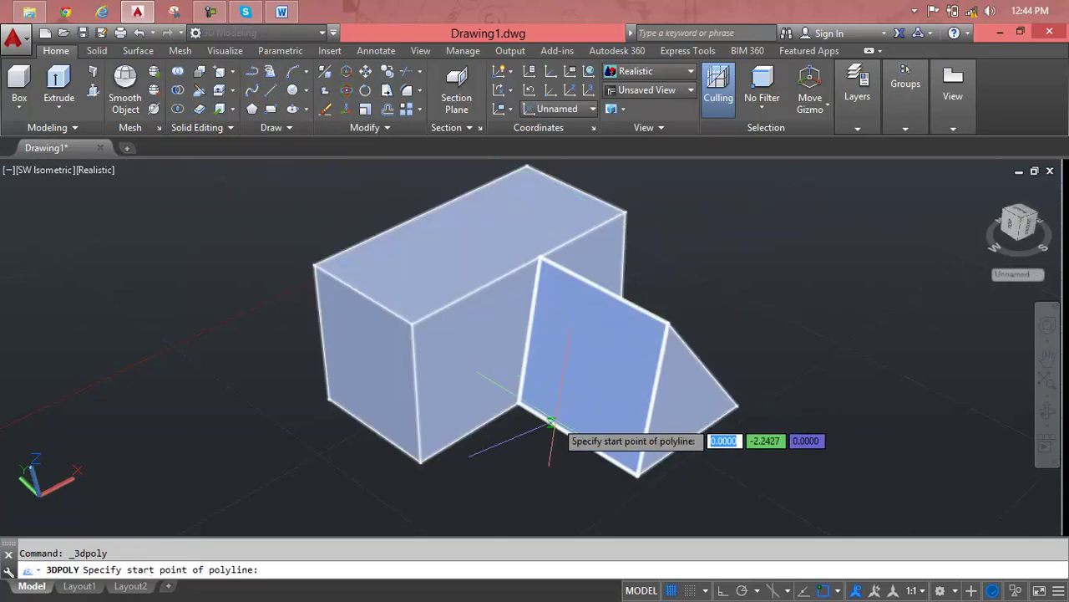
click(540, 415)
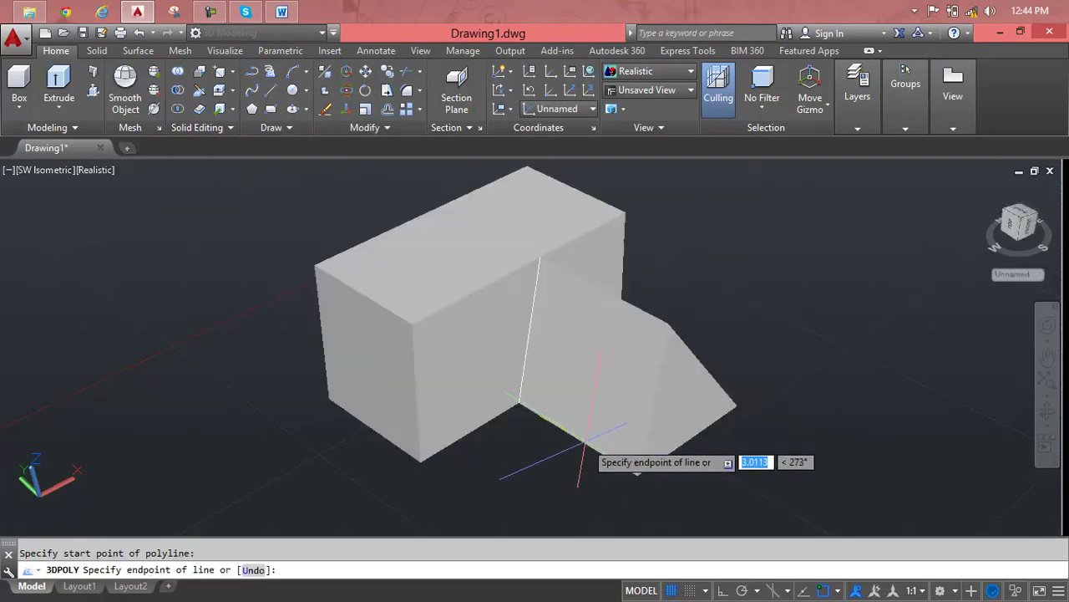
click(591, 450)
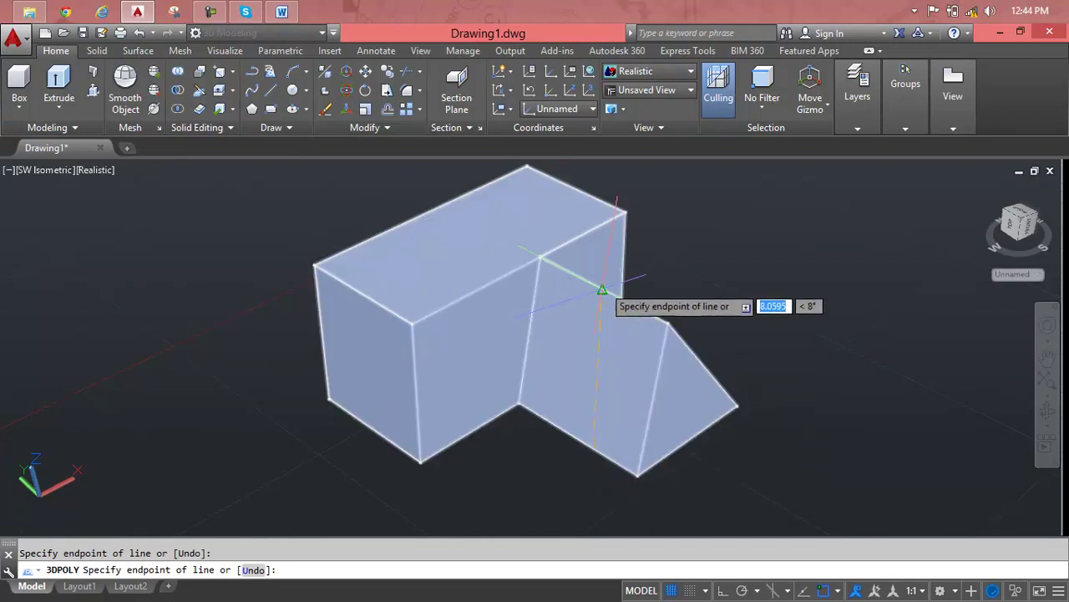
click(600, 291)
click(536, 415)
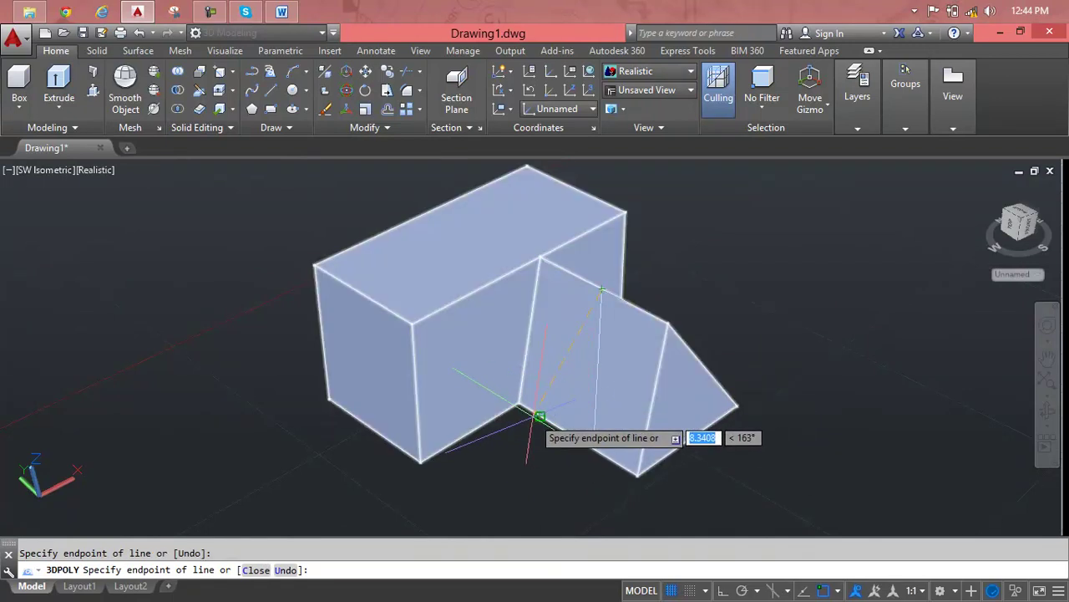
key(Return)
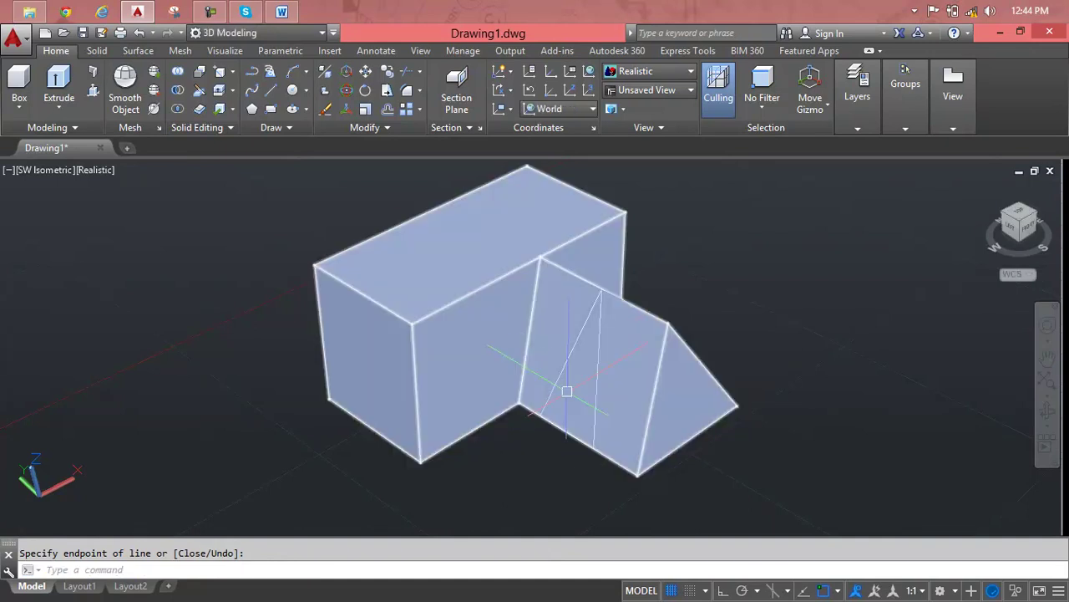
- Press-pull the new triangle outward, clicking to set its height
click(94, 92)
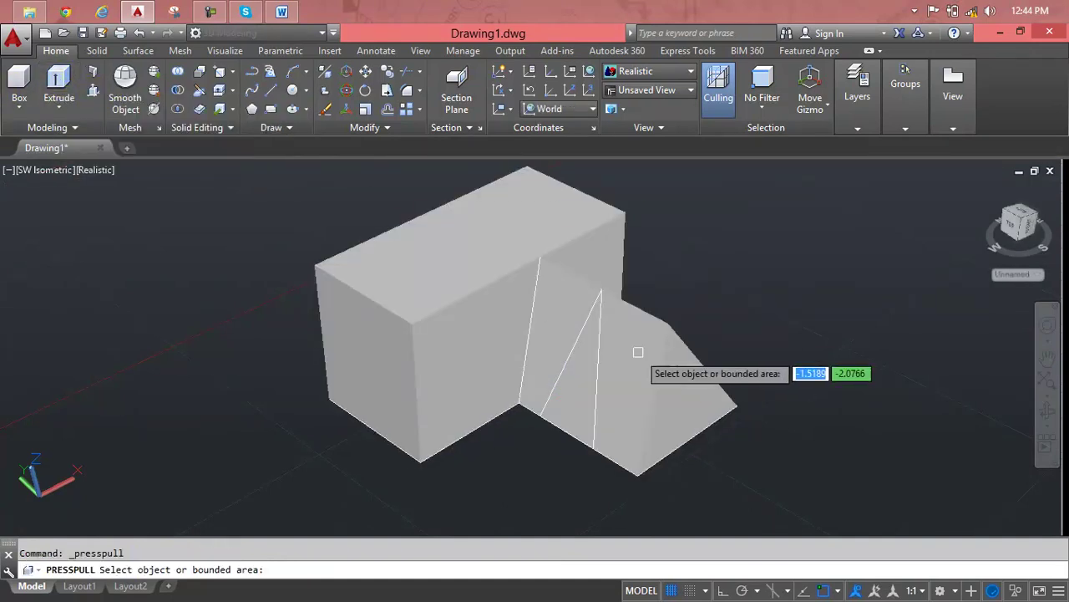
click(588, 374)
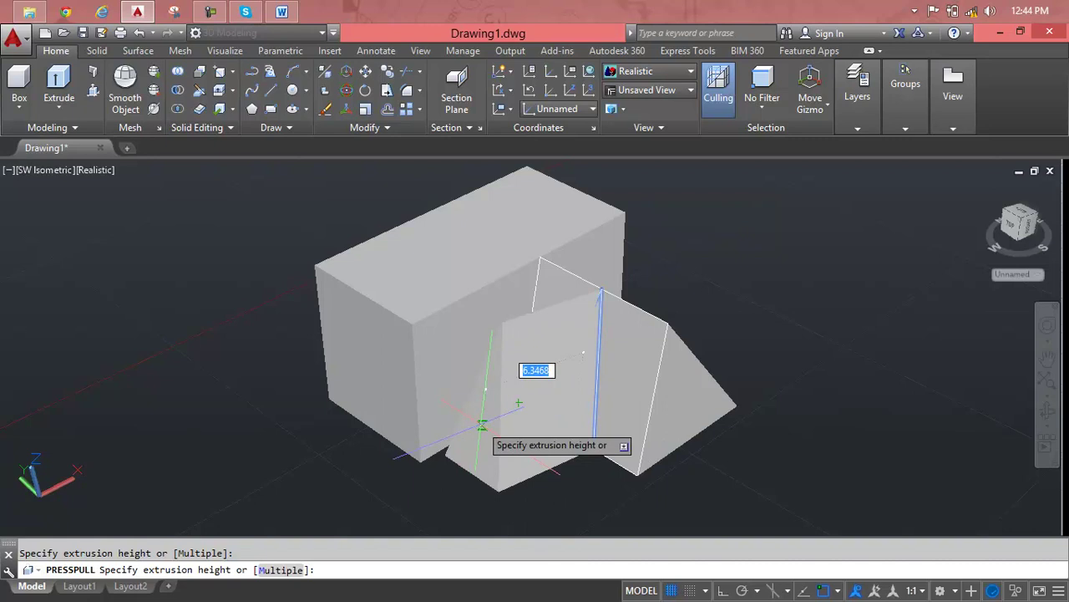
click(482, 425)
- End the press-pull and orbit close around the solids, including a view of the underside
scroll(501, 401, up, 2)
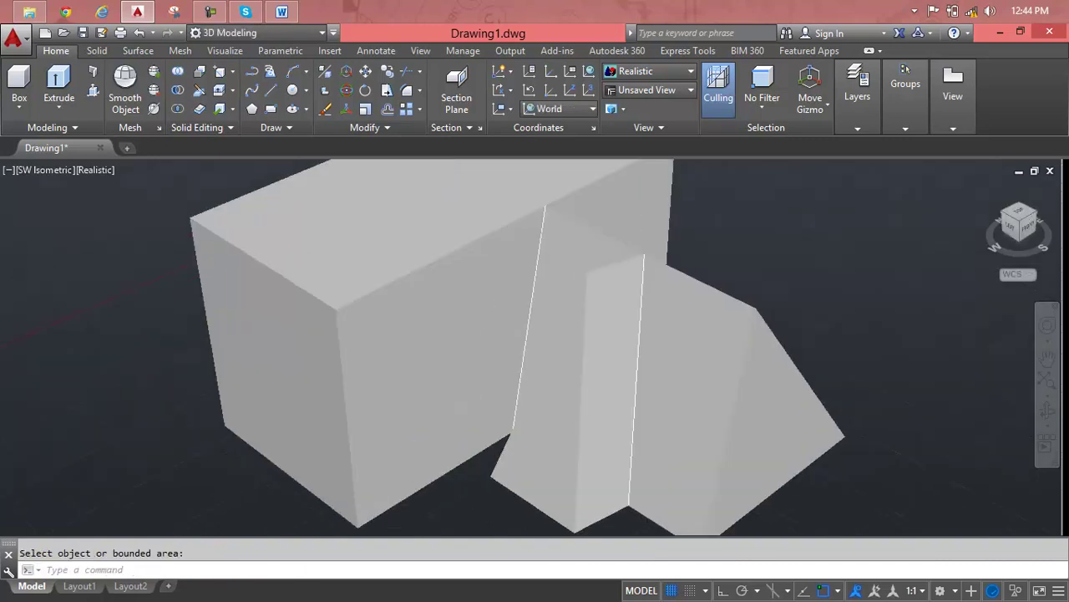
scroll(585, 351, up, 2)
scroll(568, 351, up, 3)
key(Escape)
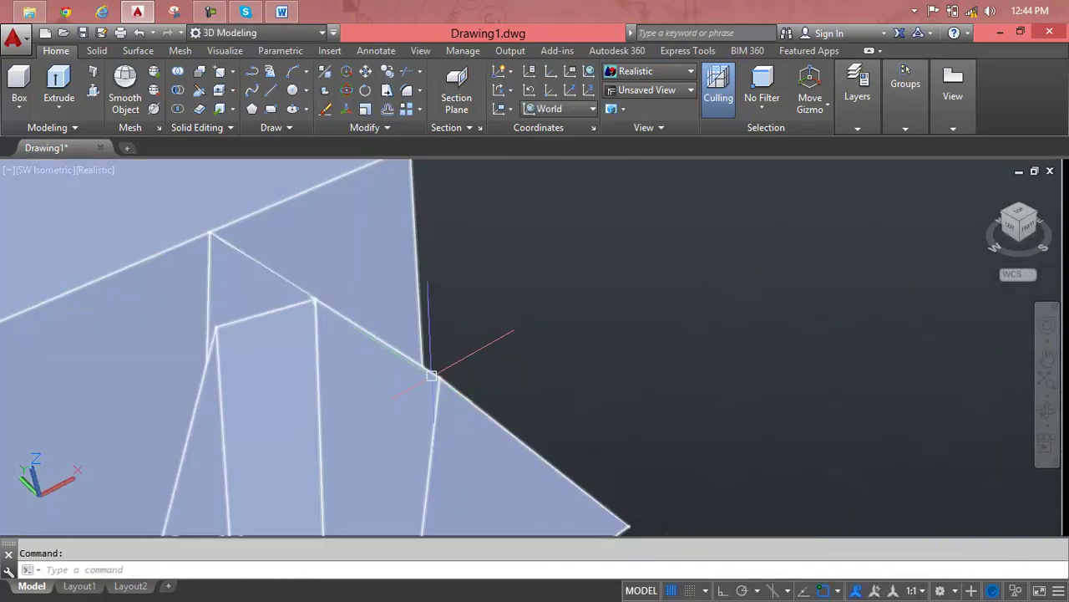
mouse_move(444, 297)
shift+middle_down()
mouse_move(482, 410)
mouse_move(530, 390)
shift+middle_up()
mouse_move(515, 427)
middle_down()
mouse_move(552, 356)
mouse_move(558, 381)
middle_up()
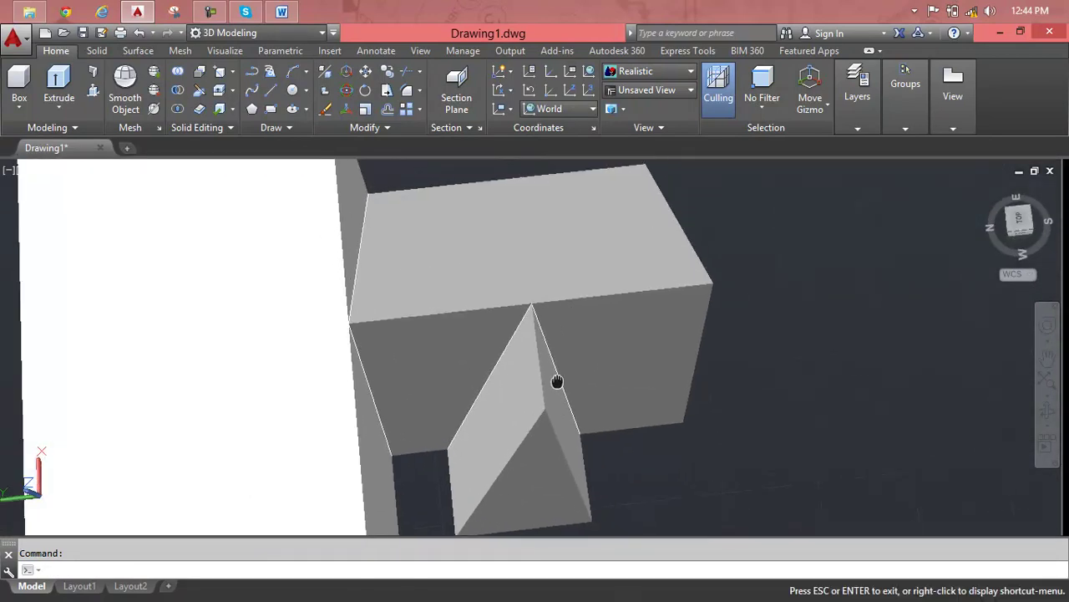
mouse_move(557, 381)
mouse_down()
mouse_move(578, 477)
mouse_move(575, 380)
mouse_up()
mouse_move(575, 380)
shift+middle_down()
mouse_move(577, 322)
mouse_move(572, 495)
shift+middle_up()
mouse_move(635, 377)
shift+middle_down()
mouse_move(592, 434)
mouse_move(370, 390)
mouse_move(377, 418)
mouse_move(366, 262)
mouse_move(390, 393)
mouse_move(449, 430)
mouse_move(569, 386)
mouse_move(668, 313)
mouse_move(589, 410)
mouse_move(377, 428)
mouse_move(361, 382)
mouse_move(360, 398)
shift+middle_up()
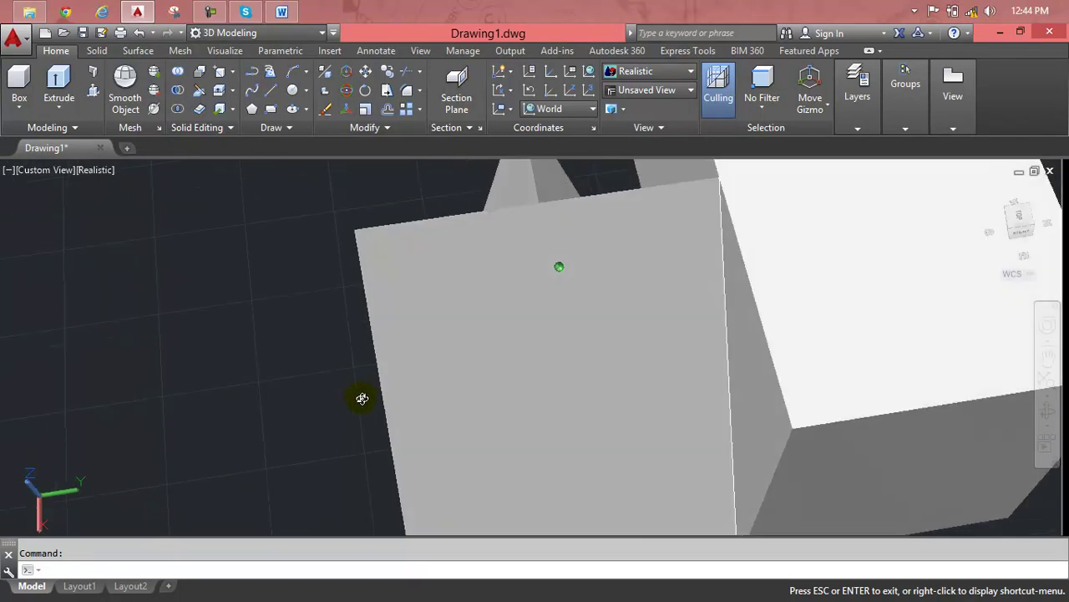
- Delete the solid and the leftover polyline objects so the drawing is empty
scroll(400, 376, down, 4)
click(635, 313)
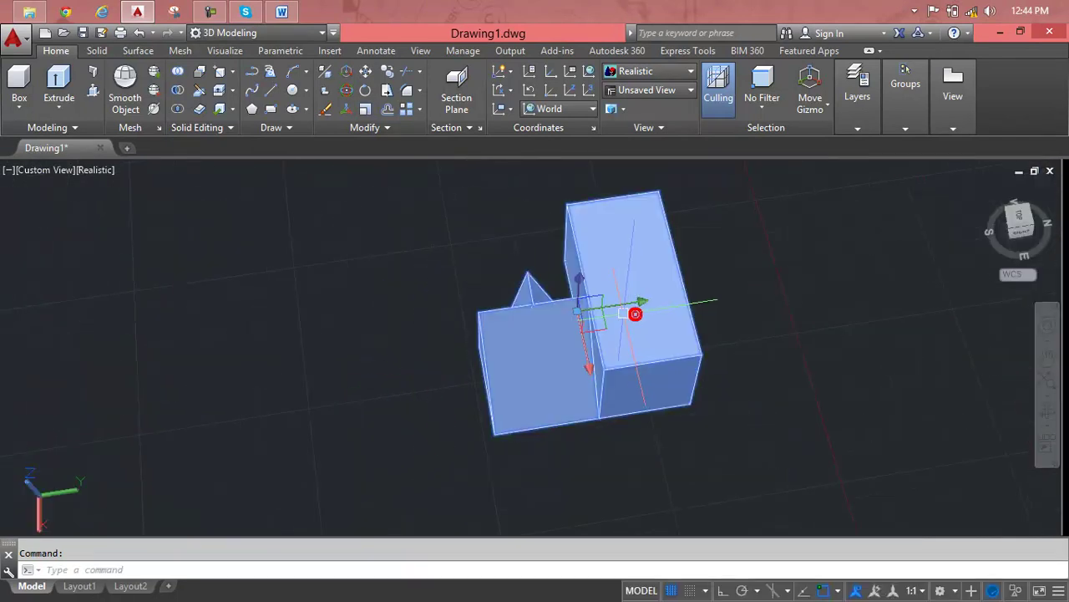
key(Delete)
click(838, 320)
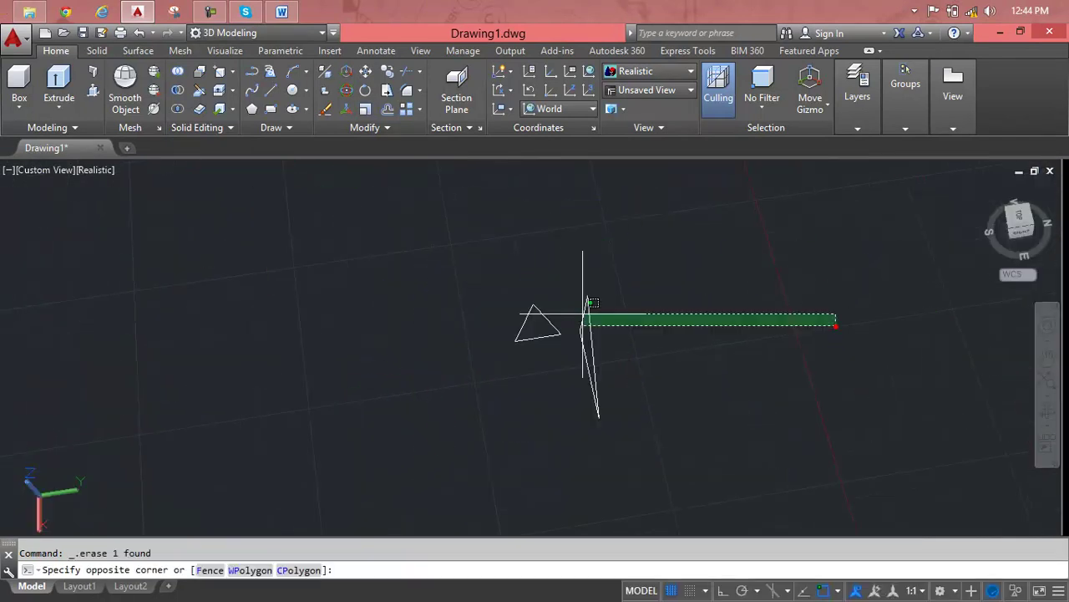
click(420, 369)
key(Delete)
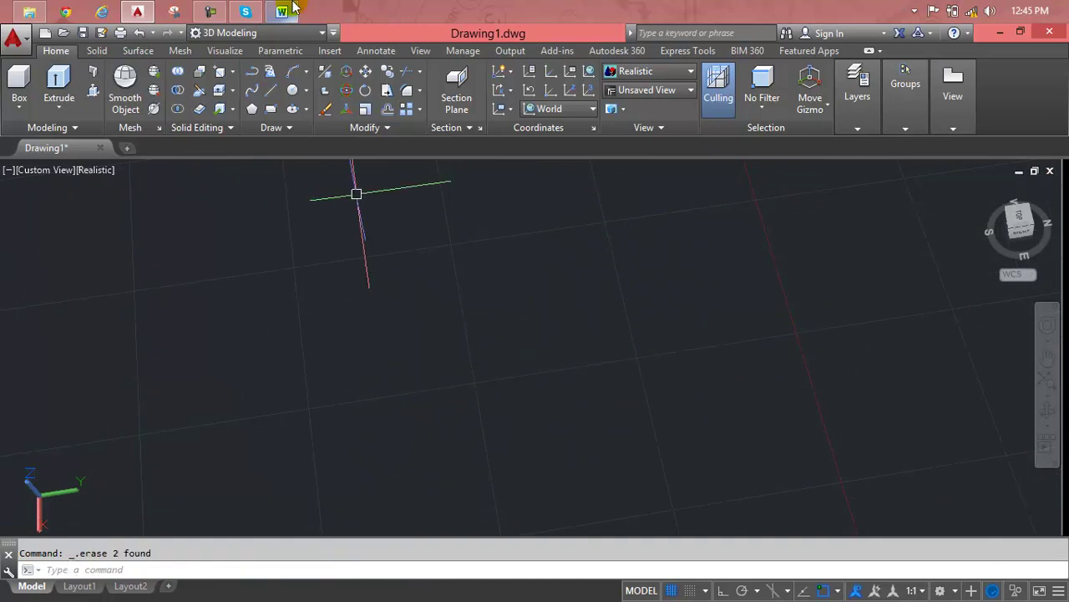
- Check the Lesson 81 notes, then restore the southwest isometric home view with the origin lower left
click(284, 12)
click(288, 10)
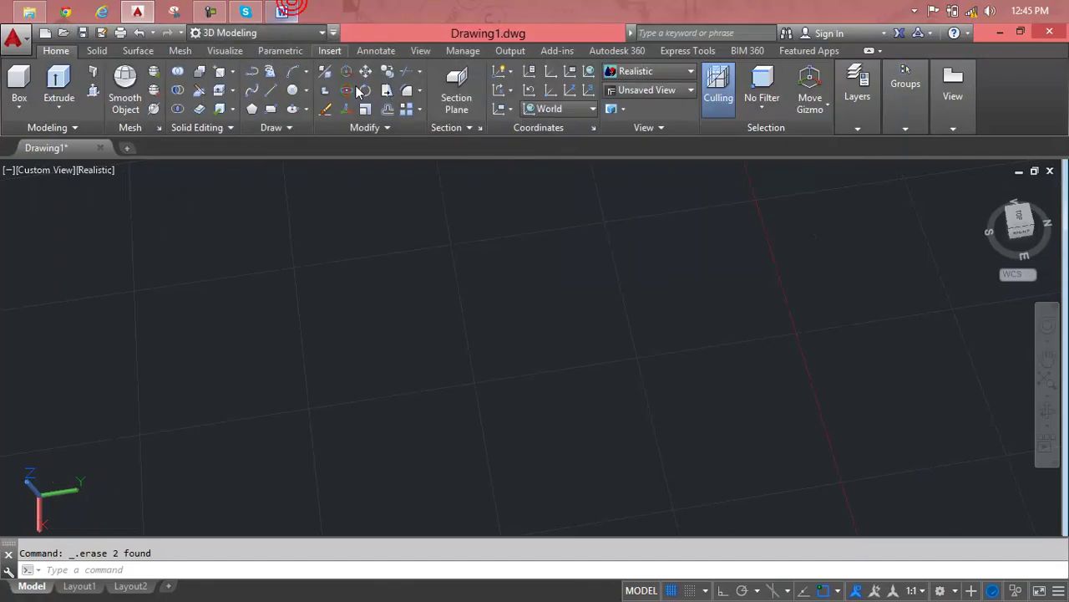
click(746, 113)
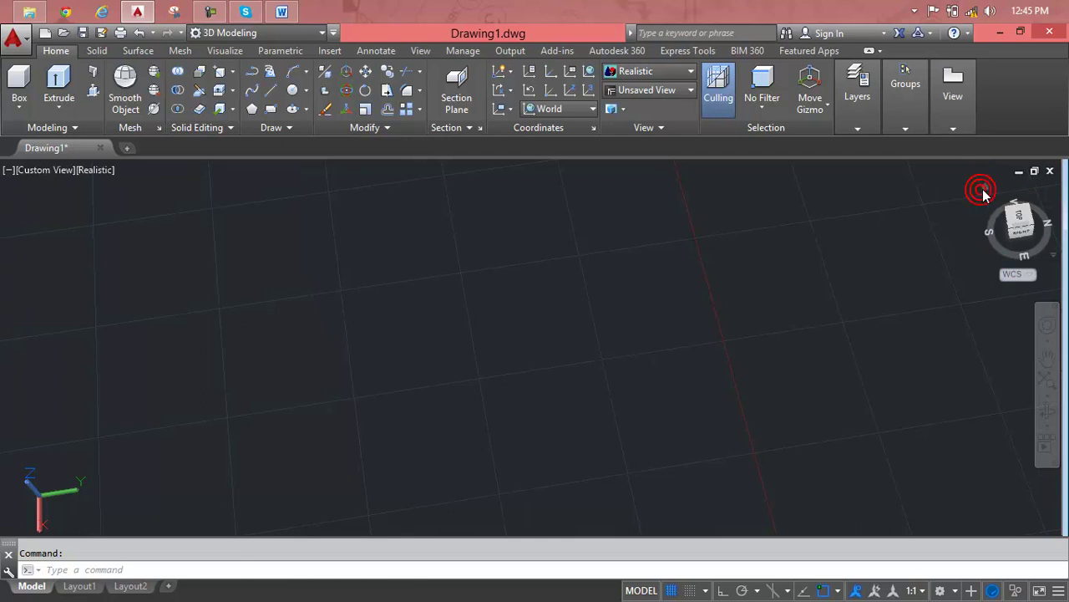
click(985, 194)
mouse_move(494, 365)
middle_down()
mouse_move(383, 388)
mouse_move(427, 360)
middle_up()
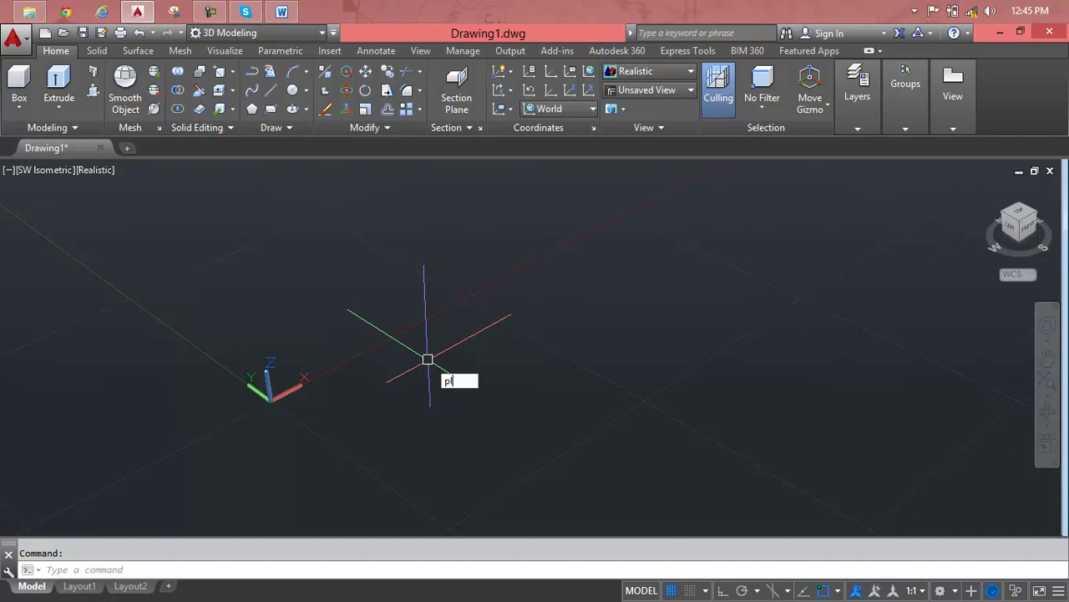
- Draw a six-corner notched polyline outline and close it with C
key(Return)
click(436, 397)
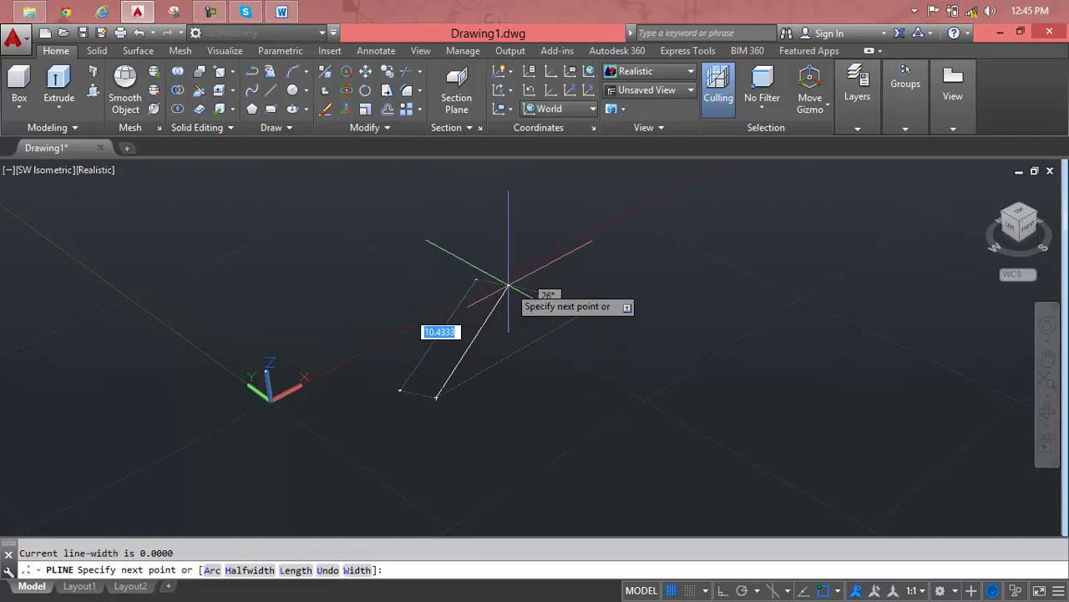
click(555, 207)
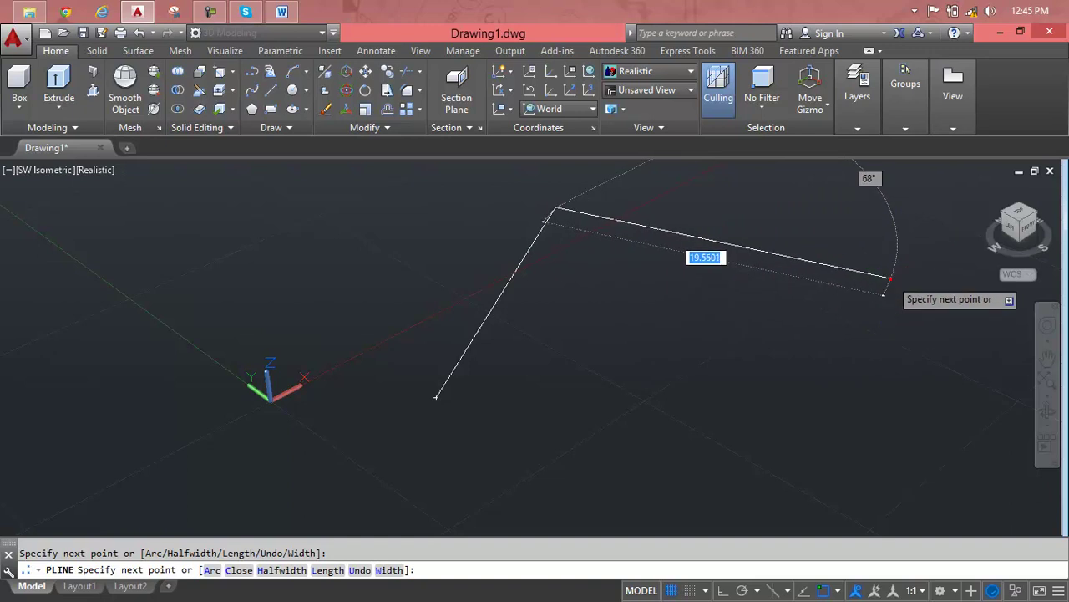
click(890, 277)
click(873, 438)
click(634, 325)
click(489, 515)
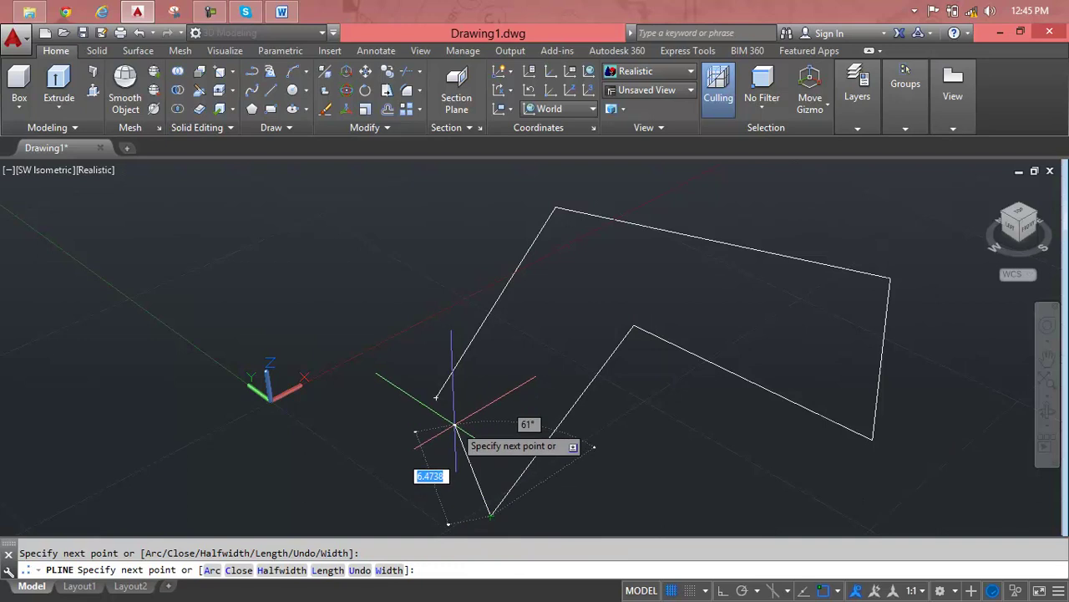
text(c)
key(Return)
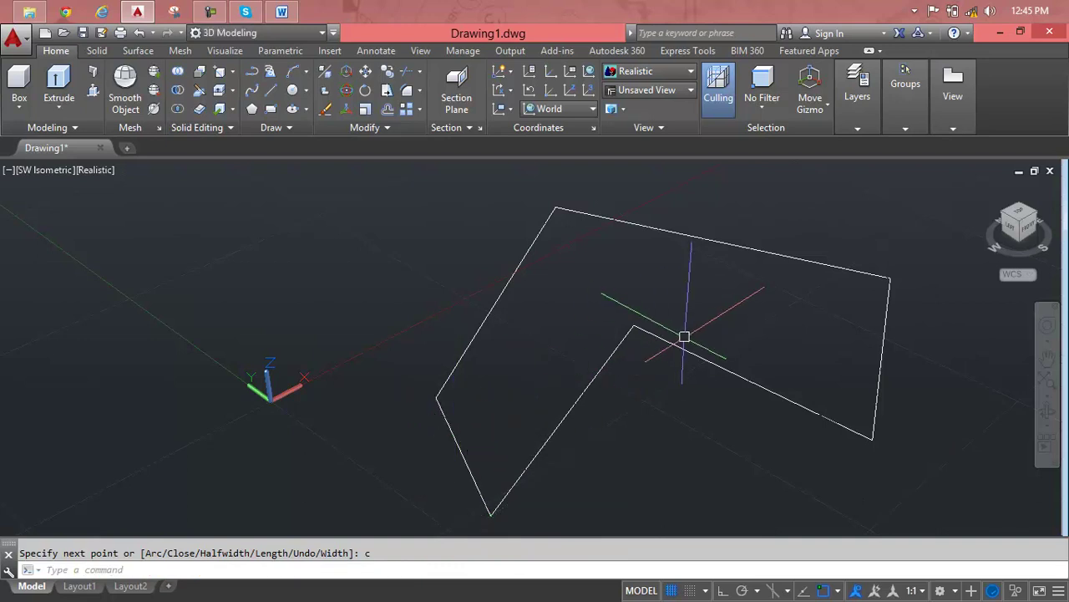
- Select the closed outline and expand the Draw panel for its extra tools
click(680, 345)
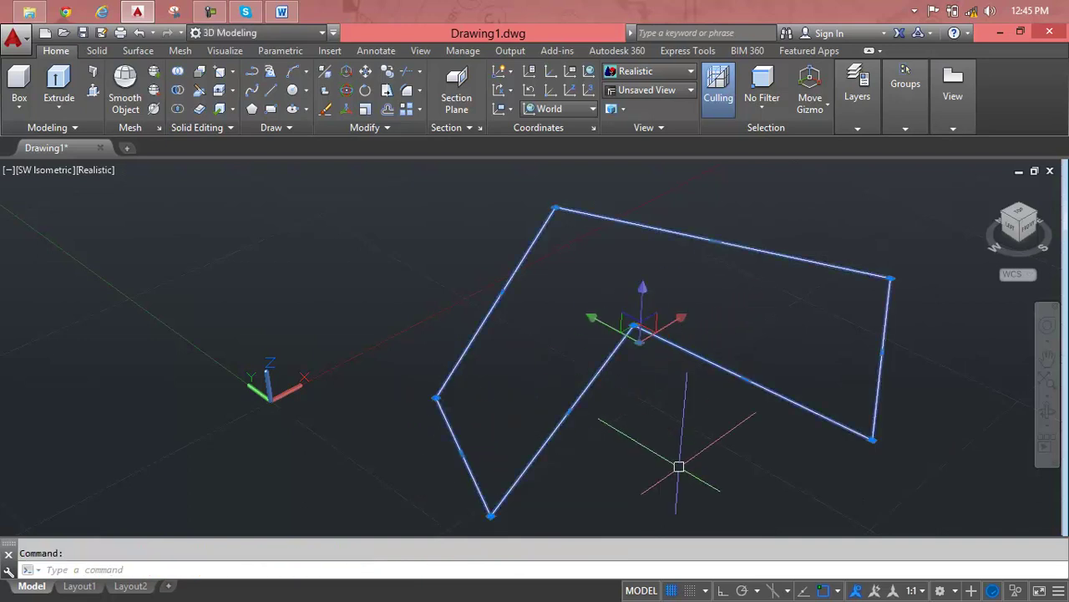
middle_drag(679, 467, 627, 482)
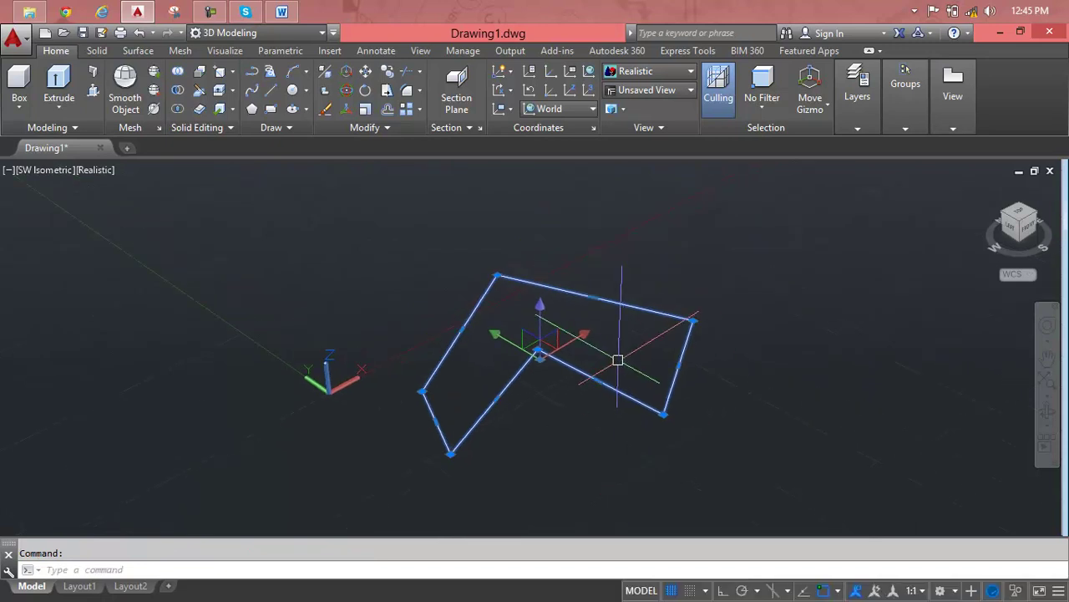
key(Escape)
scroll(618, 365, up, 1)
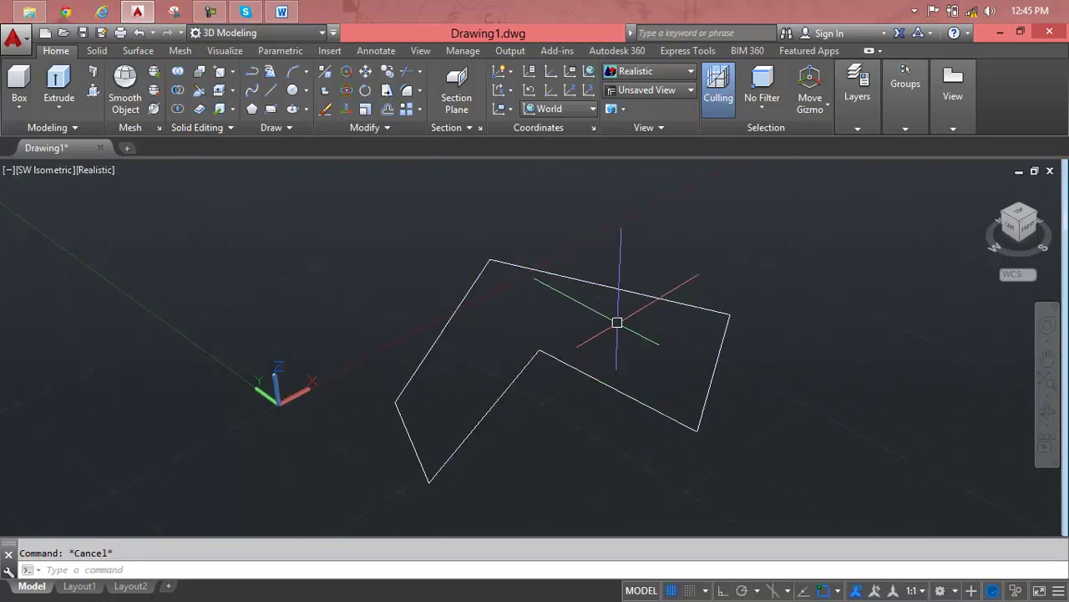
click(626, 290)
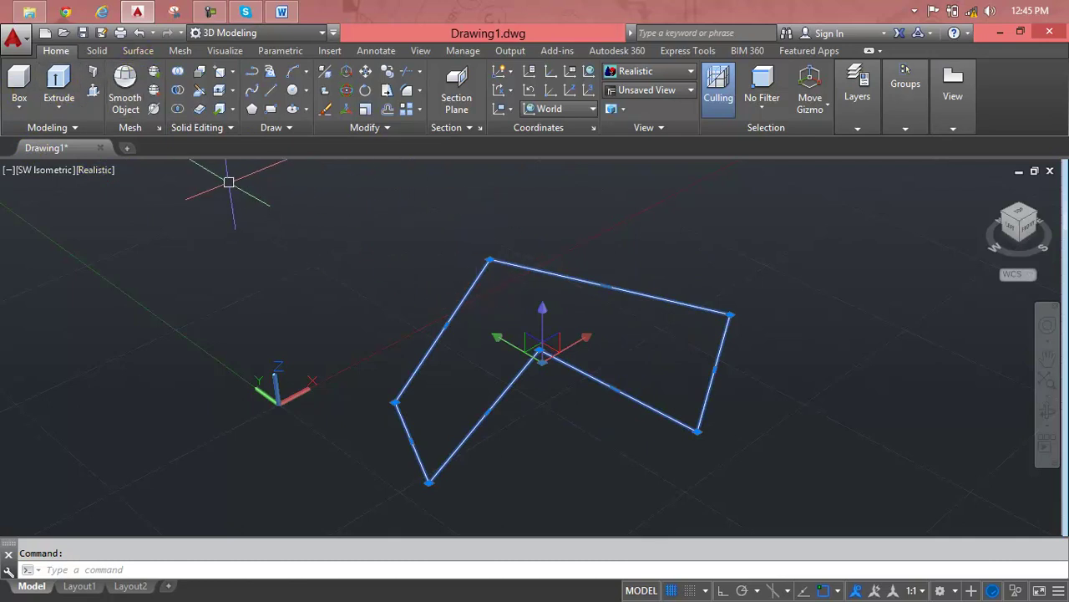
click(270, 131)
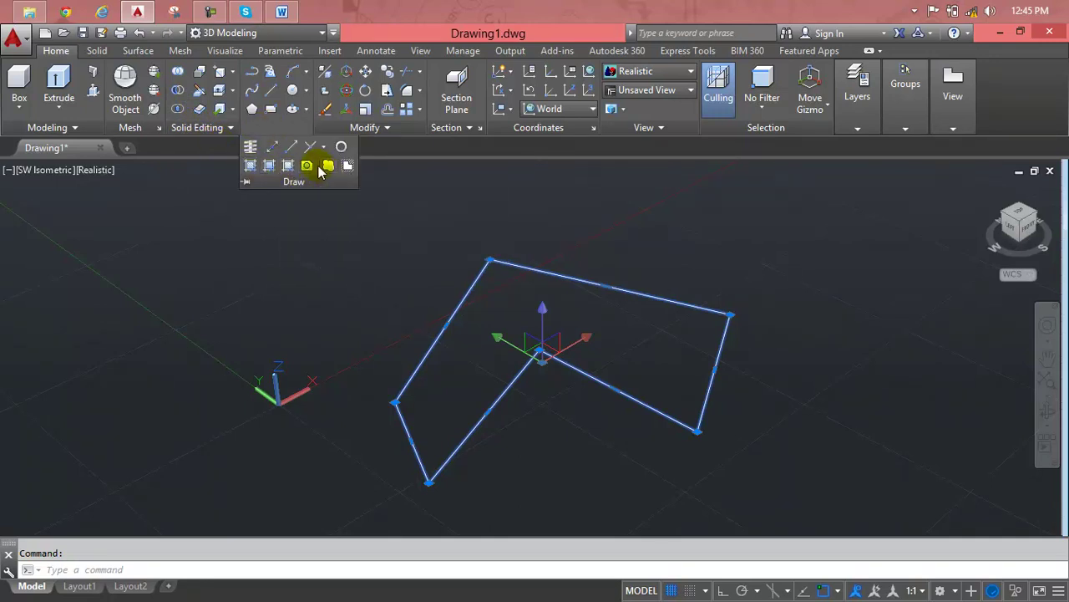
- Convert the closed chevron polyline into a region, then orbit and select the new region
click(307, 166)
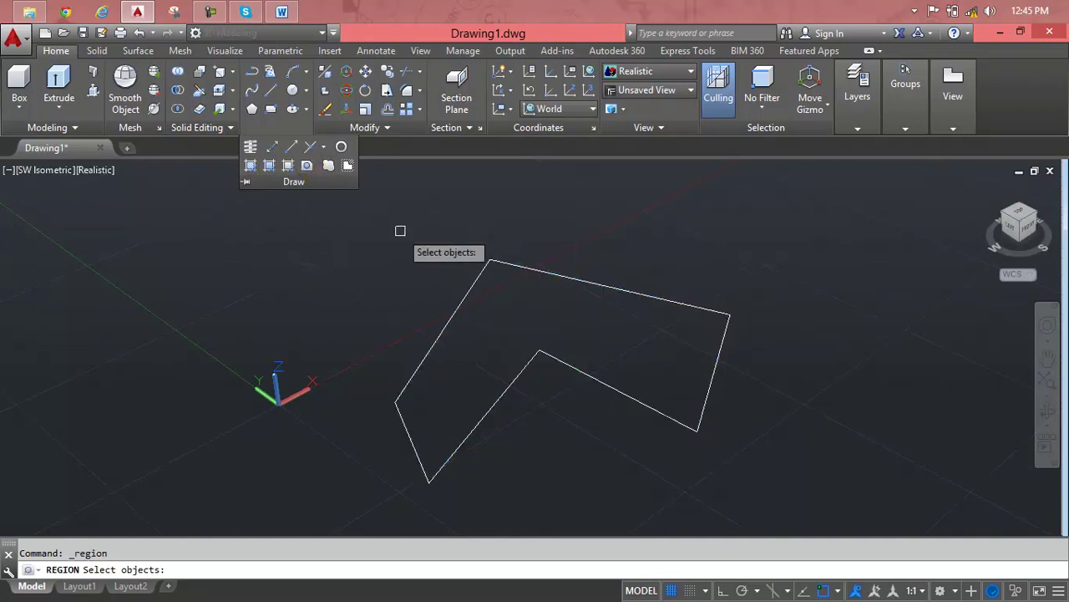
click(520, 268)
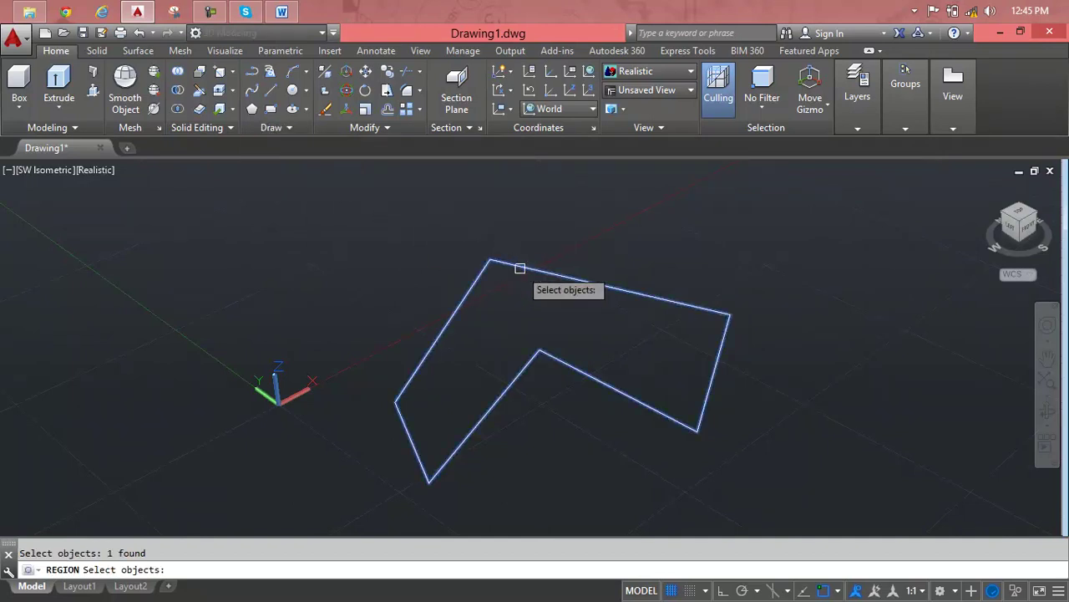
key(Return)
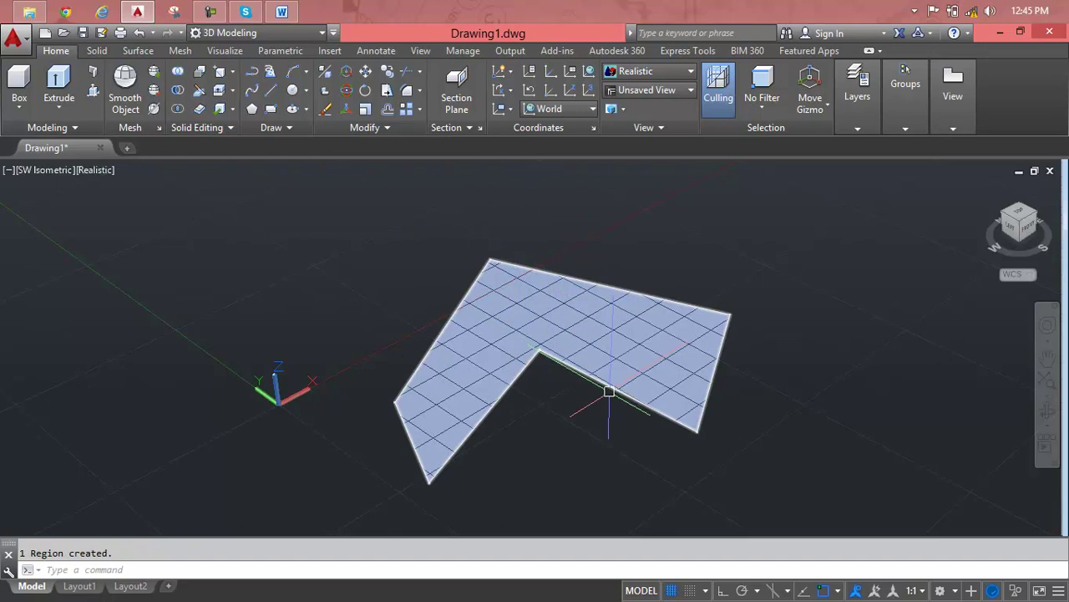
mouse_move(609, 391)
shift+middle_down()
mouse_move(512, 430)
mouse_move(468, 432)
shift+middle_up()
click(462, 429)
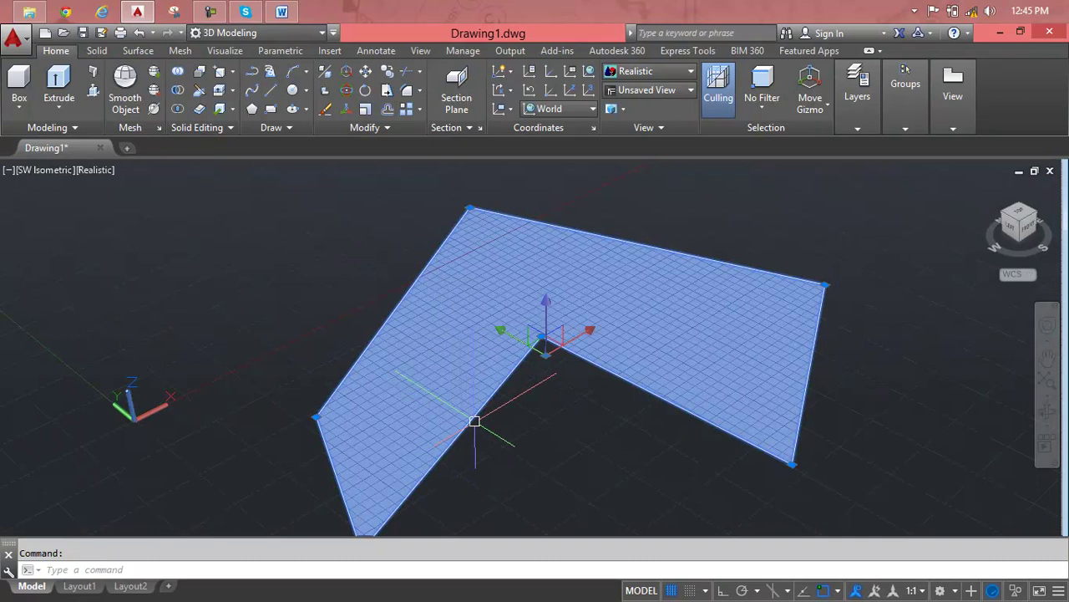
- Extrude the crossing-selected chevron region upward as surface walls to a clicked height
click(99, 28)
click(138, 51)
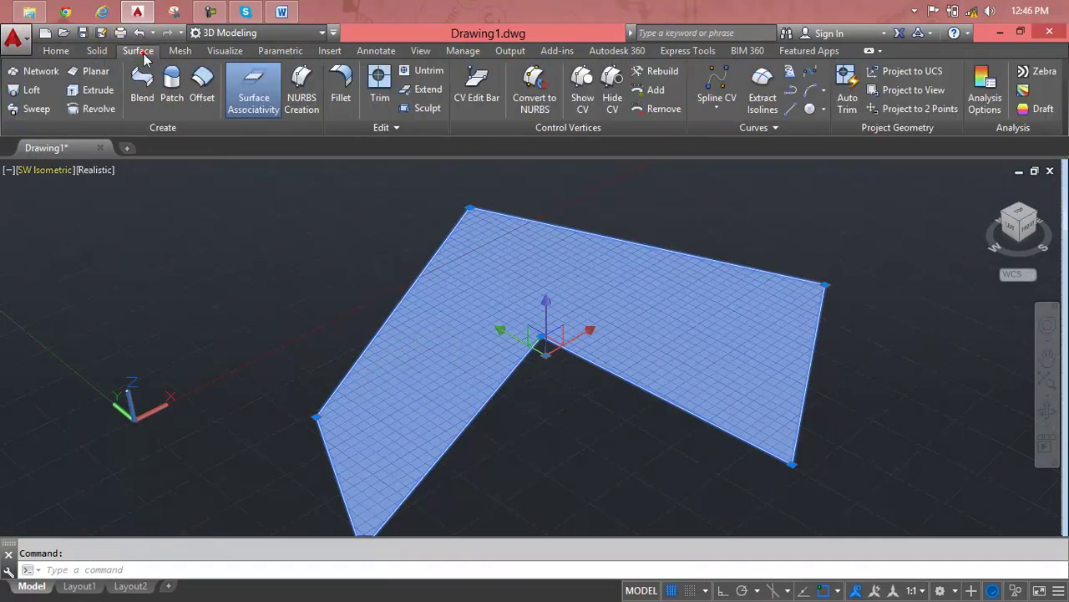
click(72, 111)
click(92, 89)
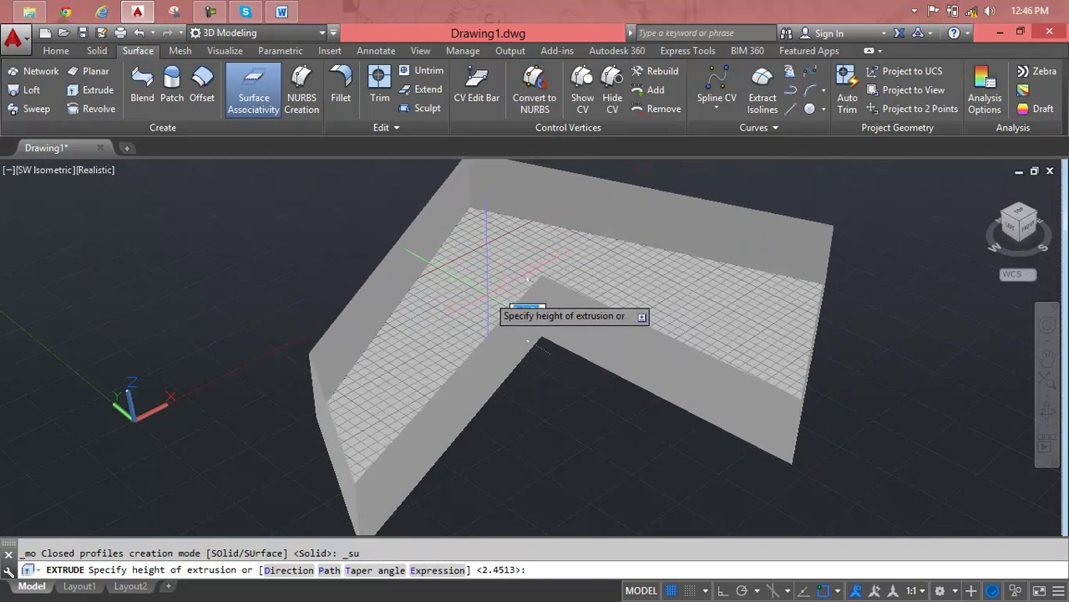
key(Escape)
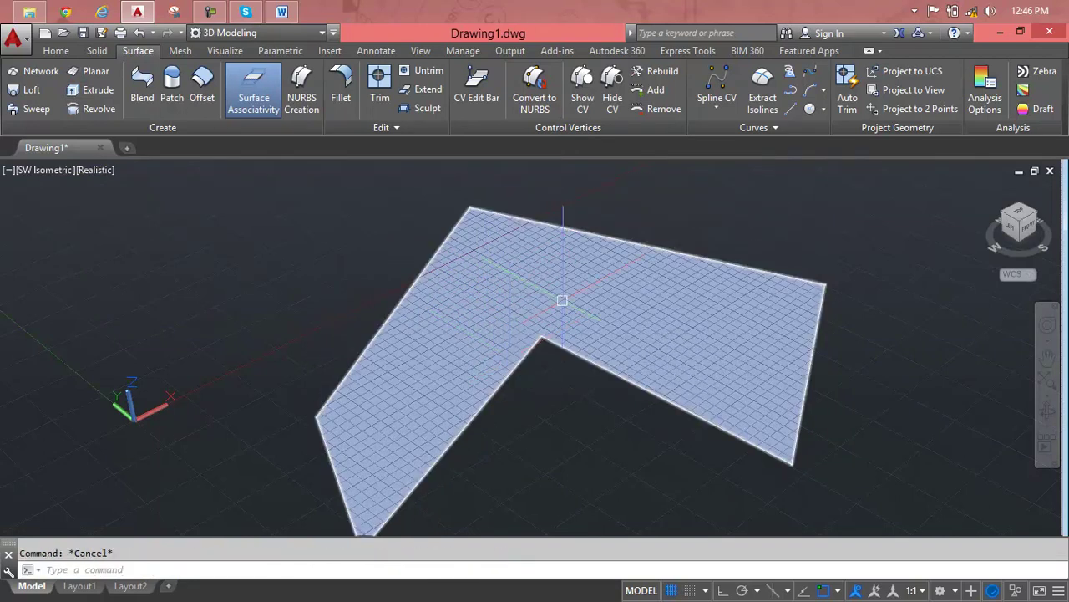
key(Escape)
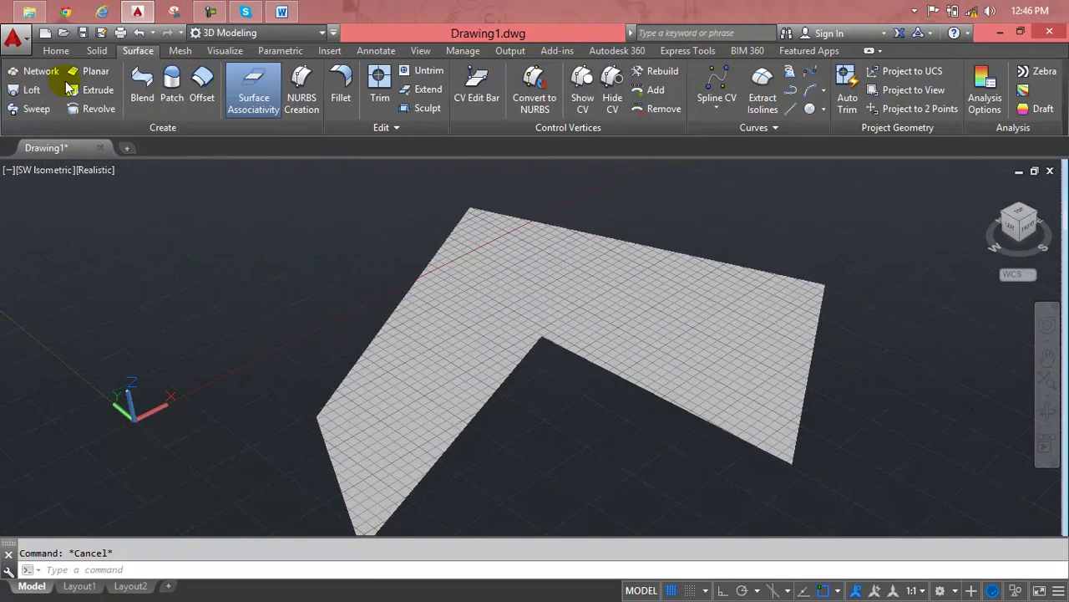
click(94, 90)
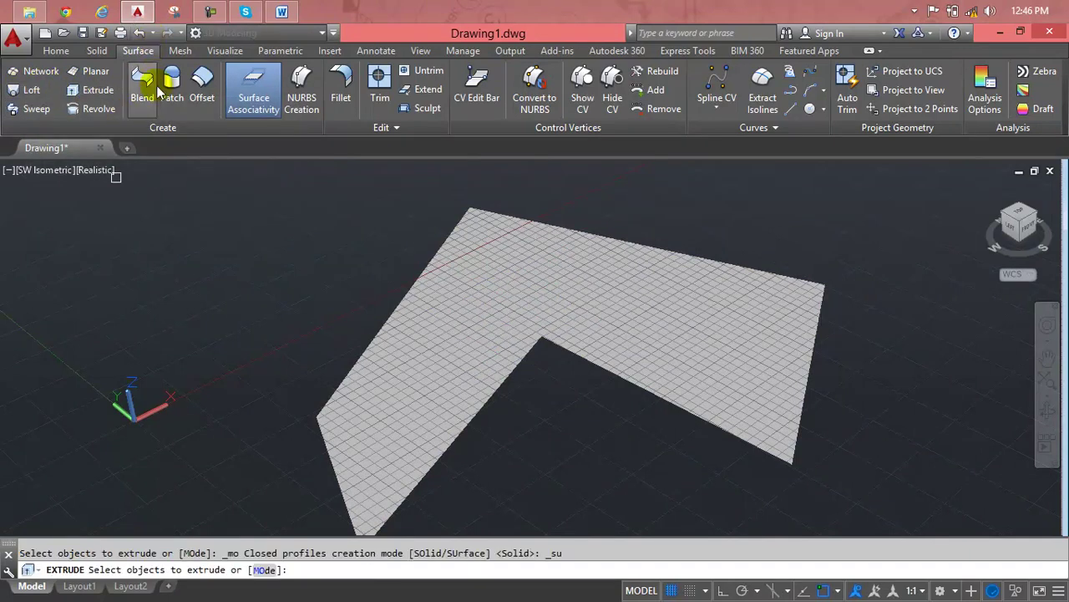
scroll(434, 210, down, 1)
click(718, 241)
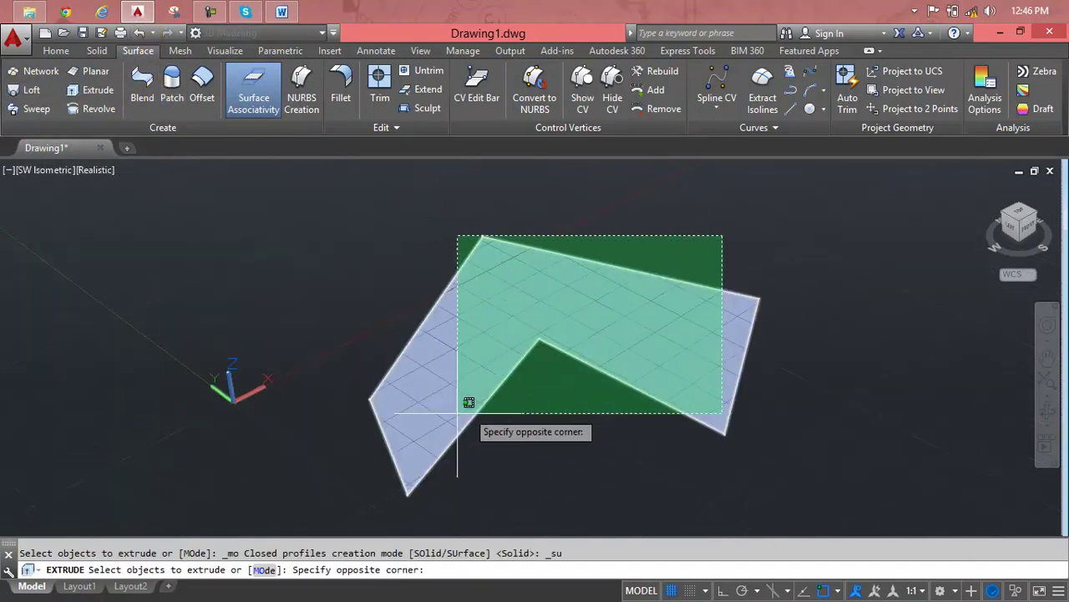
click(317, 493)
key(Return)
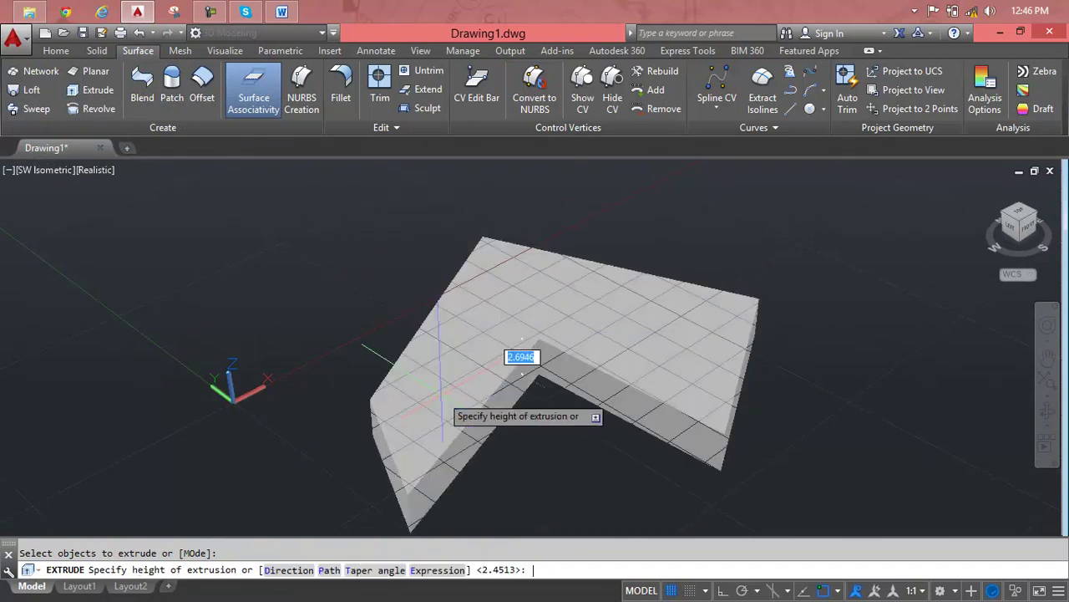
click(427, 310)
- Zoom and pan over the extruded walls, then select one wall surface
scroll(476, 286, up, 5)
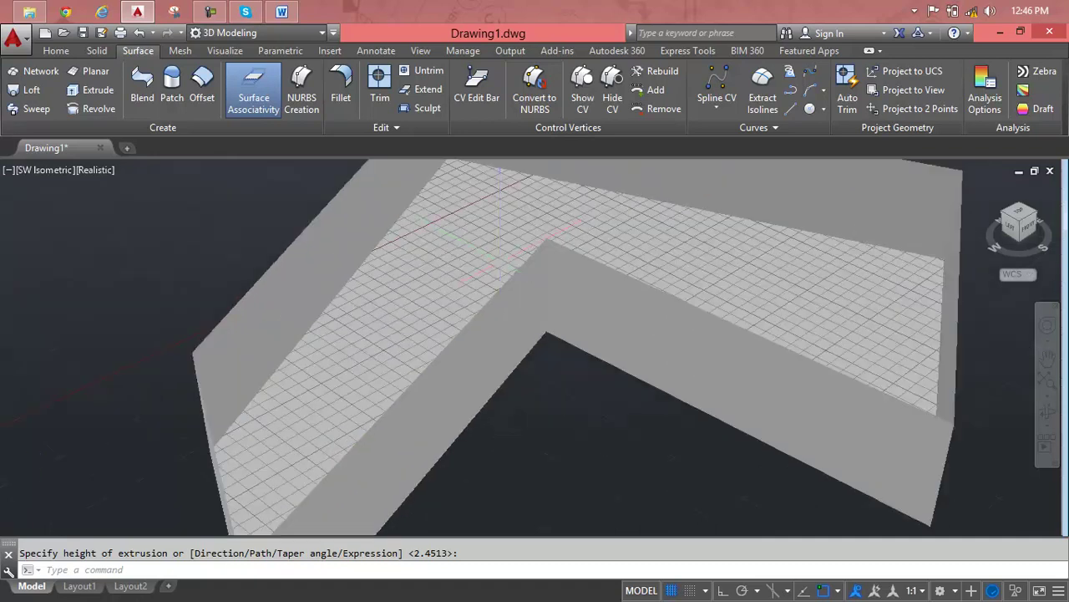
scroll(476, 286, up, 5)
middle_drag(477, 399, 561, 363)
key(Escape)
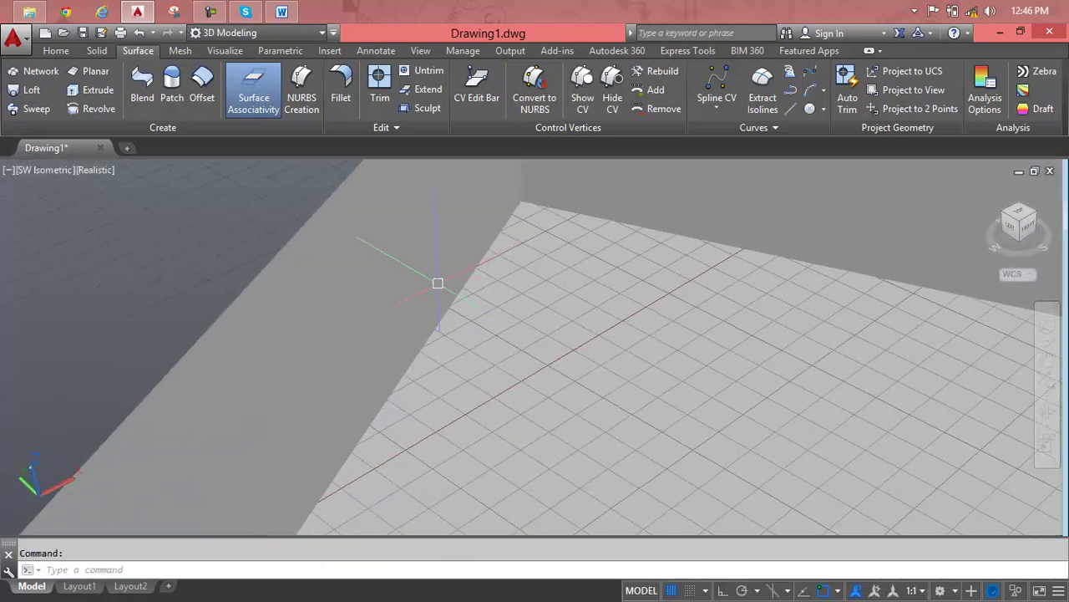
click(467, 289)
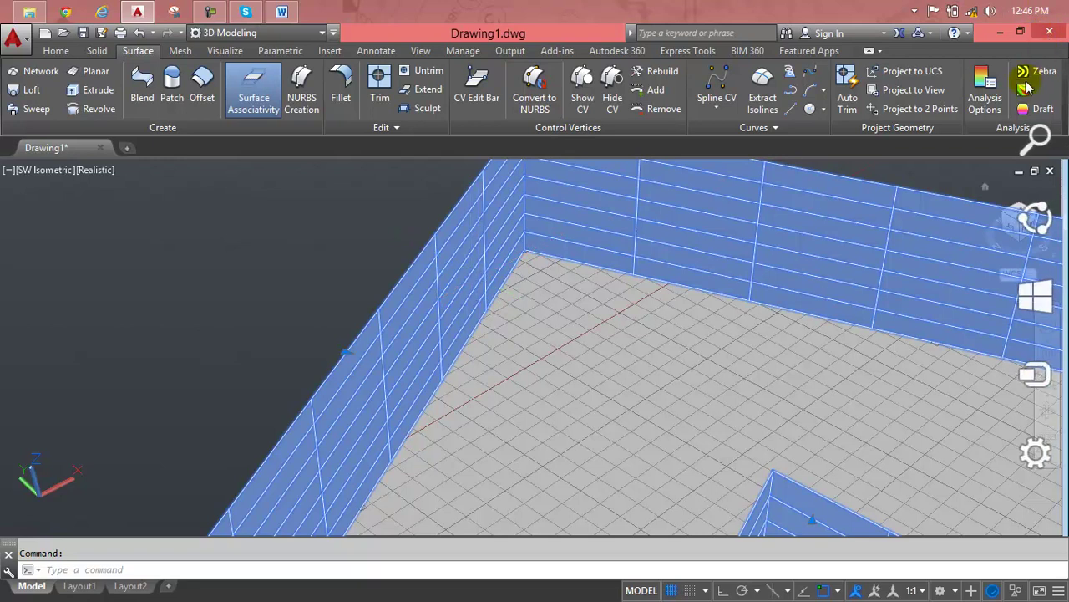
- Set zebra analysis stripes to 65 degrees with Color 1 Red and Color 2 Green
click(986, 96)
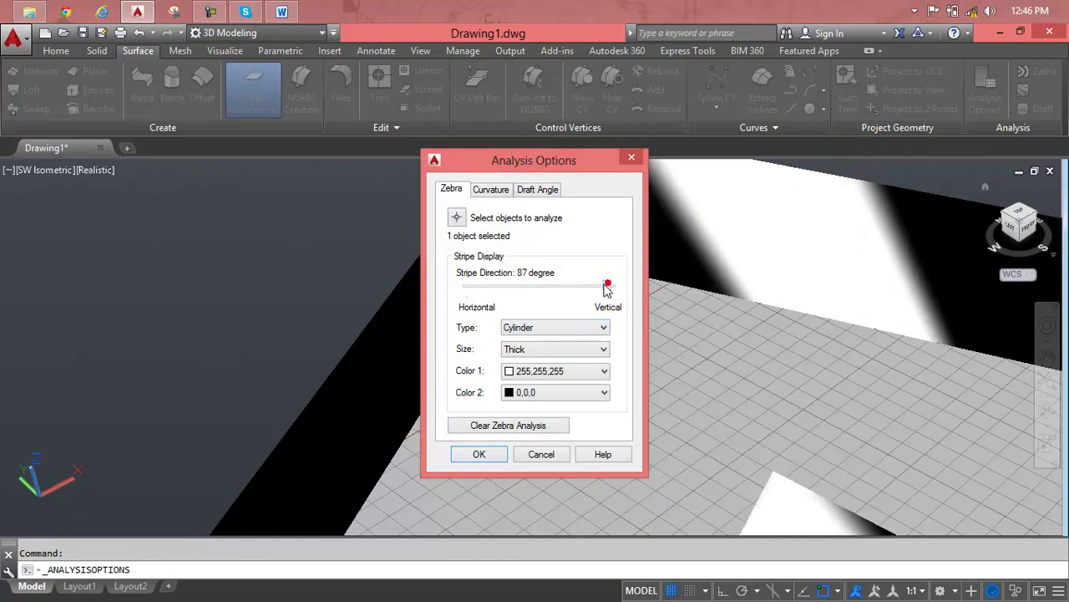
drag(611, 284, 572, 286)
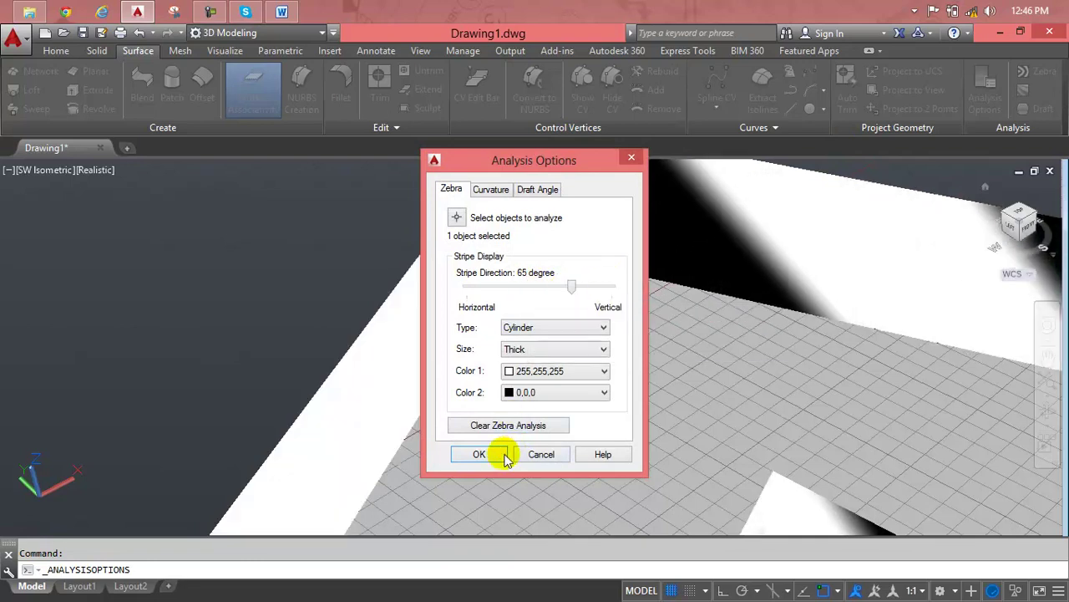
click(537, 395)
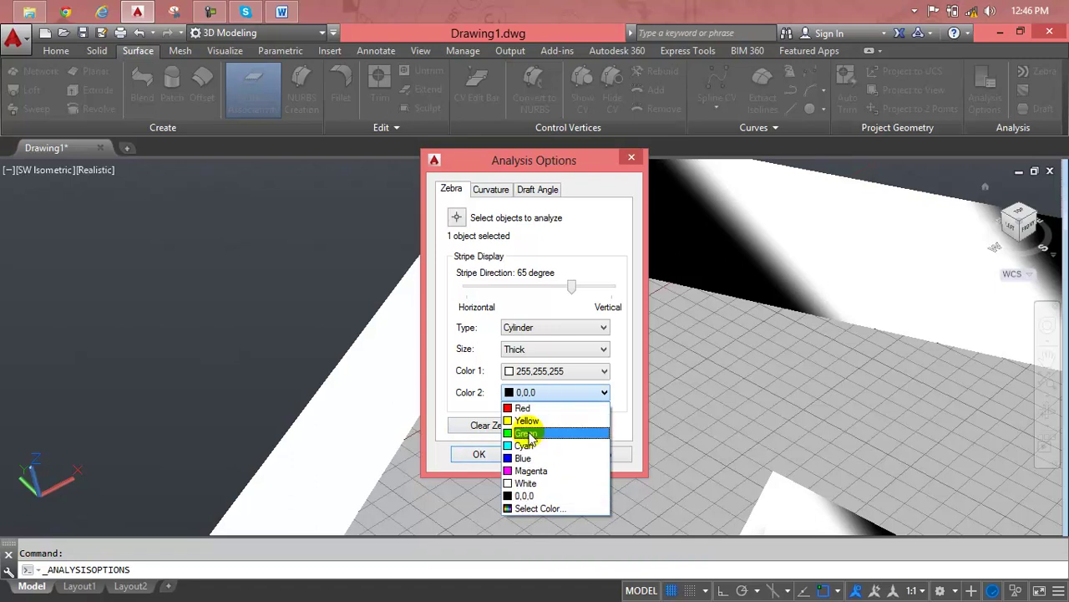
click(530, 435)
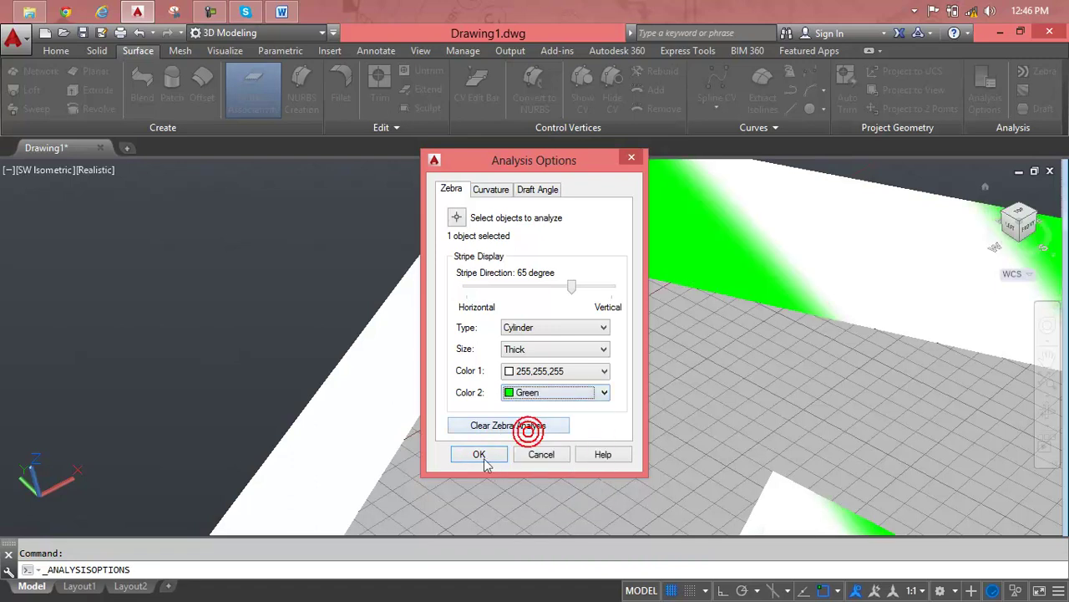
click(537, 370)
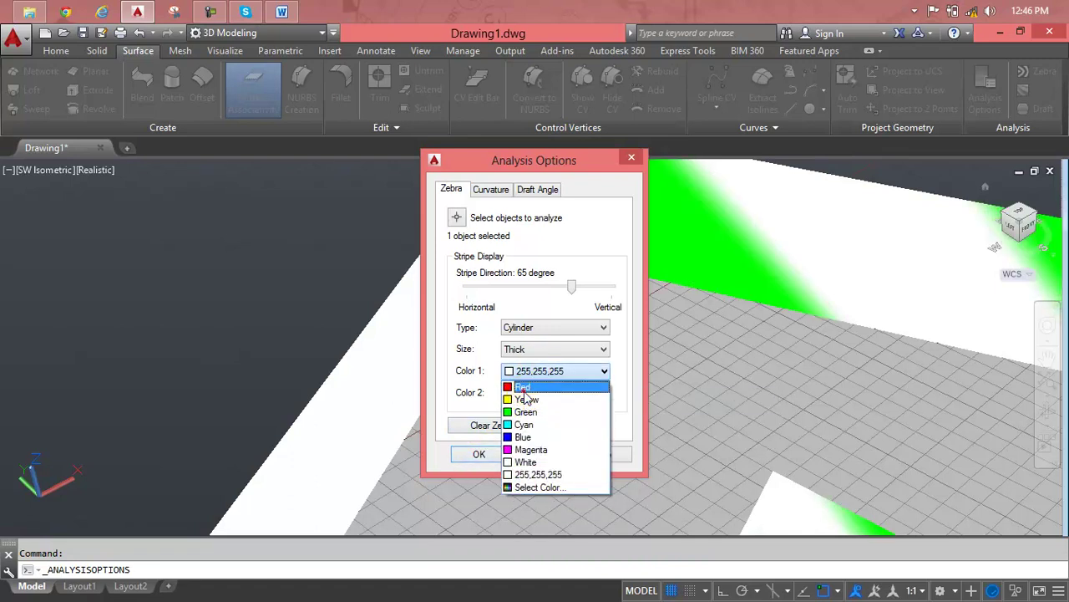
click(520, 381)
click(479, 455)
- Erase the chevron floor surface and its extruded wall surface
scroll(599, 349, down, 2)
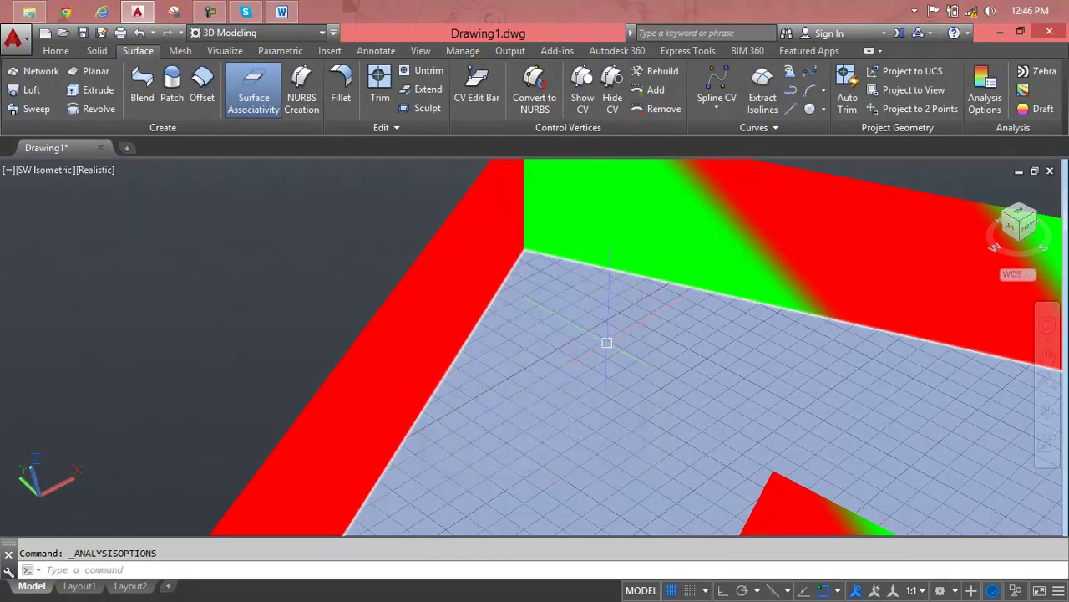
scroll(621, 353, down, 2)
scroll(626, 358, down, 2)
mouse_move(626, 358)
shift+middle_down()
mouse_move(573, 256)
mouse_move(575, 311)
shift+middle_up()
scroll(585, 223, up, 2)
scroll(591, 232, up, 2)
click(637, 296)
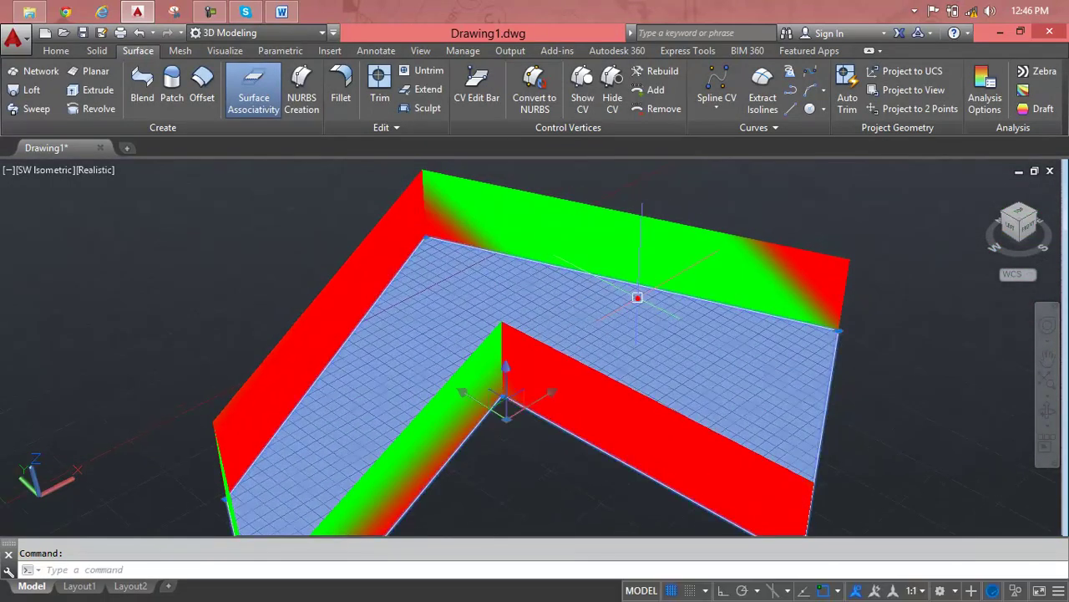
key(Delete)
click(669, 275)
key(Delete)
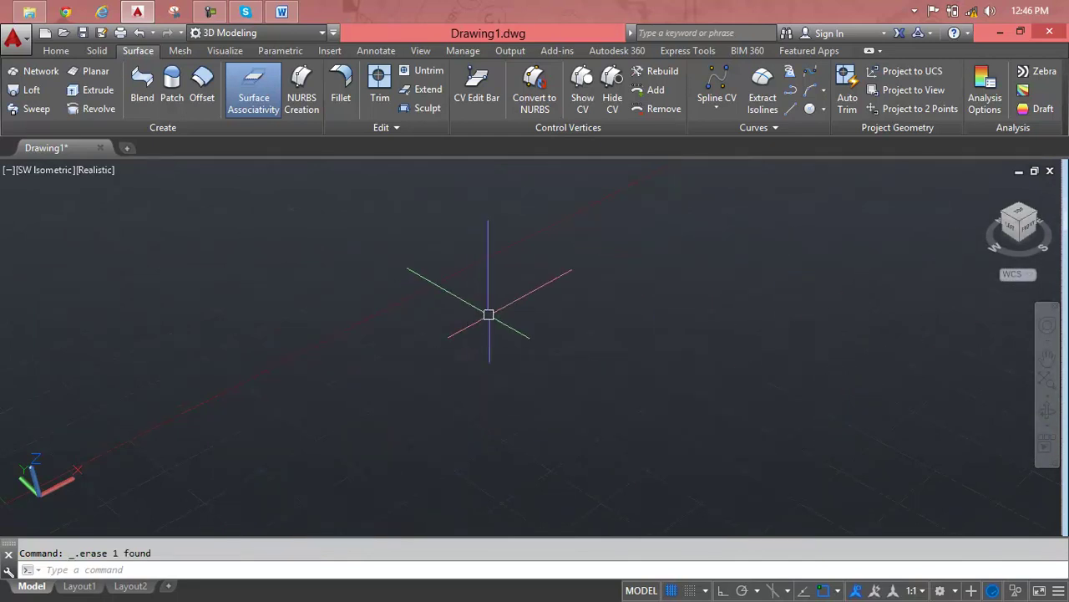
click(282, 14)
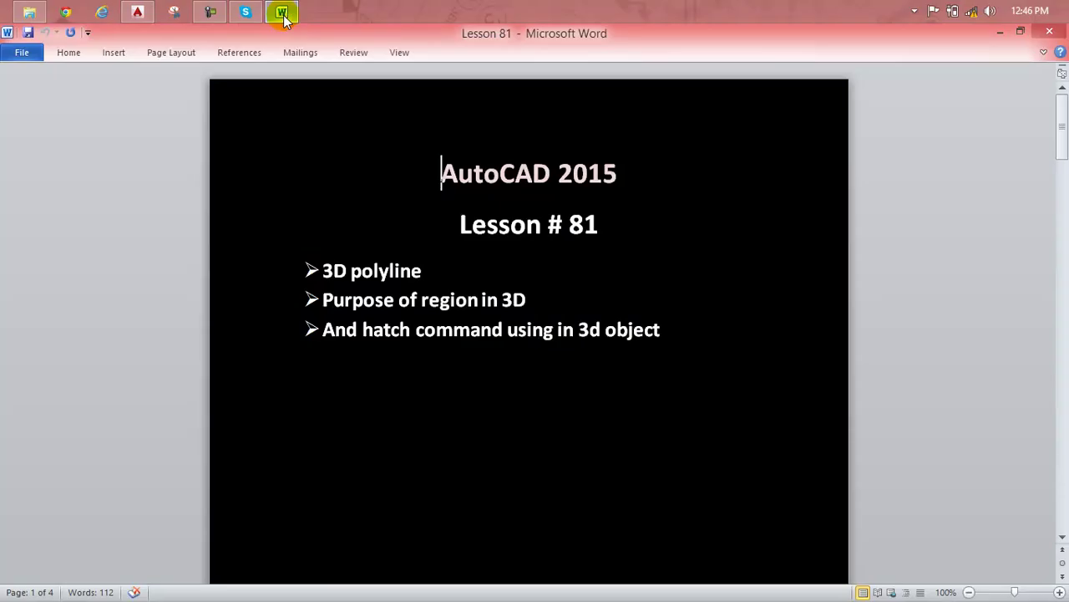
click(283, 13)
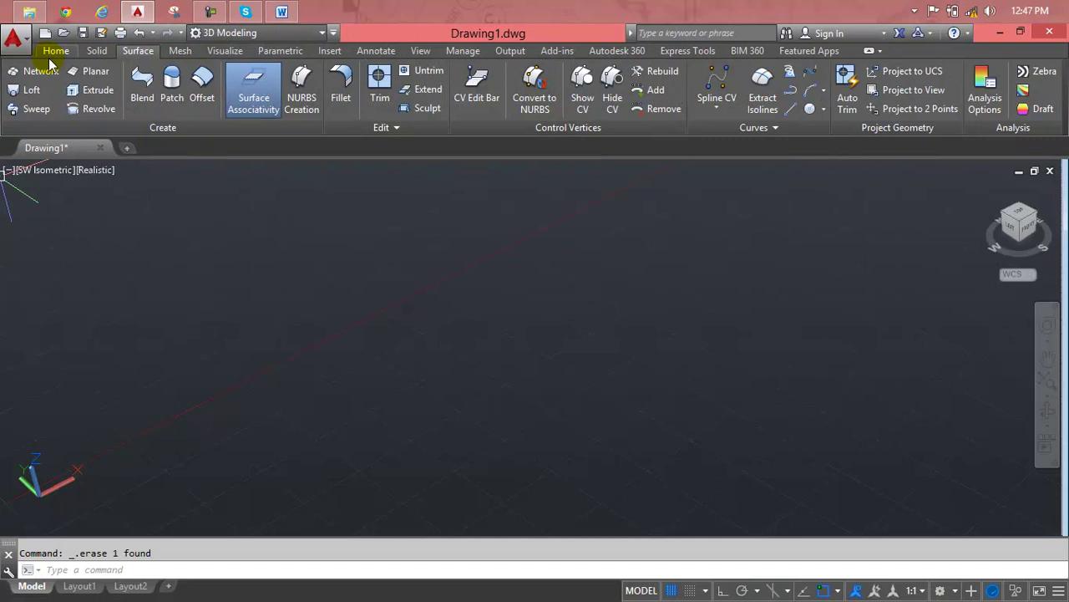
- Draw a rectangle on the ground plane with REC by picking two opposite corners
middle_drag(141, 179, 189, 212)
text(rec)
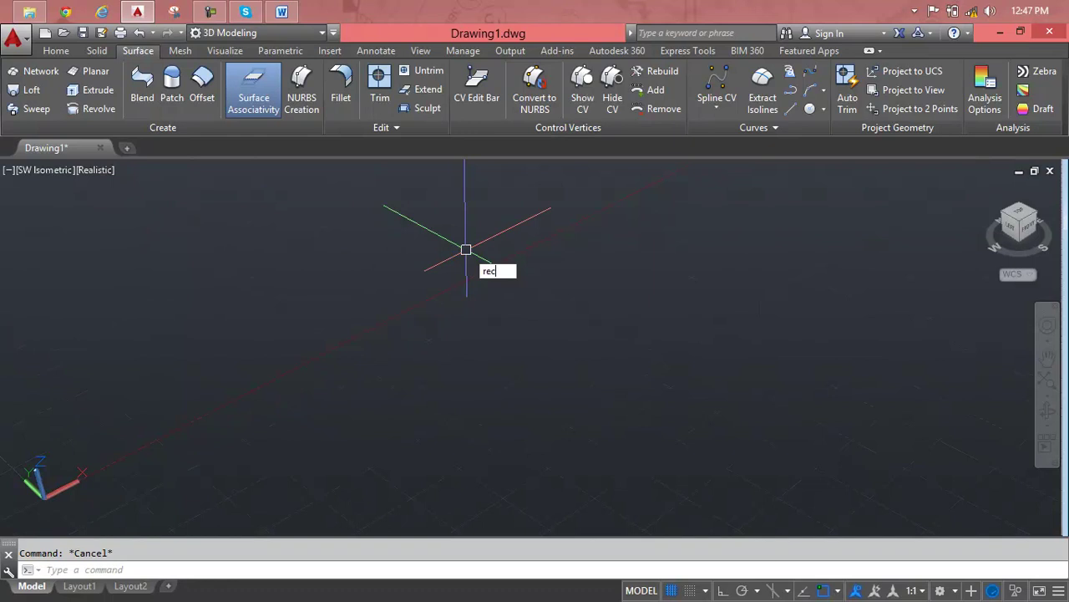
key(Return)
click(425, 421)
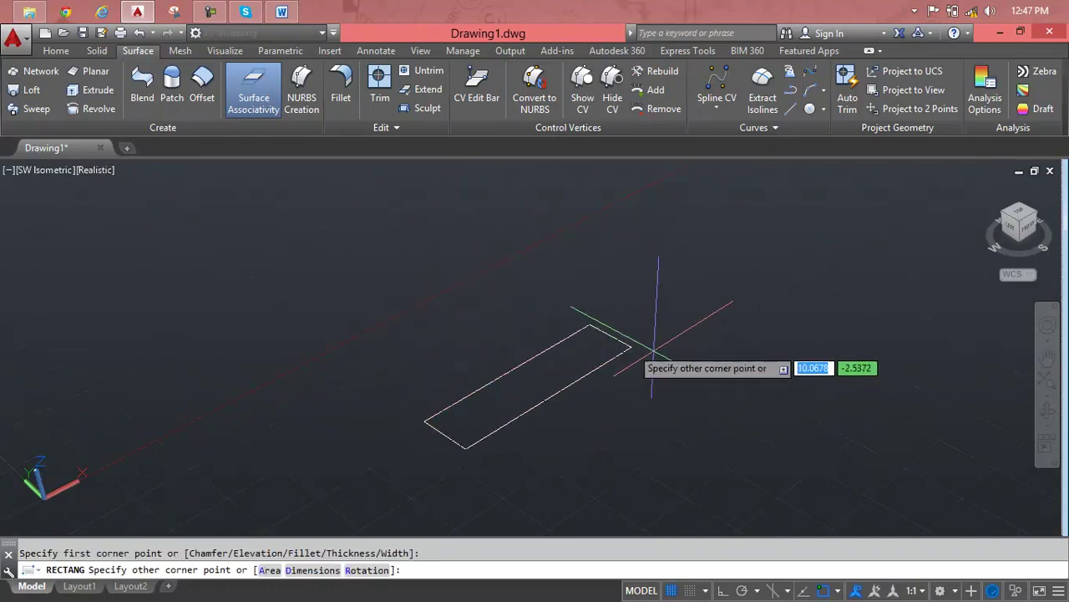
middle_drag(724, 389, 526, 282)
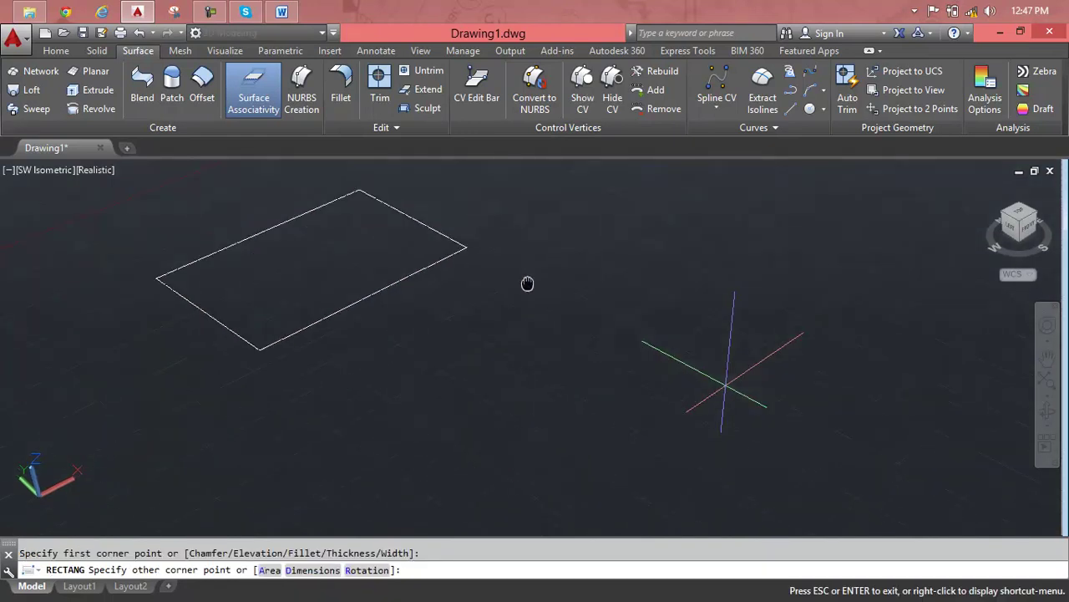
click(625, 310)
middle_drag(623, 310, 616, 401)
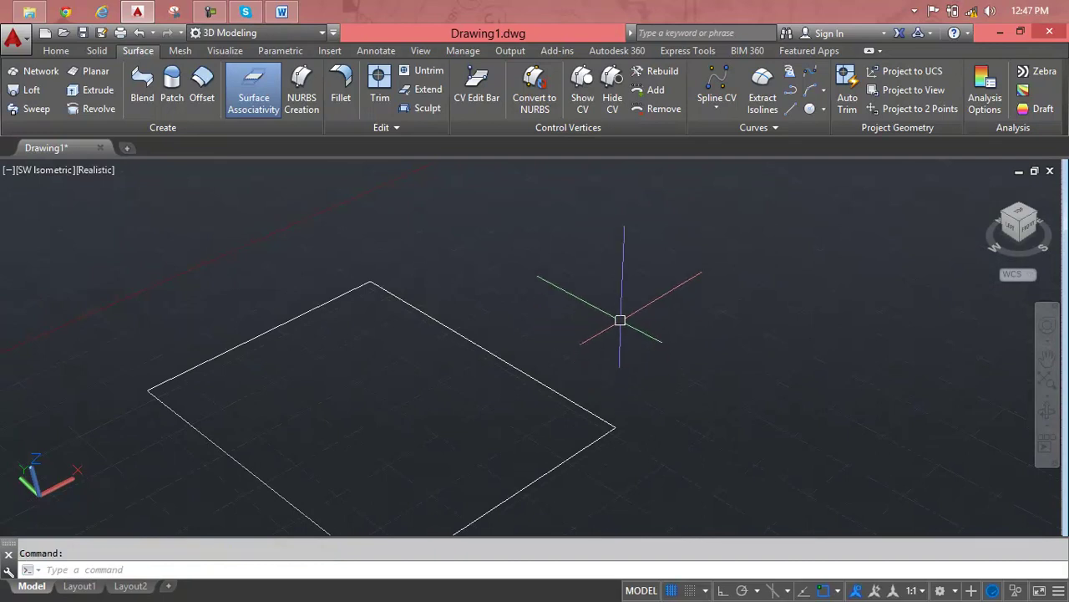
key(Escape)
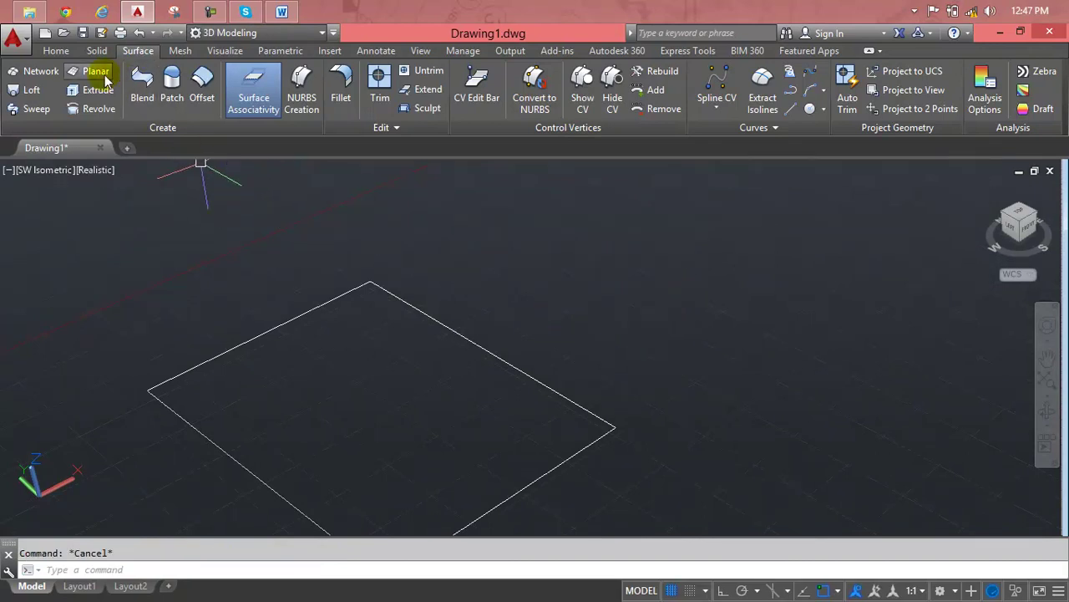
click(54, 50)
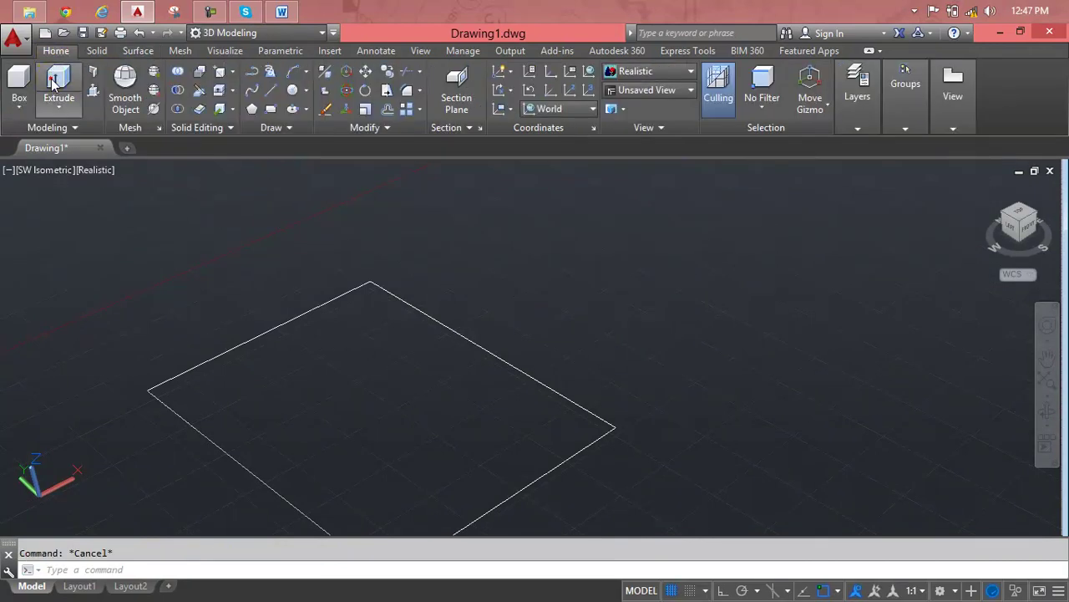
- Extrude the rectangle upward into a cube-shaped solid box
click(58, 84)
click(306, 312)
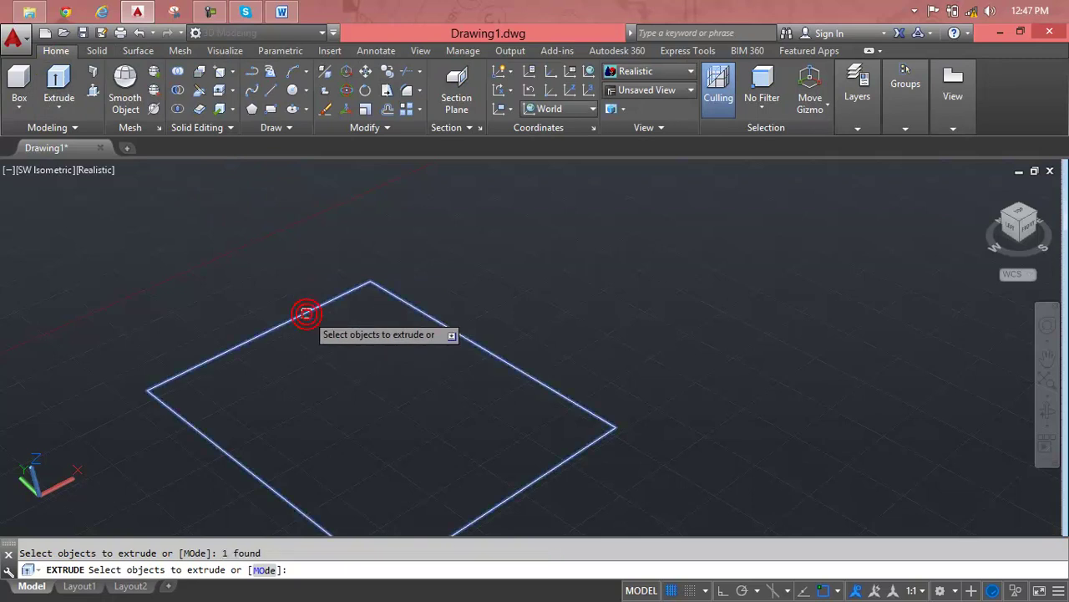
key(Return)
shift+middle_drag(313, 341, 378, 393)
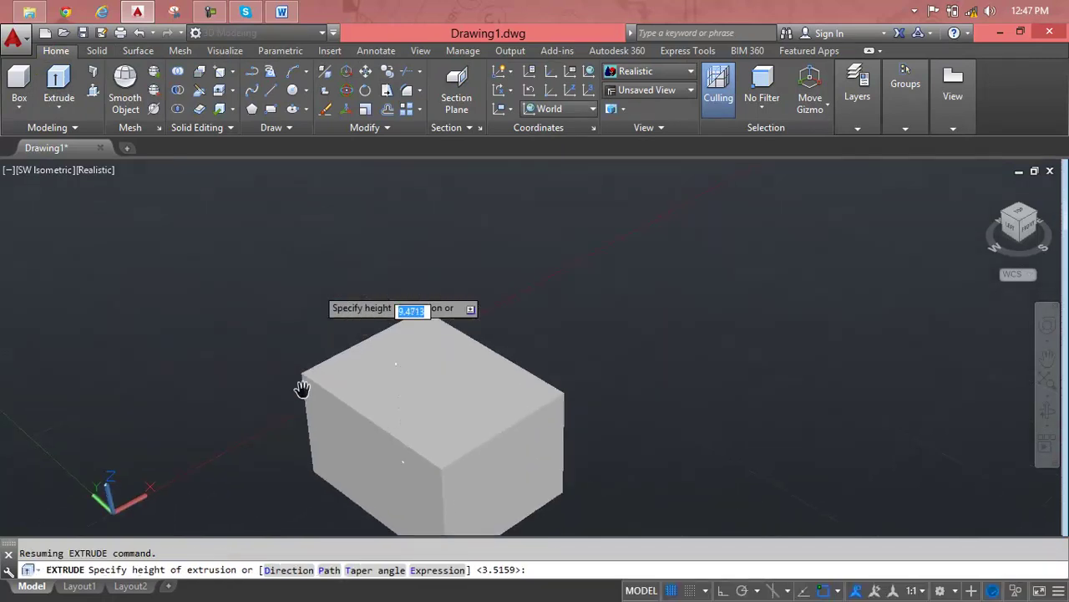
click(382, 339)
shift+middle_drag(523, 315, 506, 307)
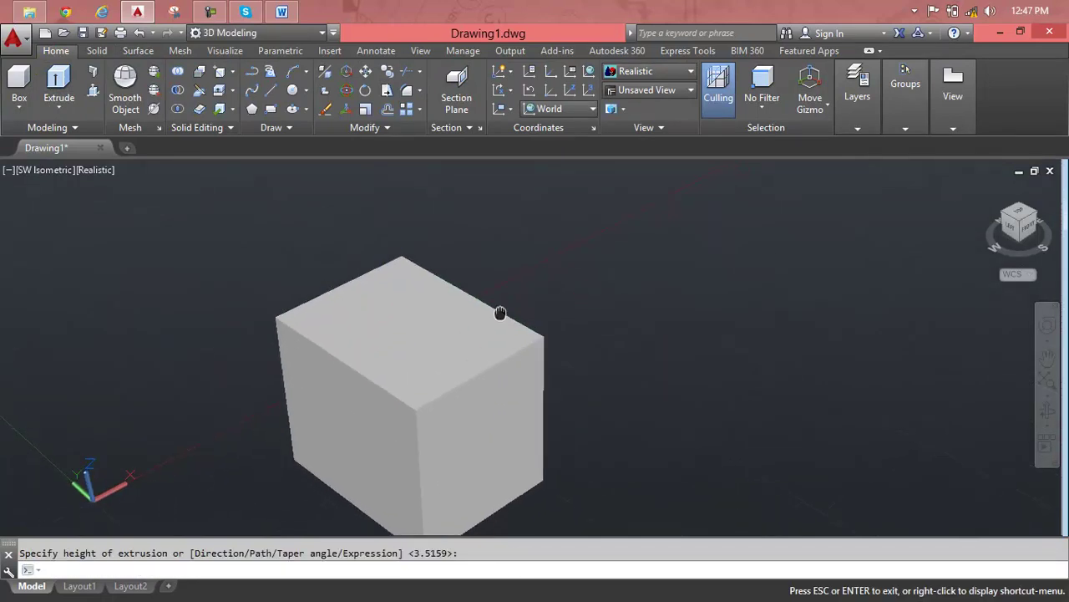
click(508, 356)
click(500, 410)
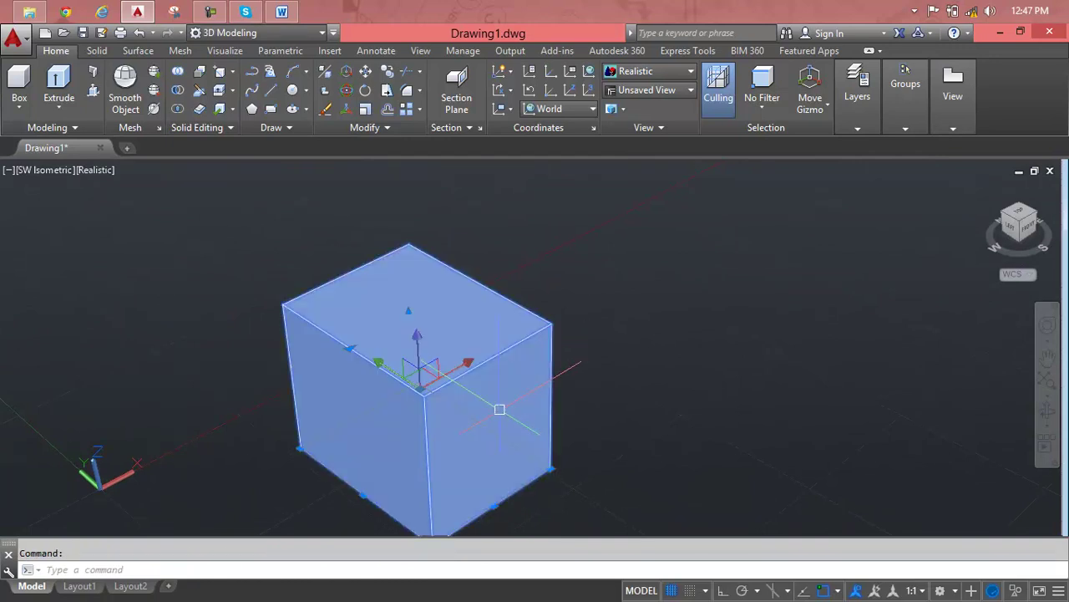
key(Escape)
middle_drag(477, 389, 451, 382)
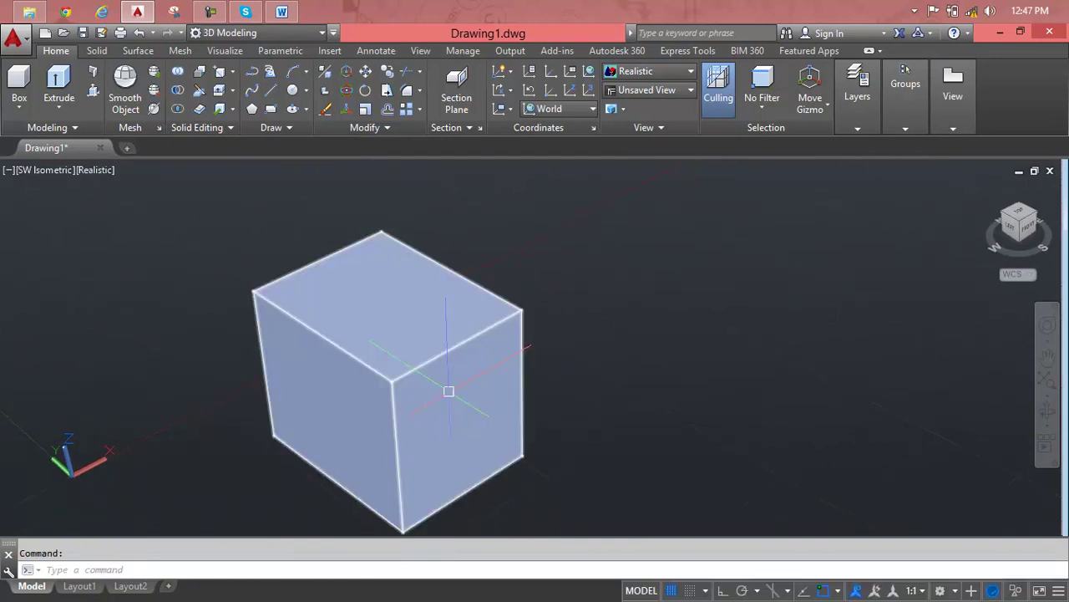
scroll(448, 389, up, 2)
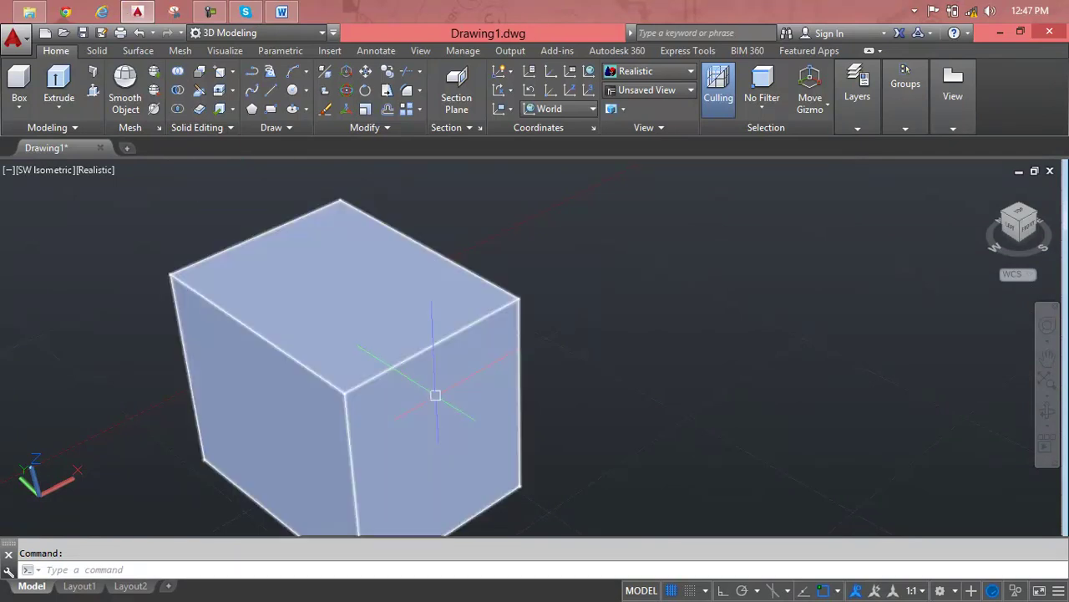
- Try hatching a cube face with H, cancel the failed hatch, and reselect the cube
text(h)
key(Return)
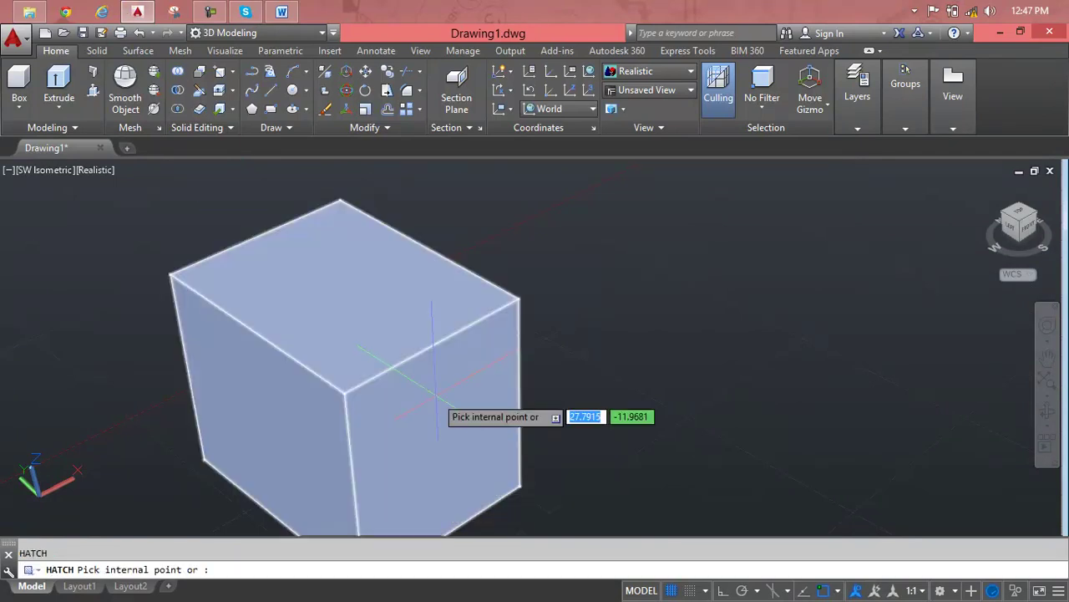
click(494, 427)
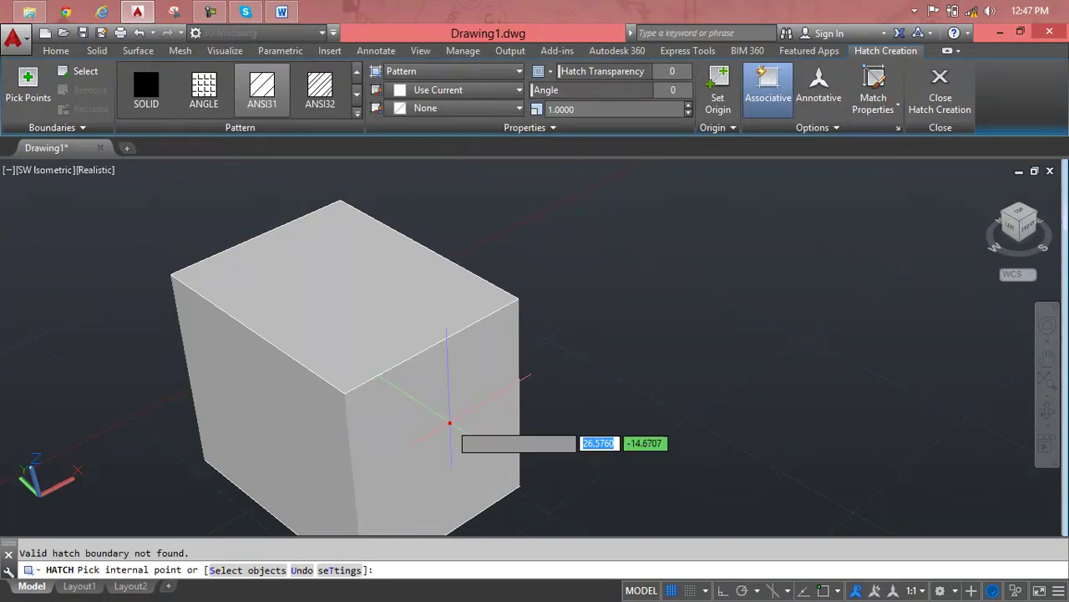
click(398, 364)
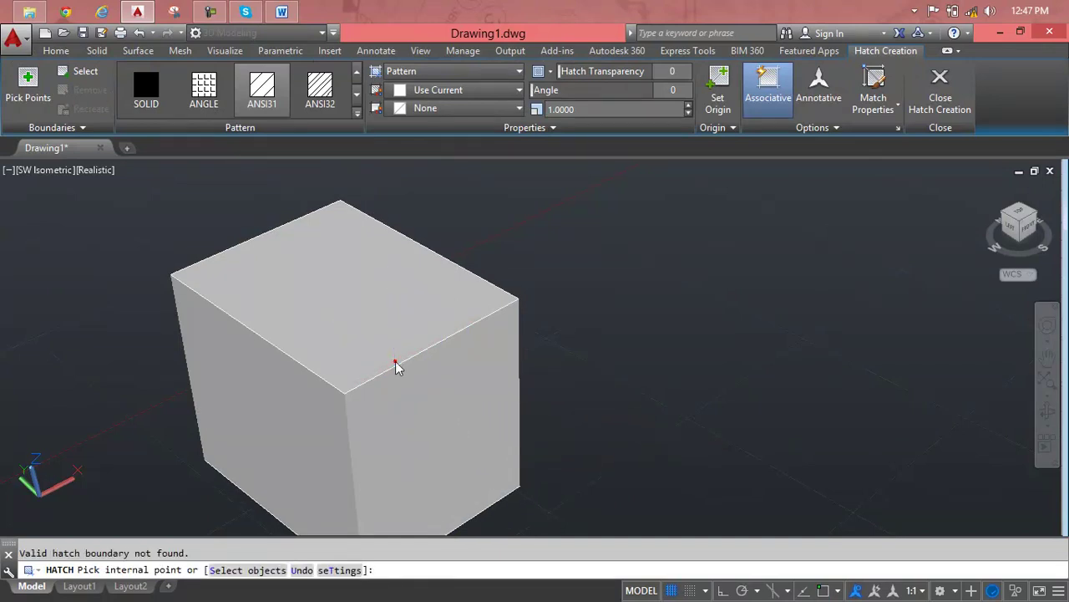
click(402, 369)
key(Escape)
click(401, 369)
click(376, 355)
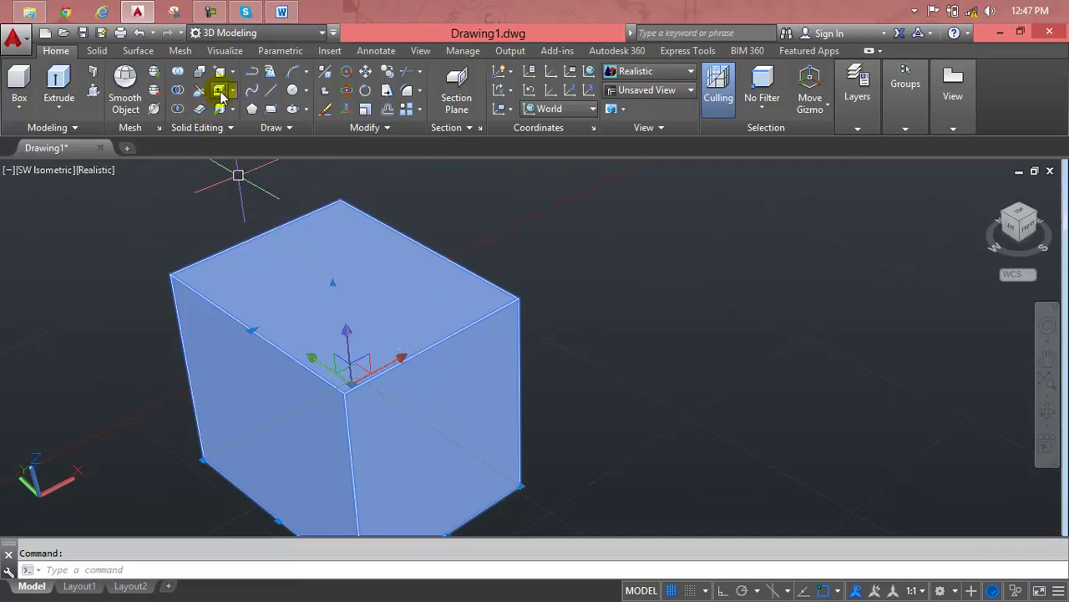
- Explode the cube solid into separate faces using the extra Modify tools
click(236, 72)
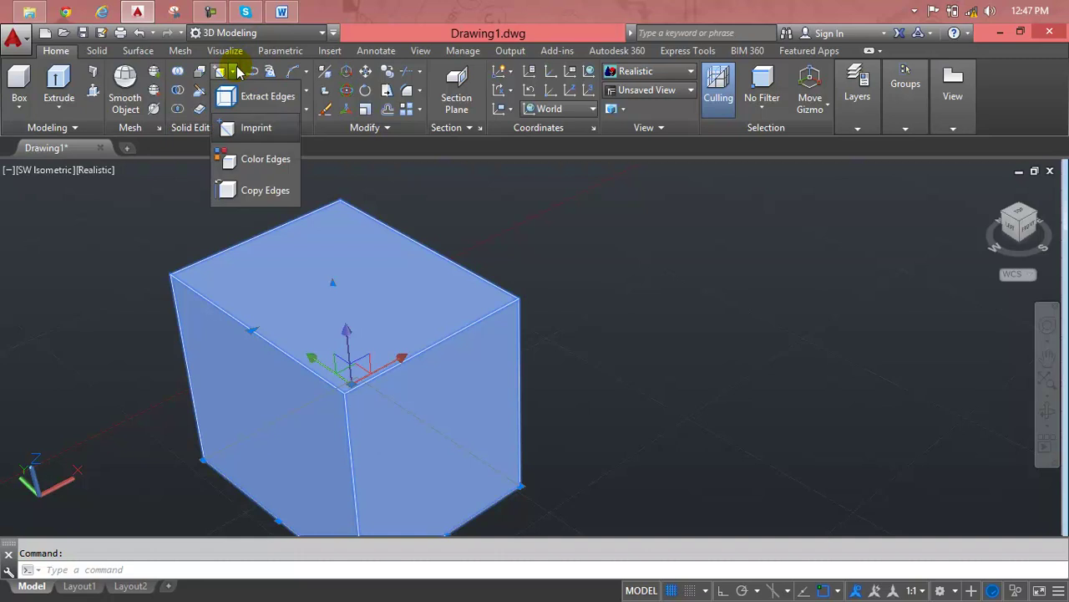
click(237, 68)
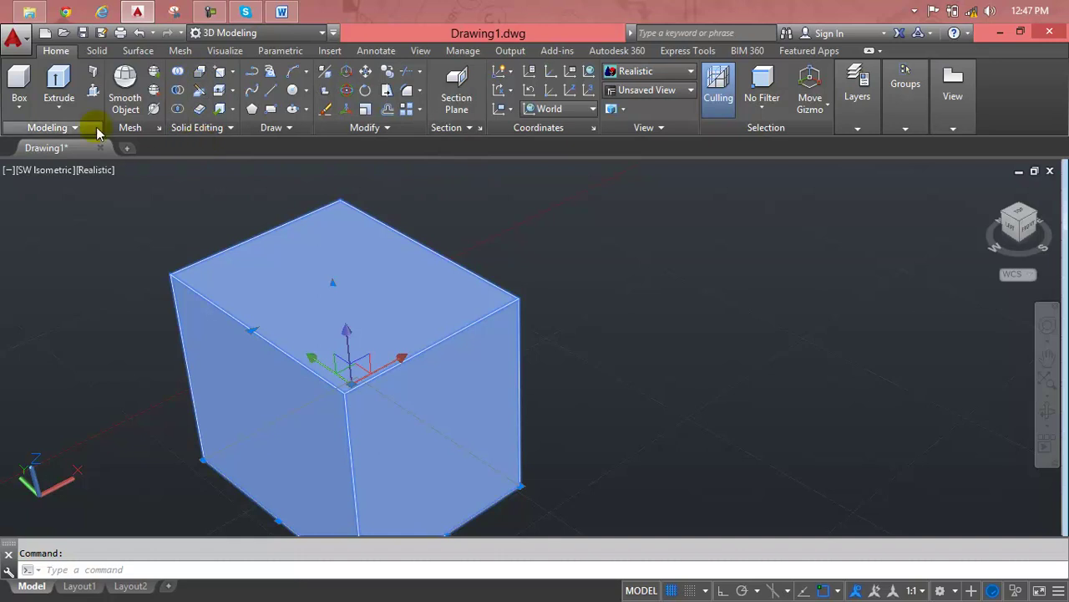
click(66, 109)
click(67, 115)
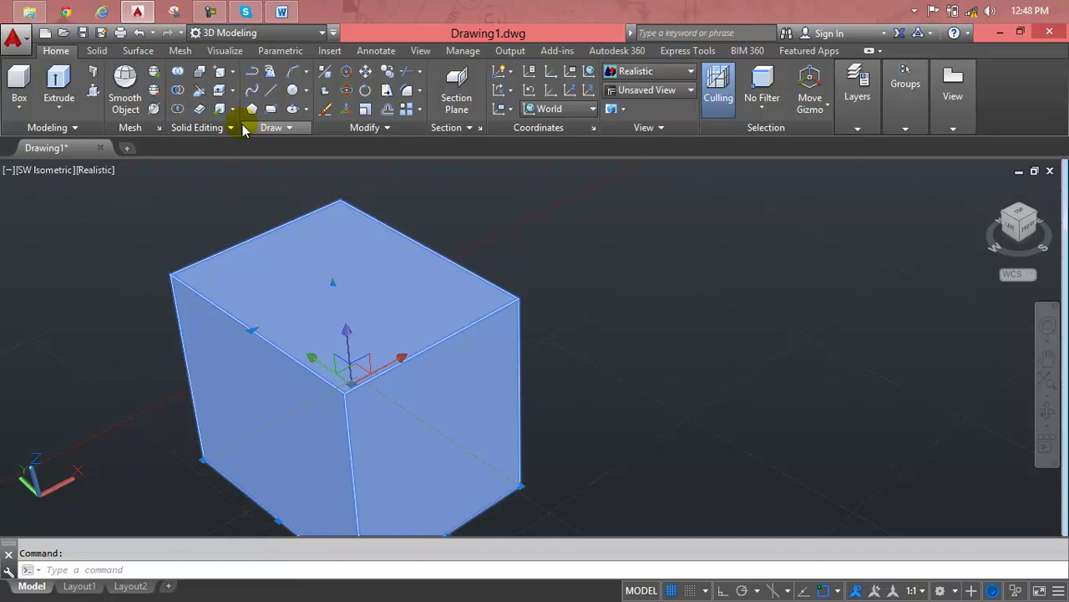
click(385, 132)
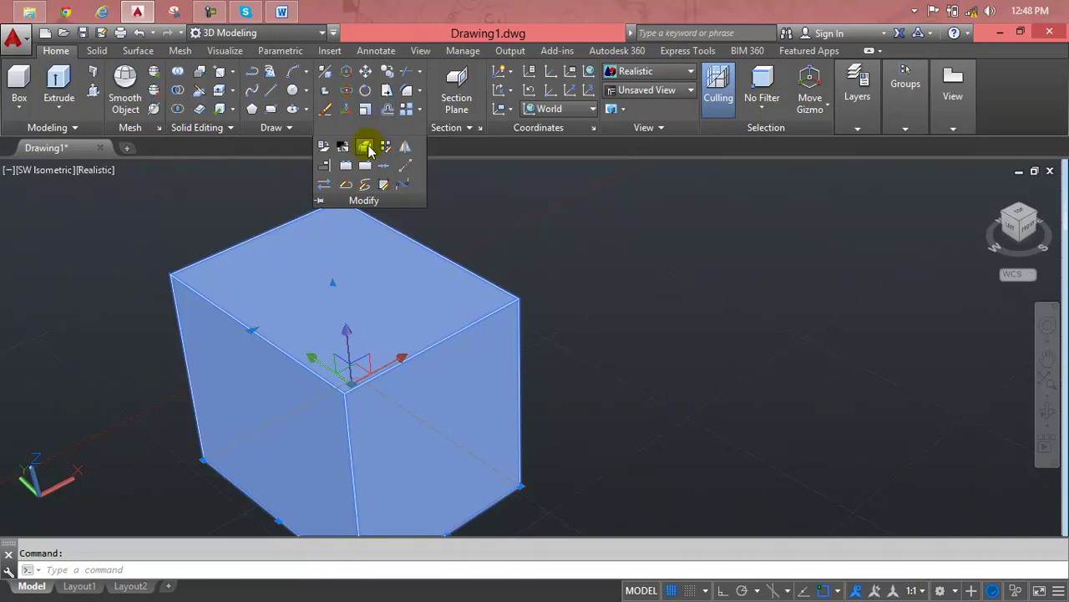
click(366, 147)
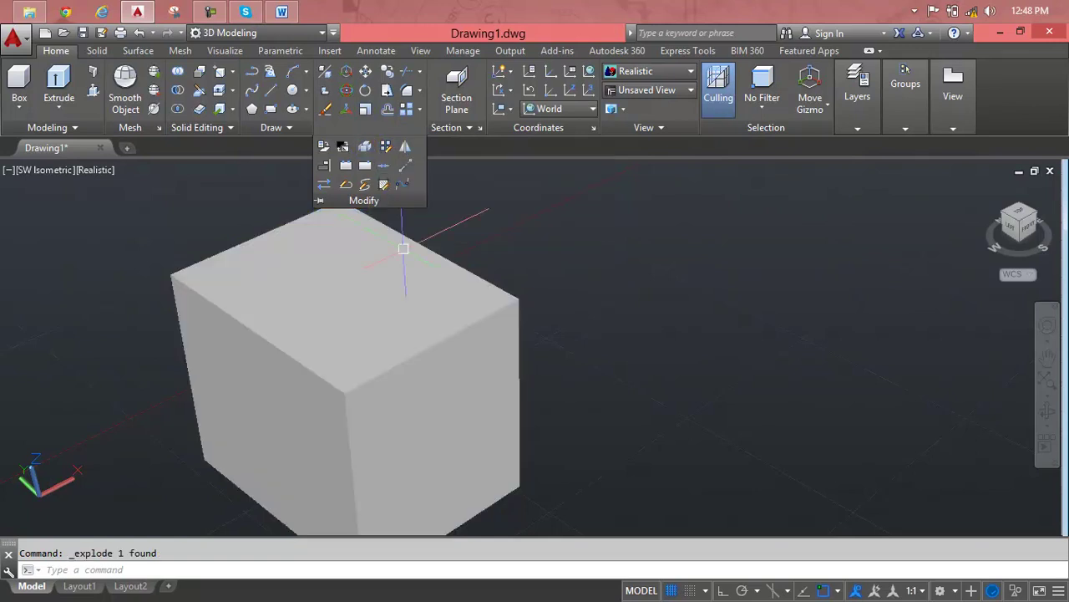
- Pick the top, right and left faces individually to check them, then clear the selection
click(425, 303)
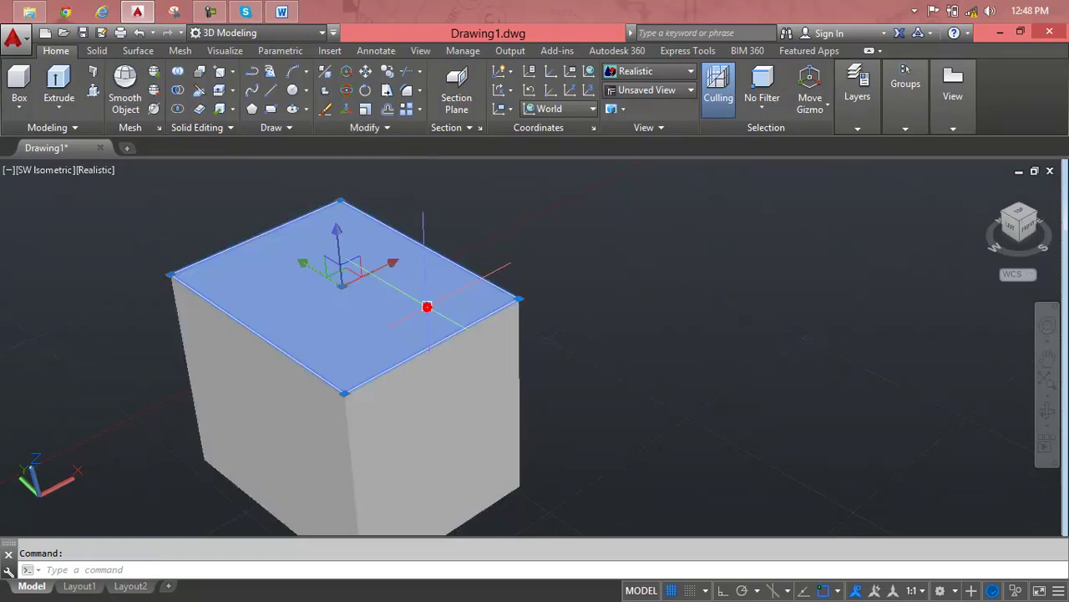
click(480, 331)
click(251, 447)
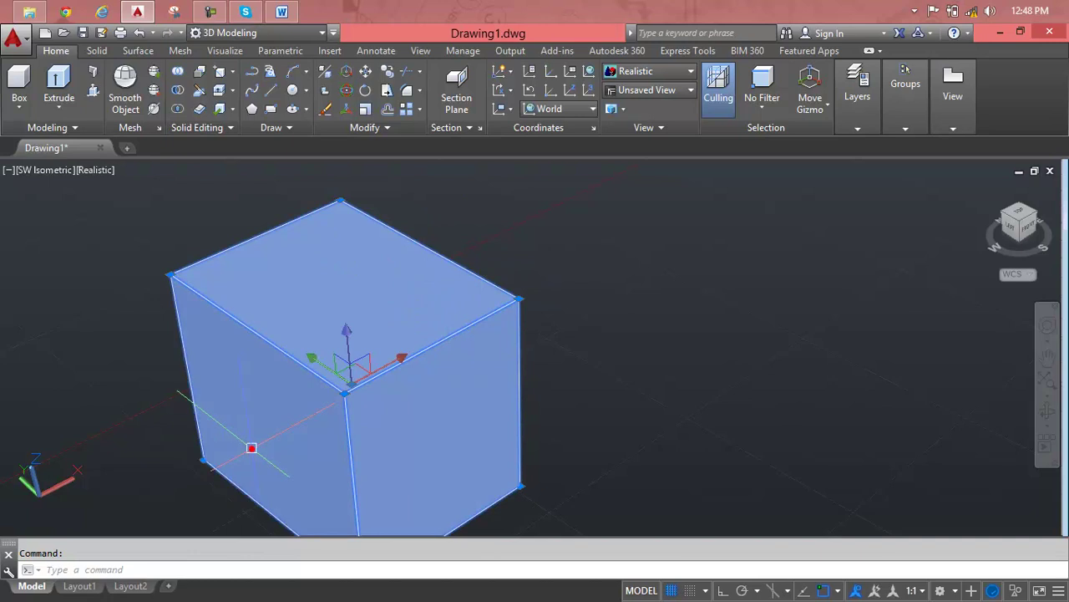
key(Escape)
- Cancel the pending explode and display the cube in 2D Wireframe, zoomed in on its edges
scroll(380, 432, down, 2)
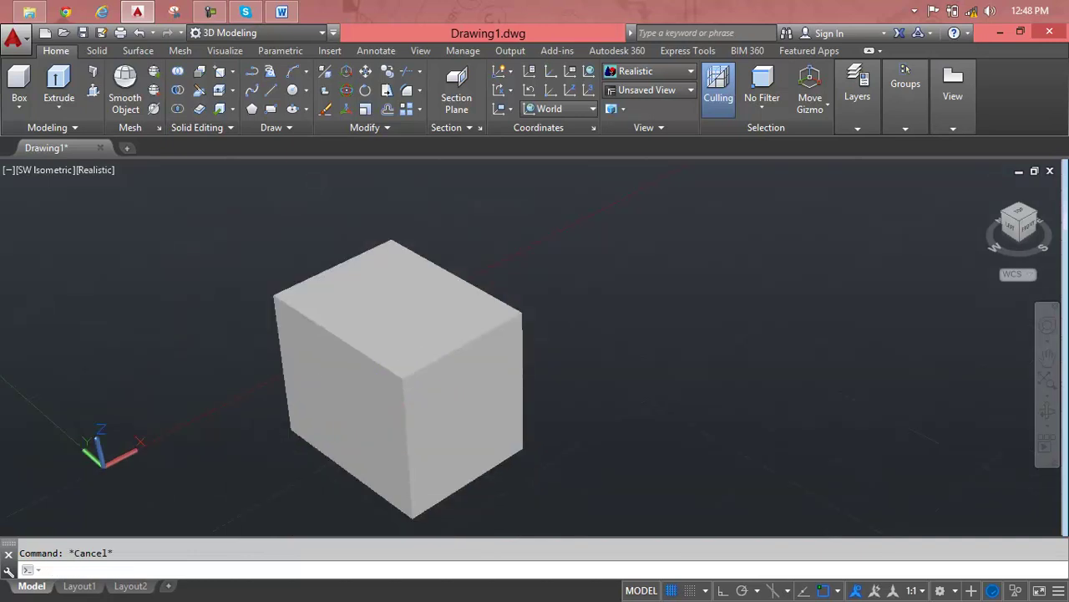
middle_drag(379, 432, 299, 409)
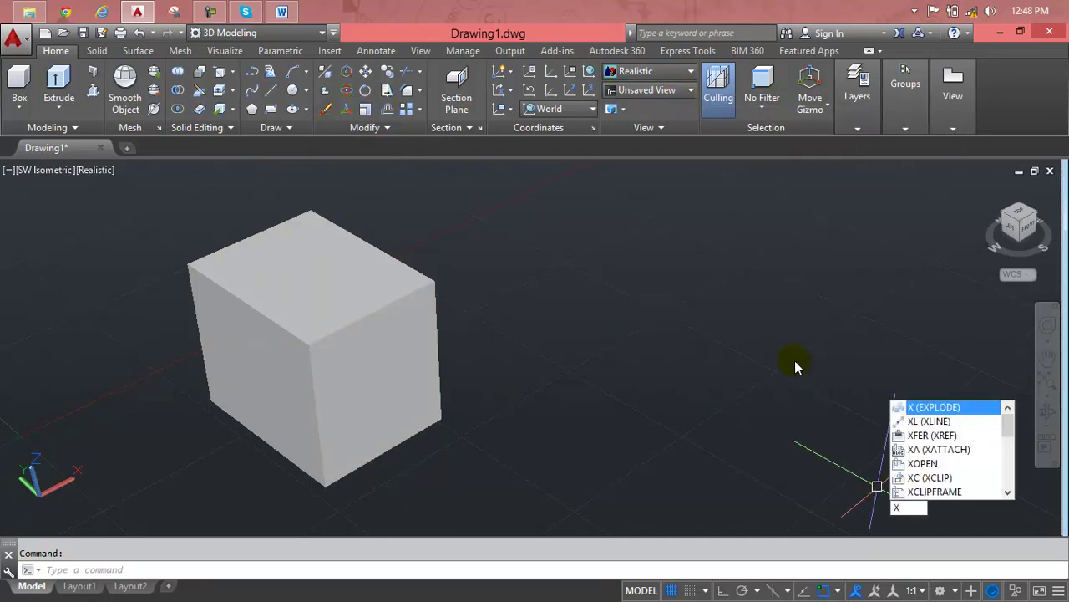
key(Escape)
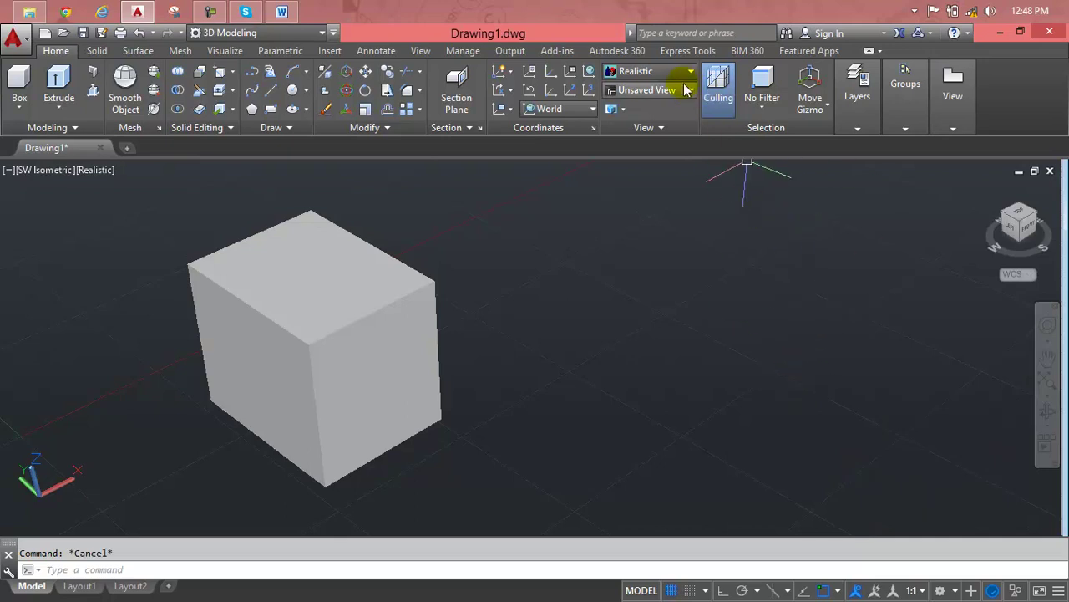
click(685, 88)
click(685, 89)
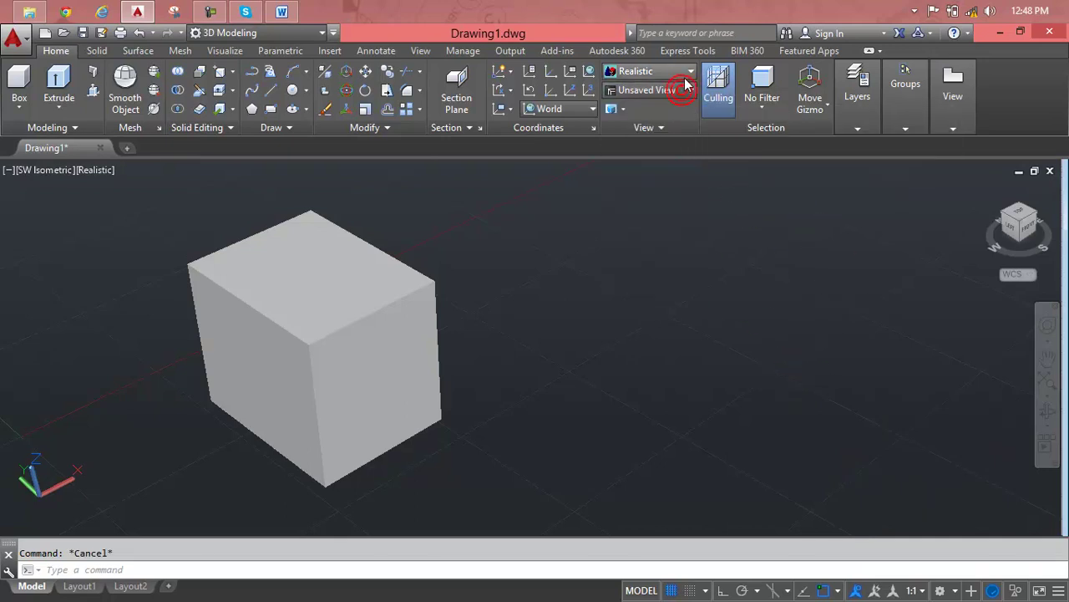
click(686, 73)
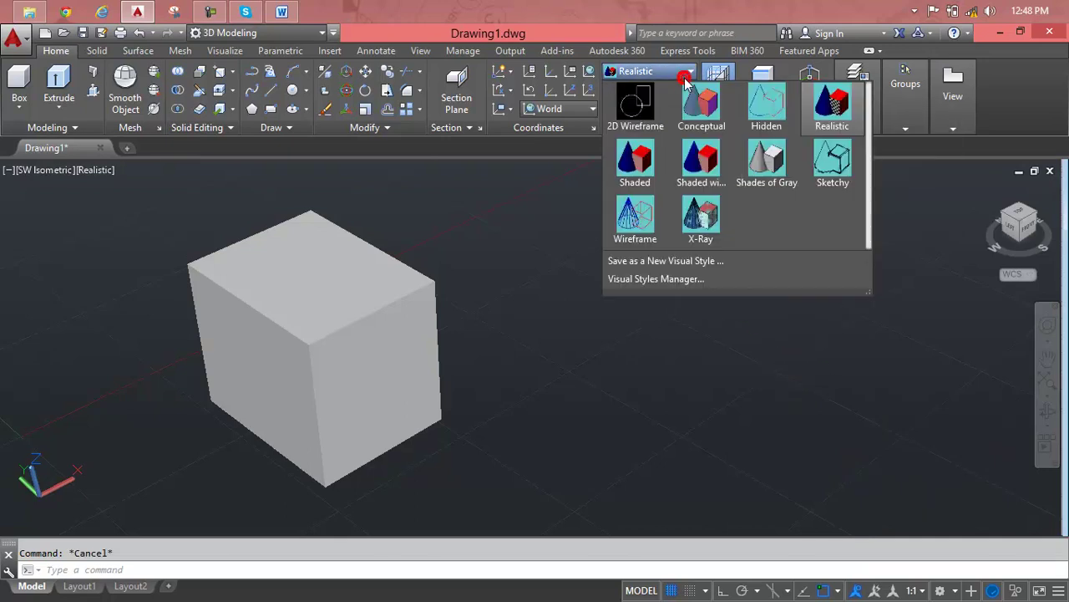
click(654, 120)
scroll(376, 385, up, 4)
middle_drag(377, 385, 367, 406)
text(H)
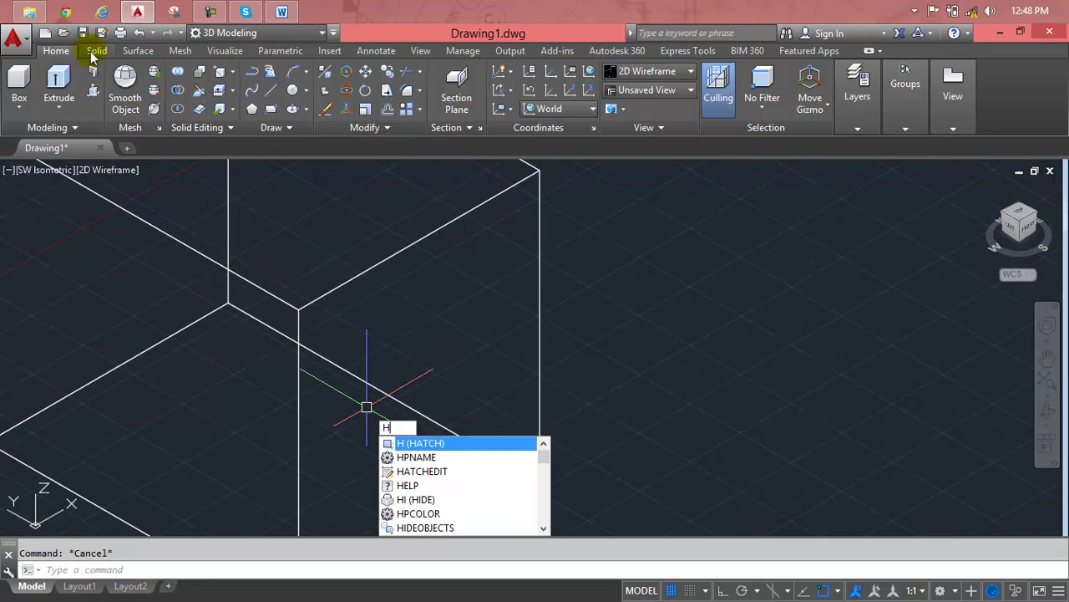
click(308, 126)
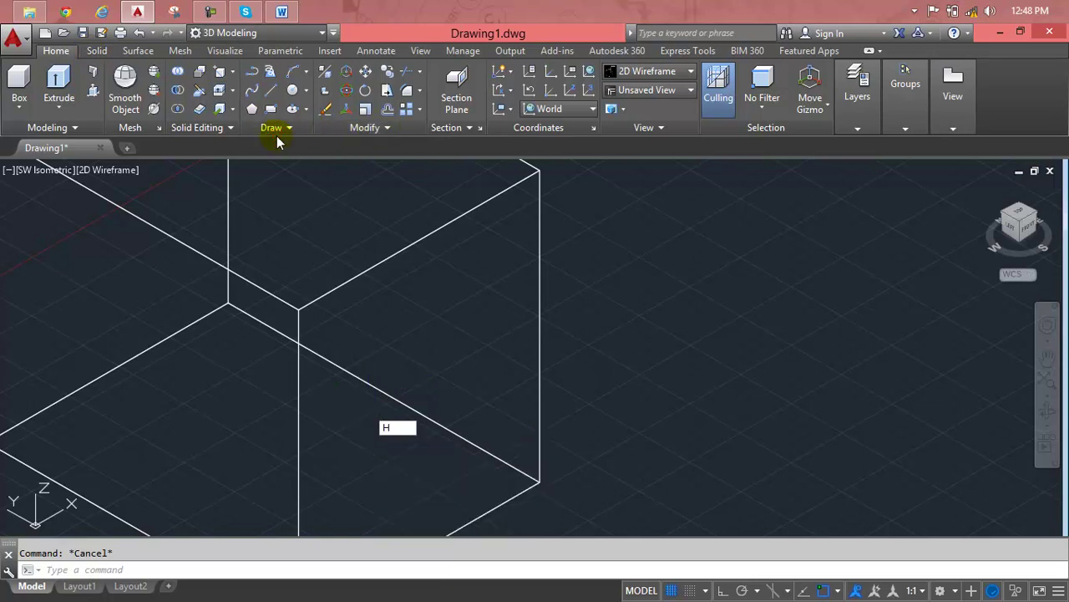
click(292, 128)
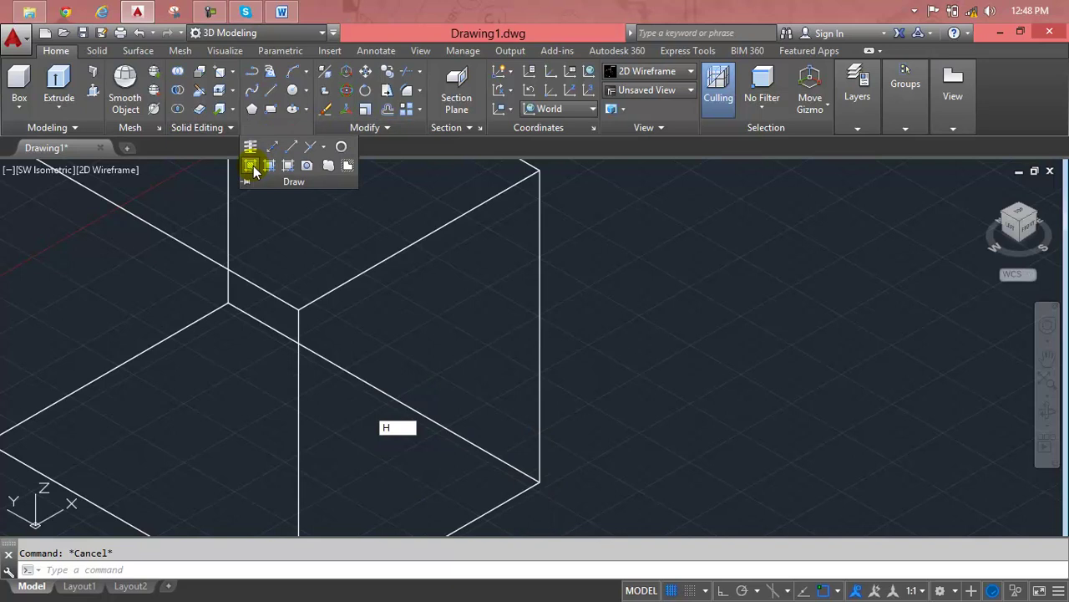
click(251, 166)
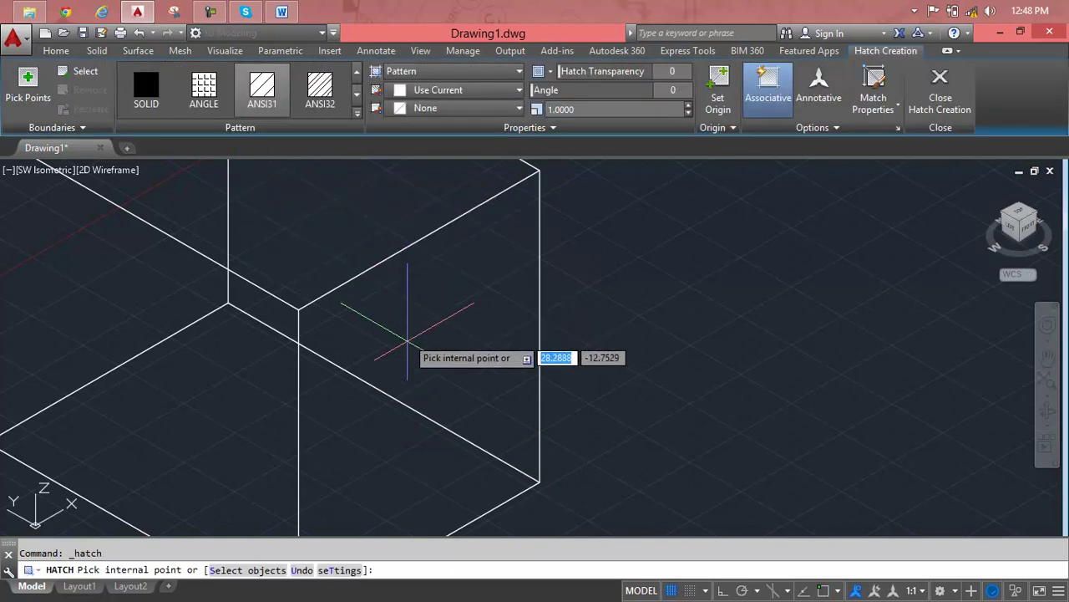
click(86, 72)
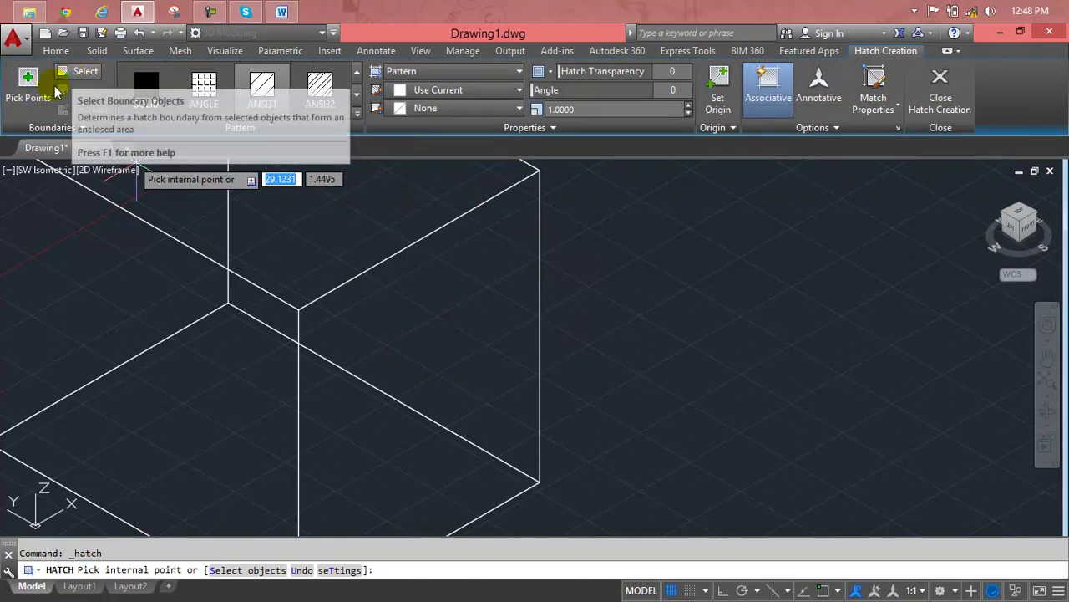
click(27, 84)
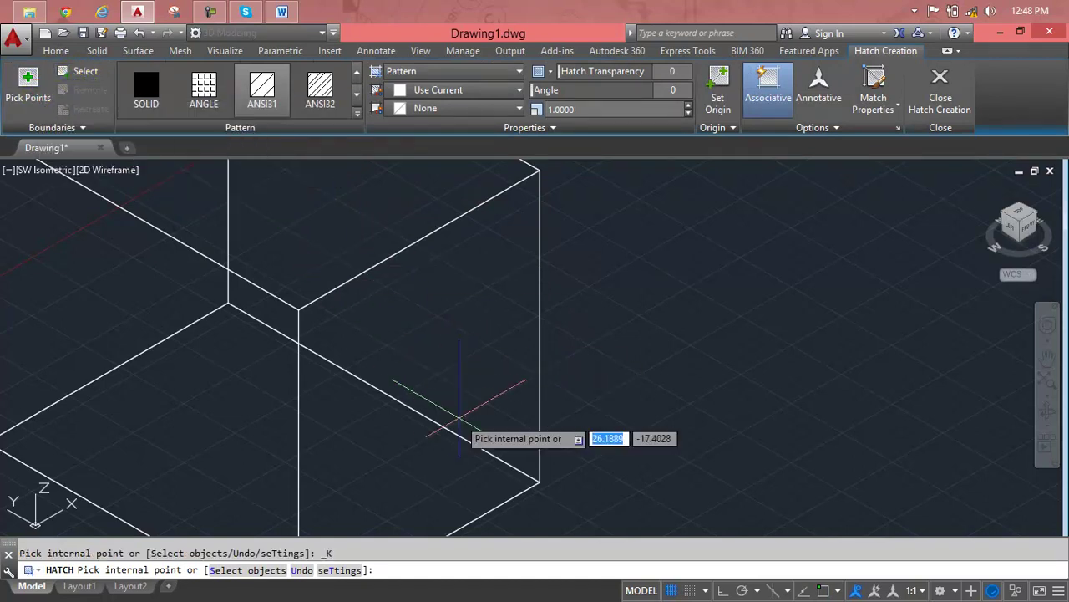
click(404, 384)
scroll(409, 391, down, 3)
click(416, 397)
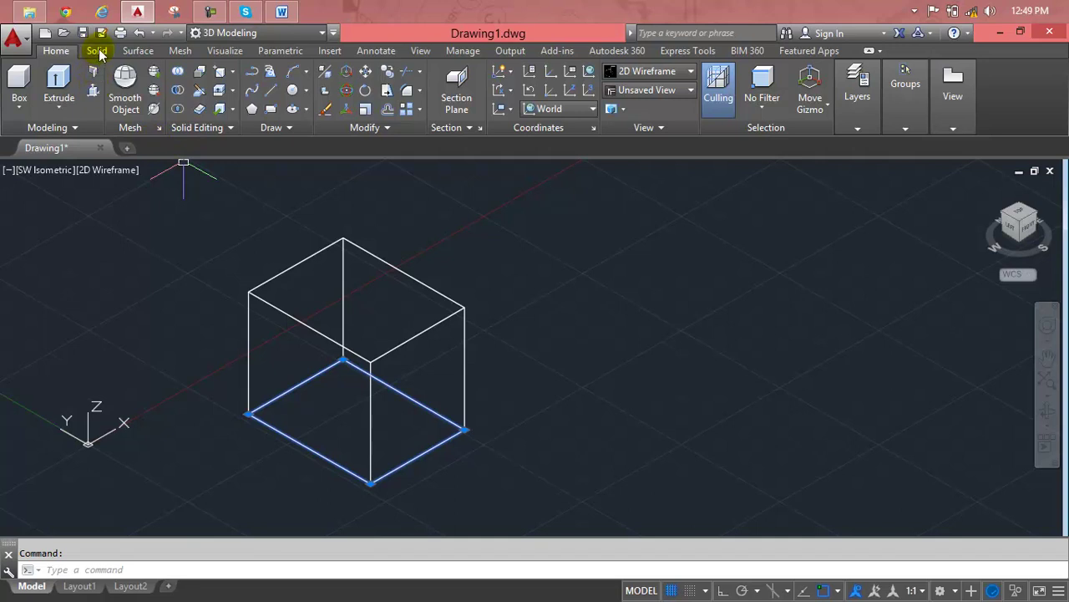
- Hatch the cube's bottom face with ANSI31 line hatching at scale 2
click(97, 51)
click(60, 51)
text(H)
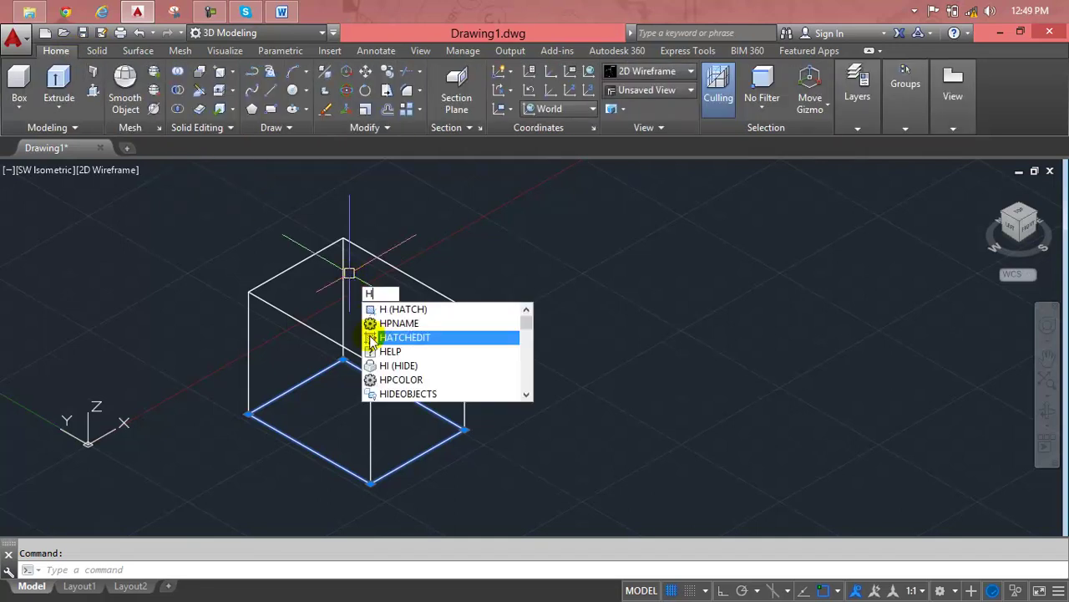
key(Return)
click(409, 430)
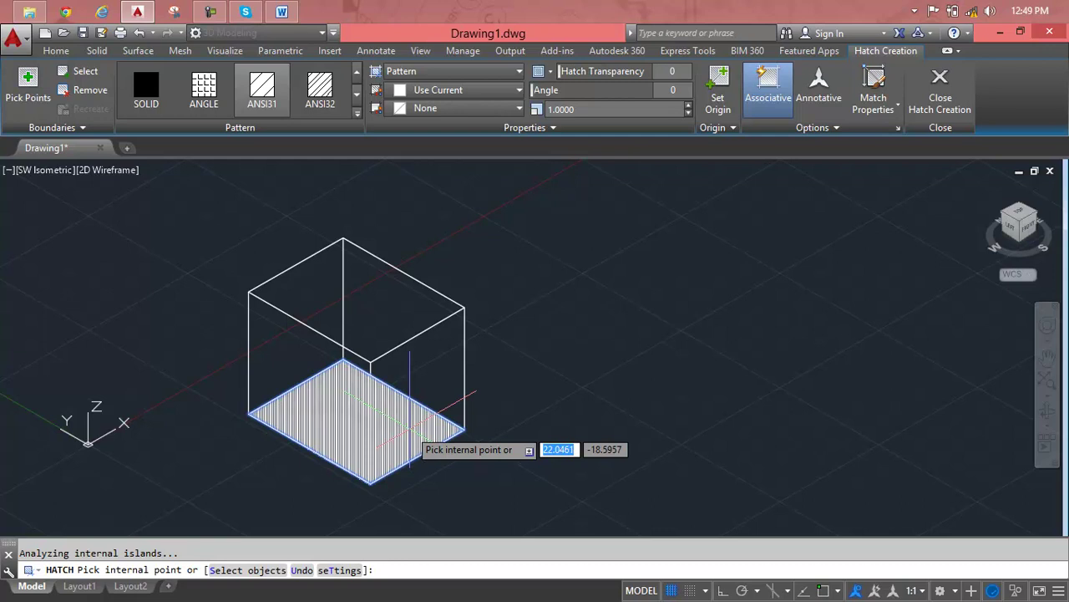
click(408, 430)
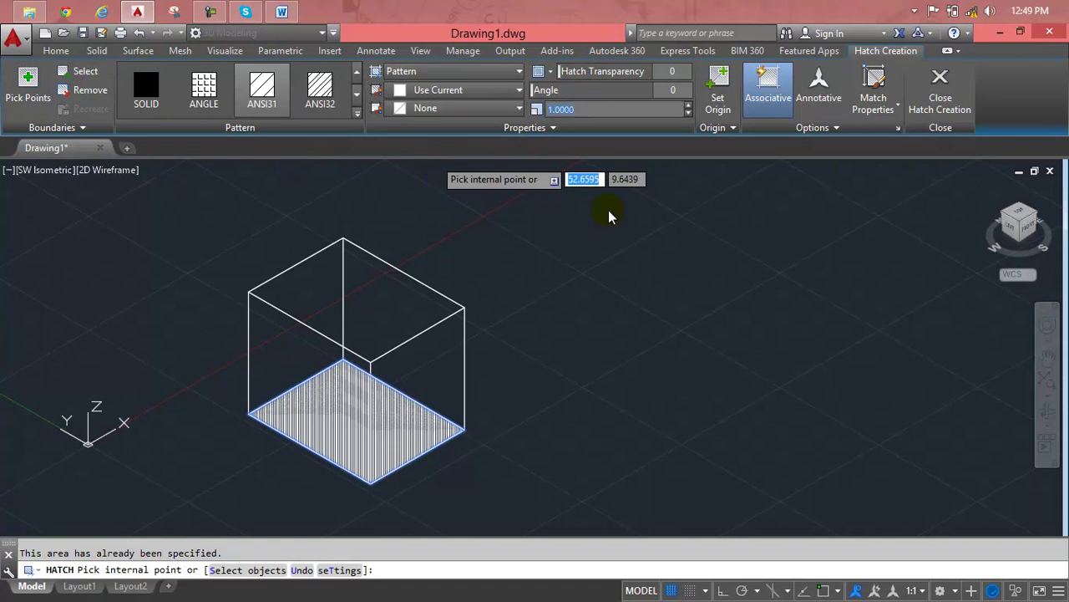
click(616, 110)
text(2)
key(Return)
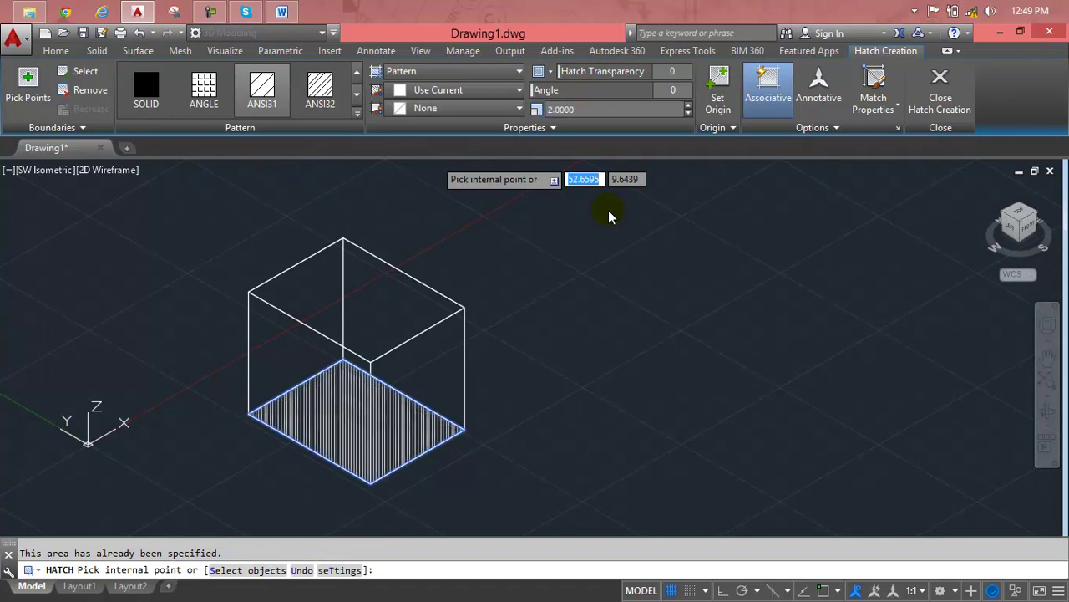
scroll(409, 422, up, 6)
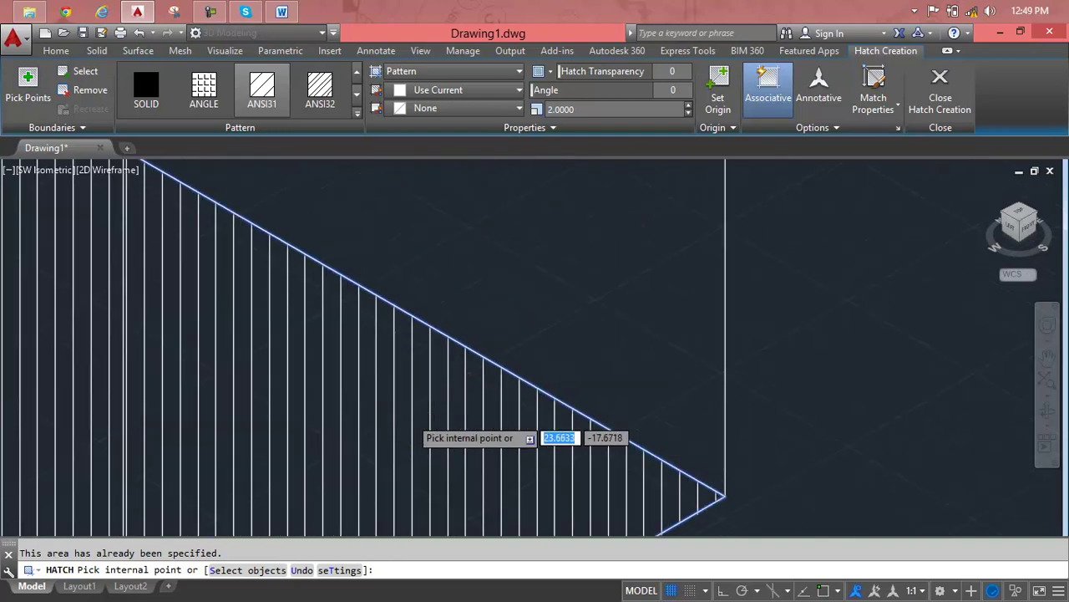
scroll(411, 416, down, 6)
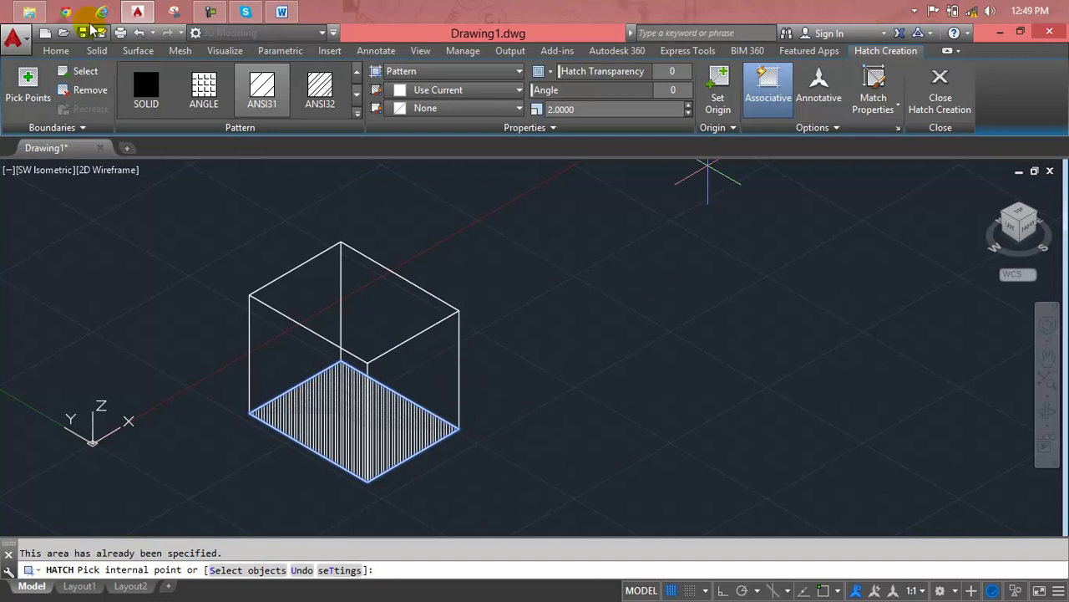
- Change the bottom-face hatch pattern from ANSI31 to AR-BRSTD brick
click(358, 114)
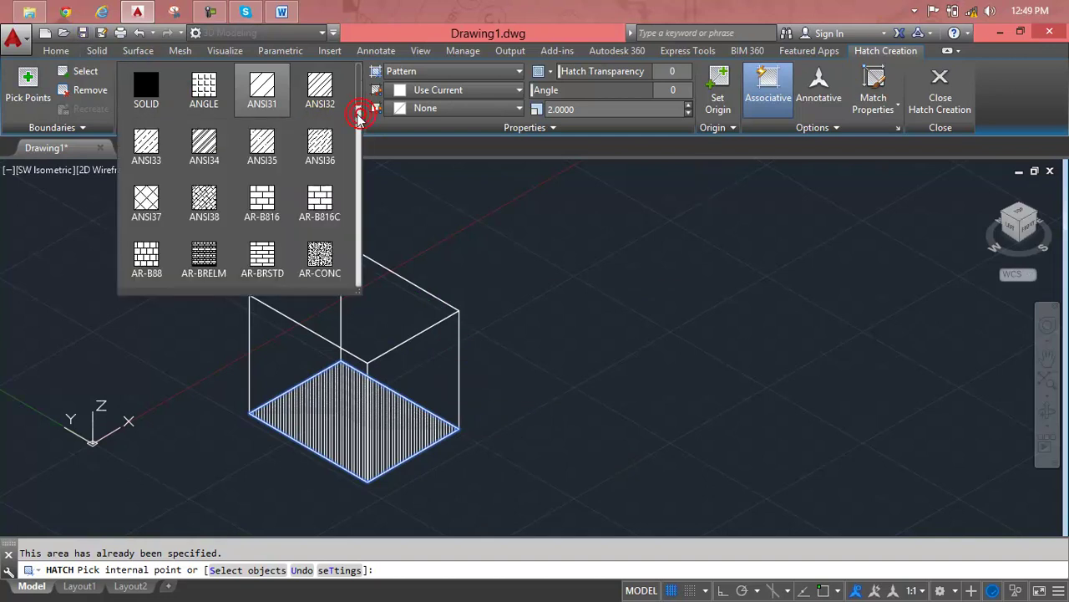
click(262, 257)
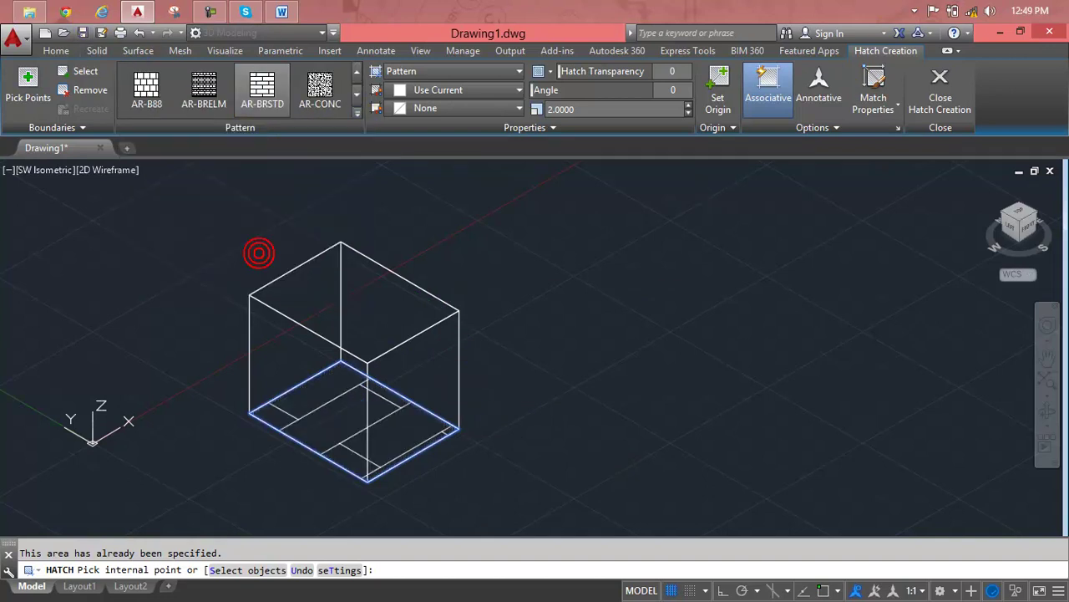
click(359, 113)
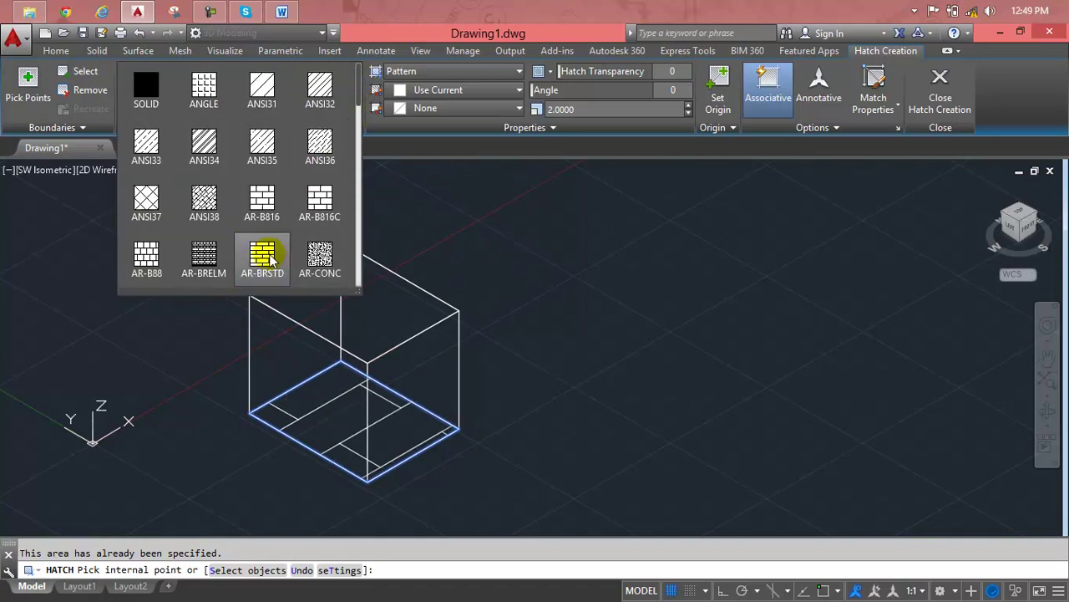
click(263, 254)
- Set the brick hatch scale to 0.5, commit it, and select the hatched floor
click(590, 109)
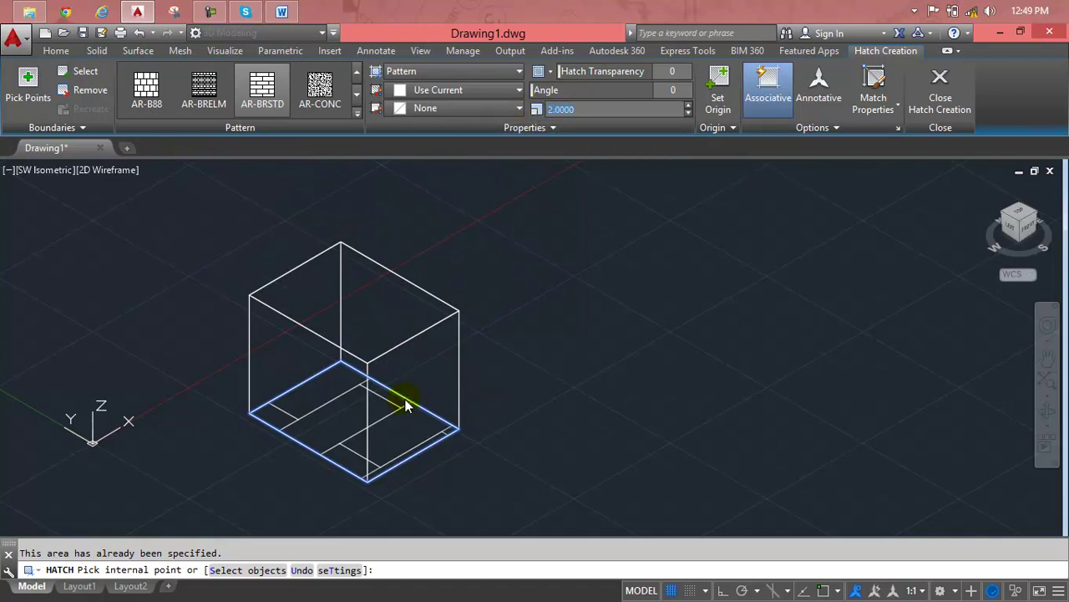
text(1)
key(Return)
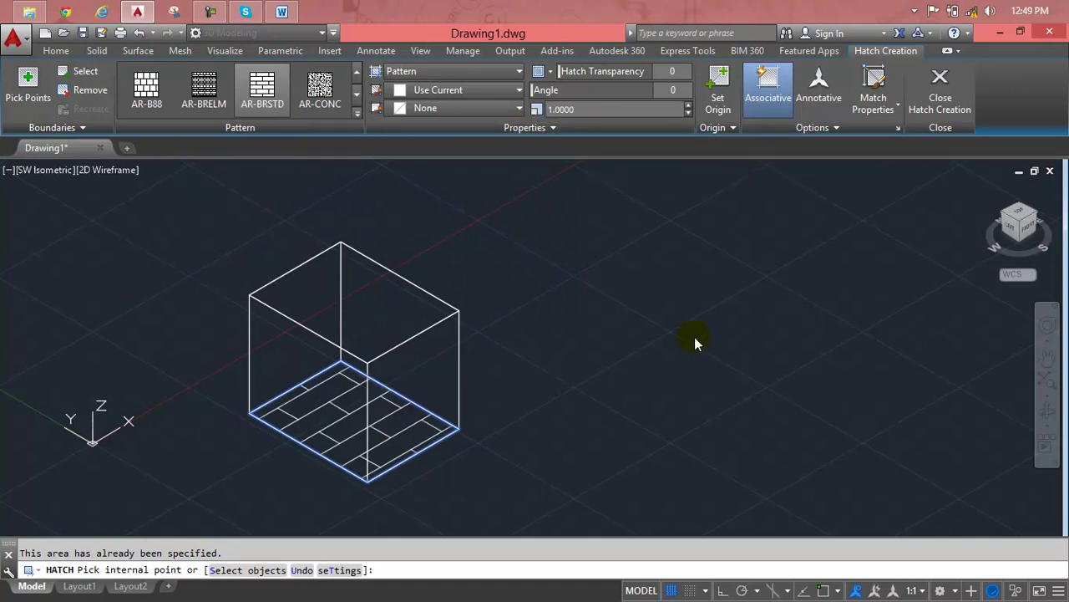
click(533, 111)
text(0.5000)
key(Return)
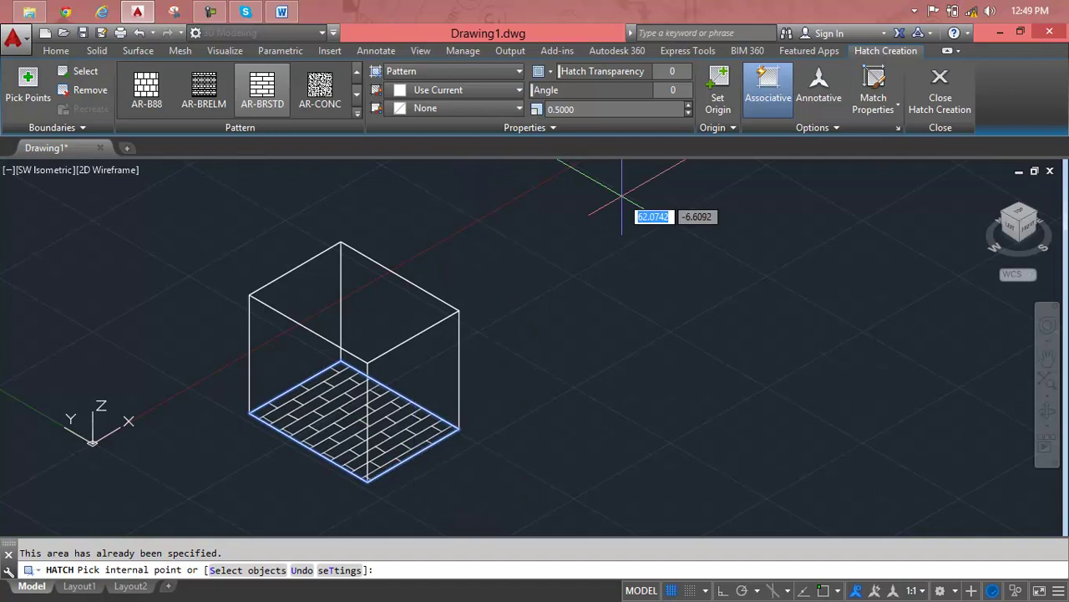
key(Return)
scroll(395, 452, up, 2)
scroll(395, 452, up, 2)
scroll(351, 282, down, 2)
scroll(383, 372, down, 3)
middle_drag(383, 374, 384, 337)
click(387, 359)
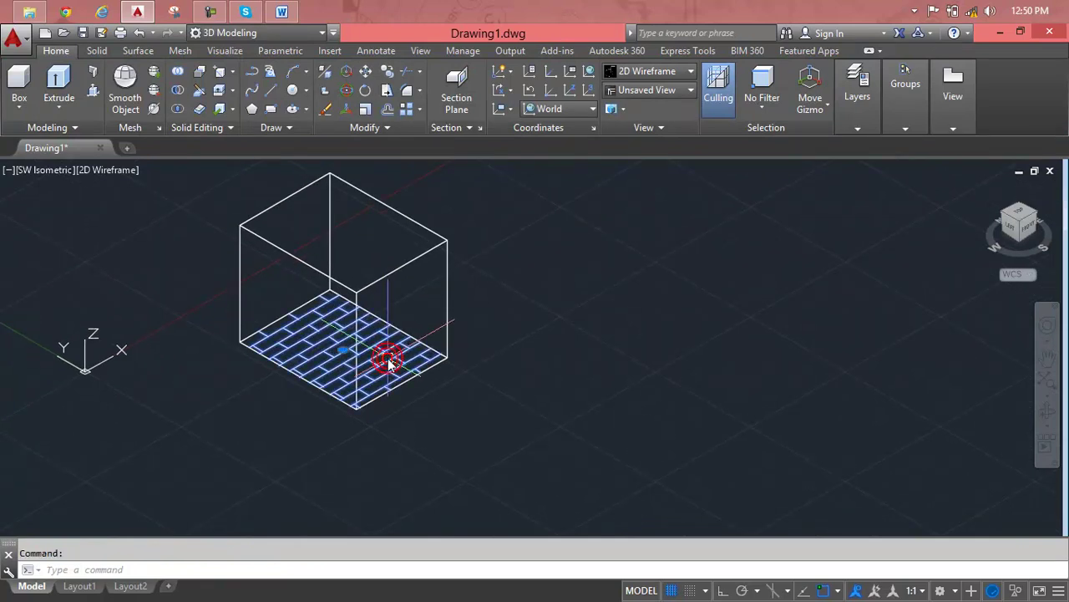
text(CP)
key(Return)
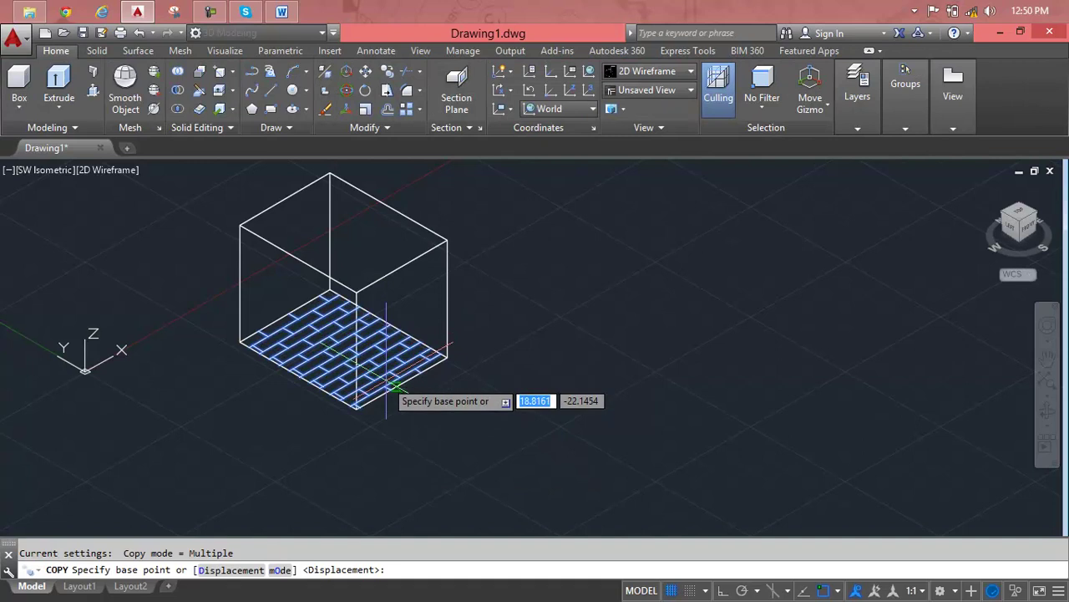
scroll(349, 406, up, 4)
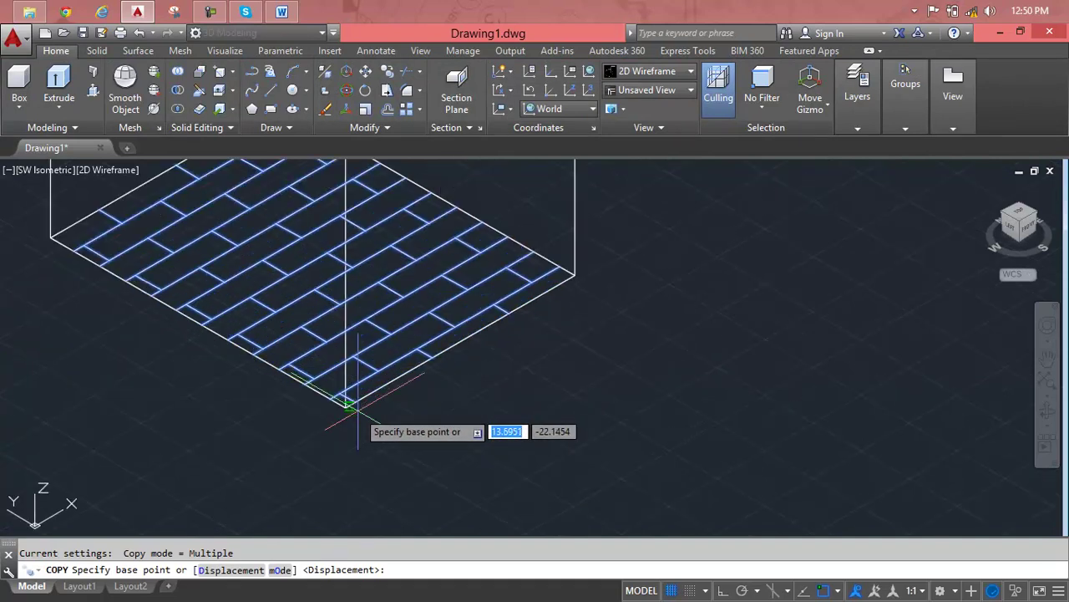
click(345, 407)
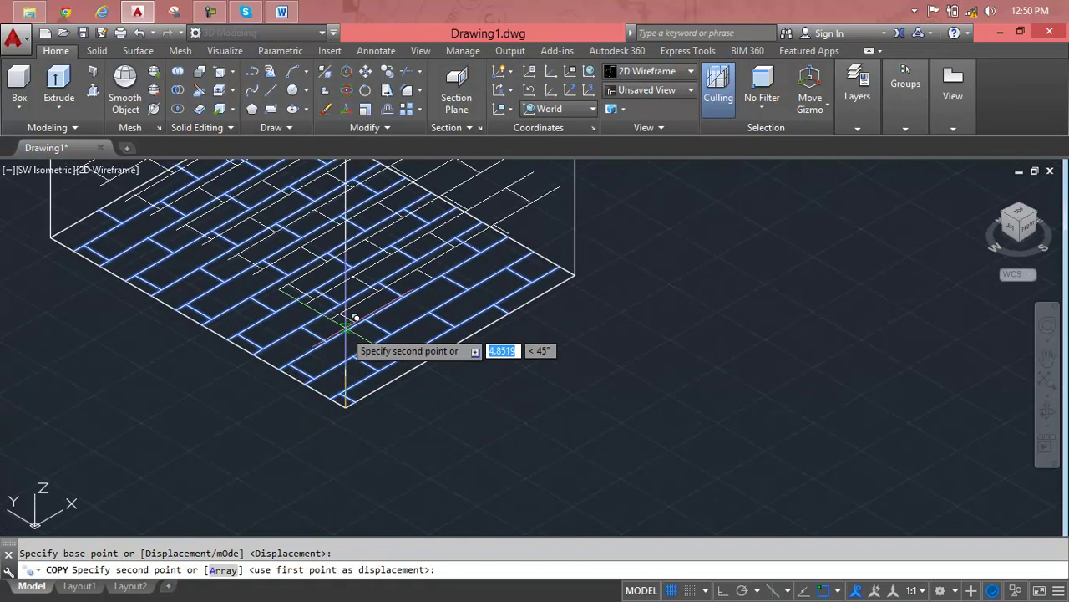
middle_drag(360, 289, 346, 454)
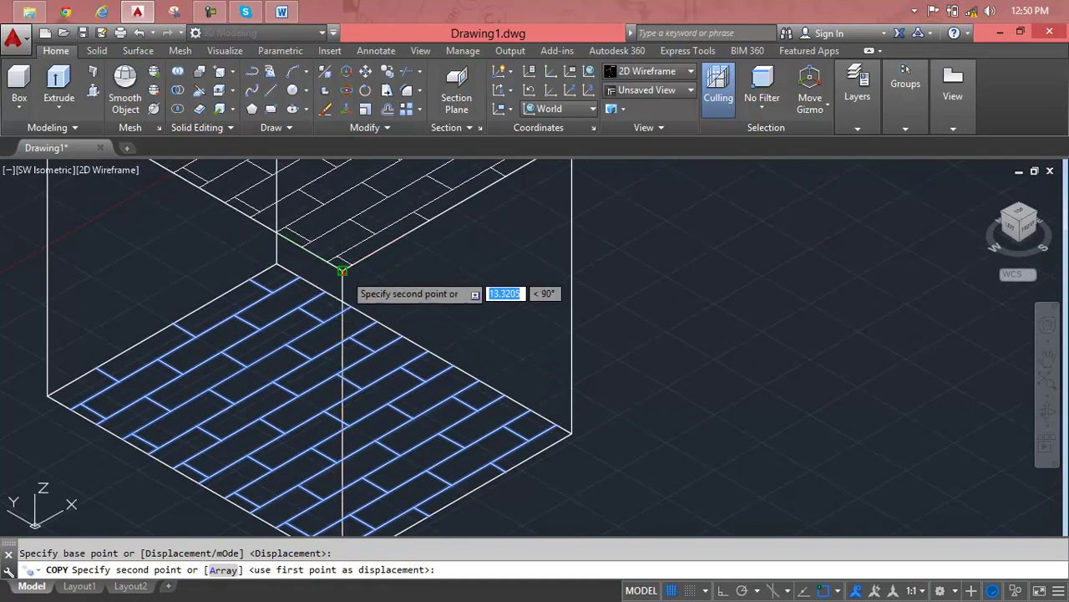
click(344, 272)
key(Escape)
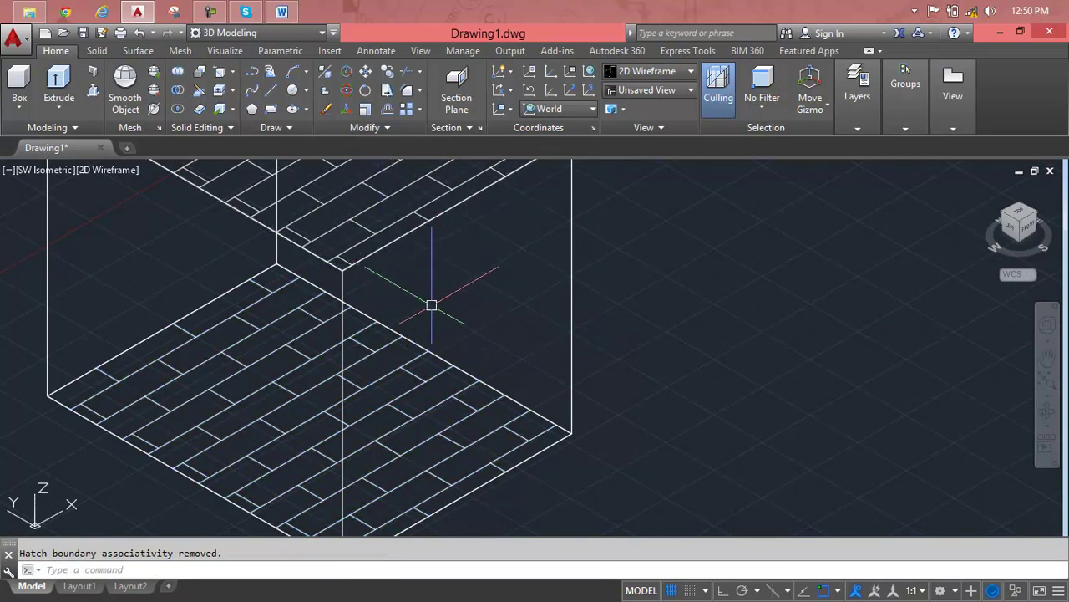
scroll(434, 315, down, 5)
middle_drag(435, 315, 359, 344)
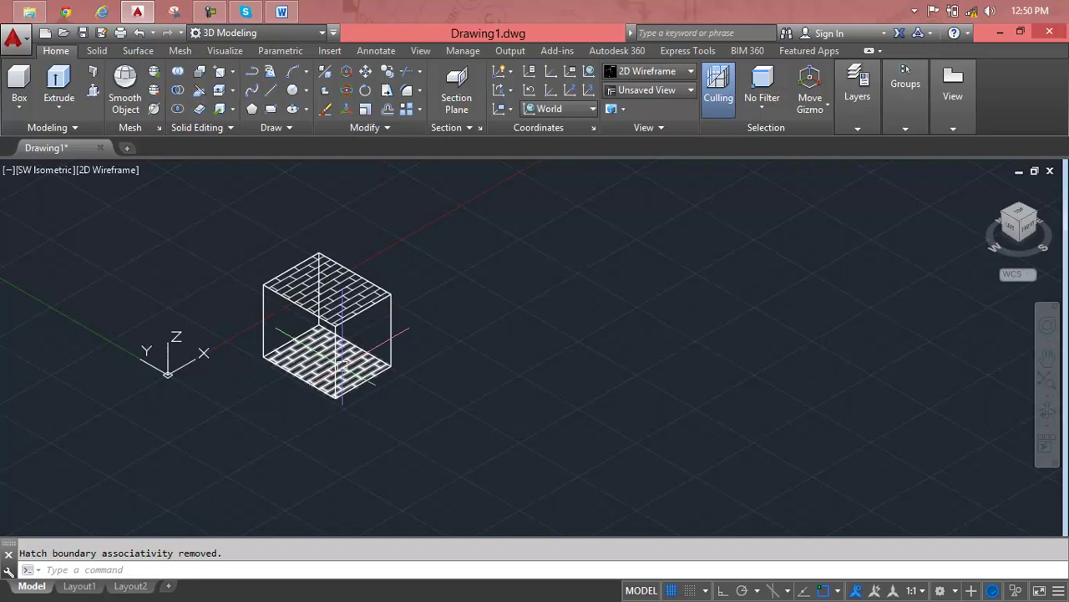
click(351, 363)
key(Delete)
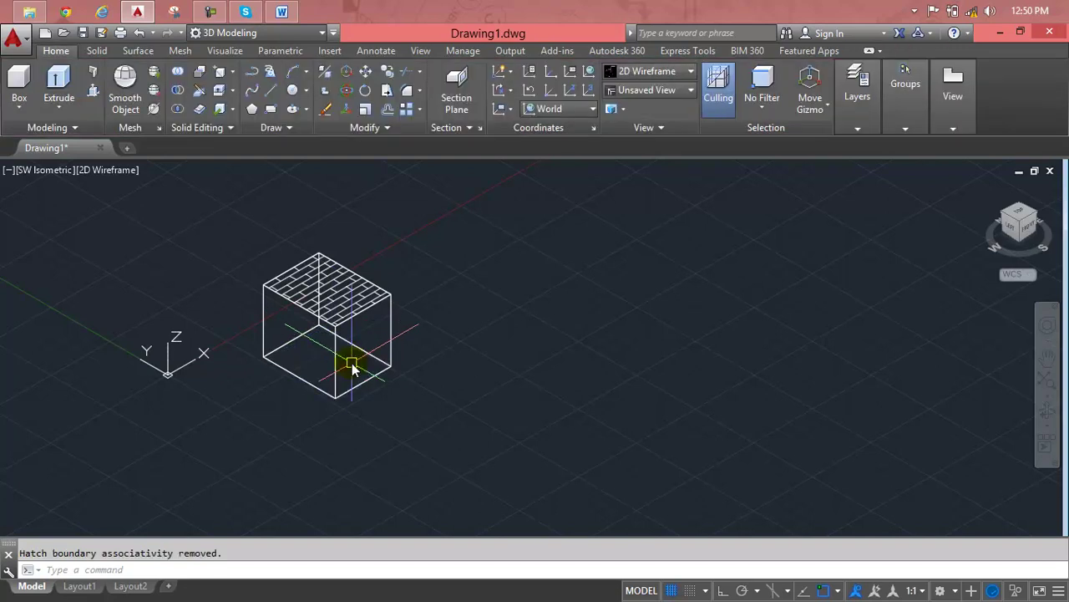
key(ctrl+z)
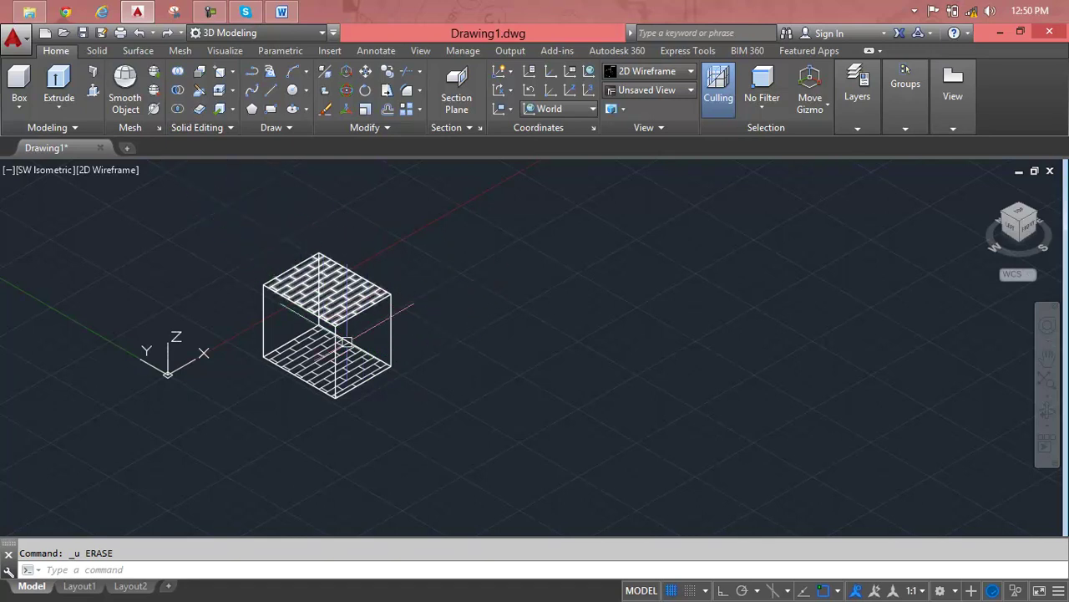
scroll(372, 349, up, 2)
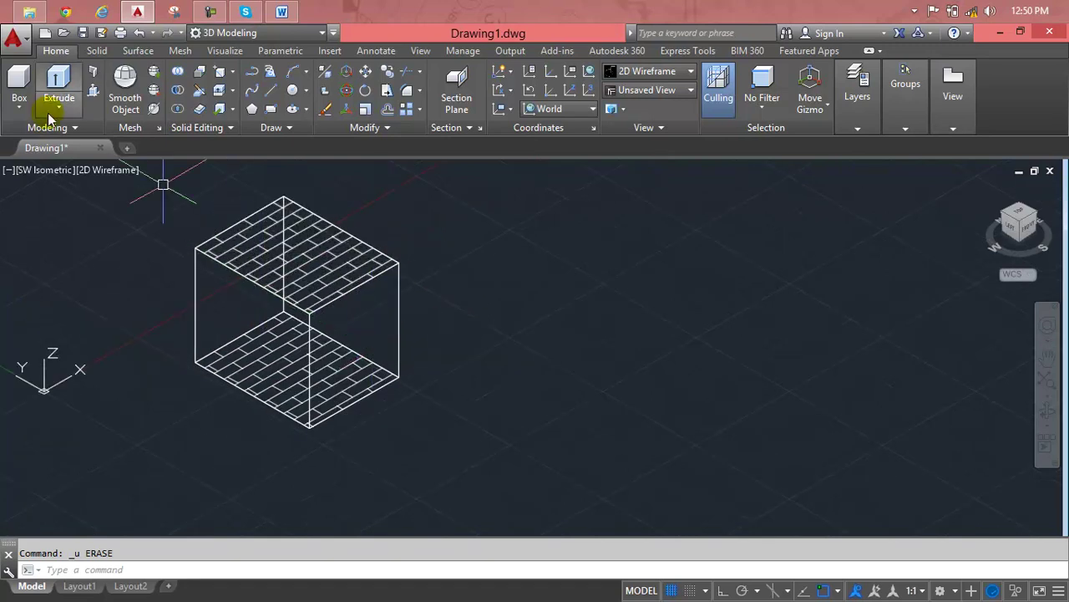
- Switch the viewport to the Left view of the box
click(63, 170)
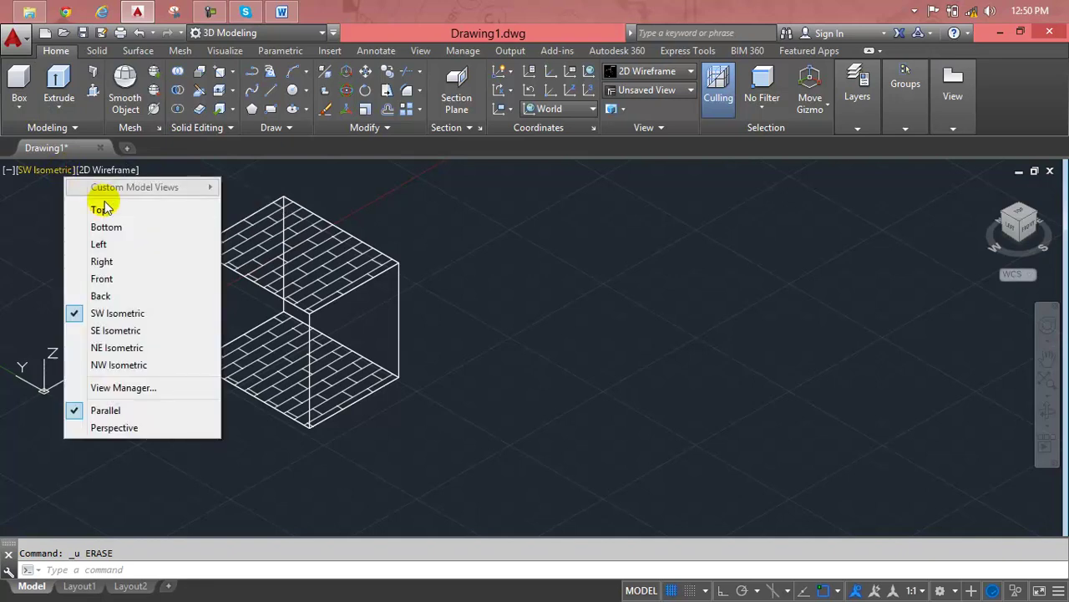
click(119, 247)
scroll(427, 262, down, 2)
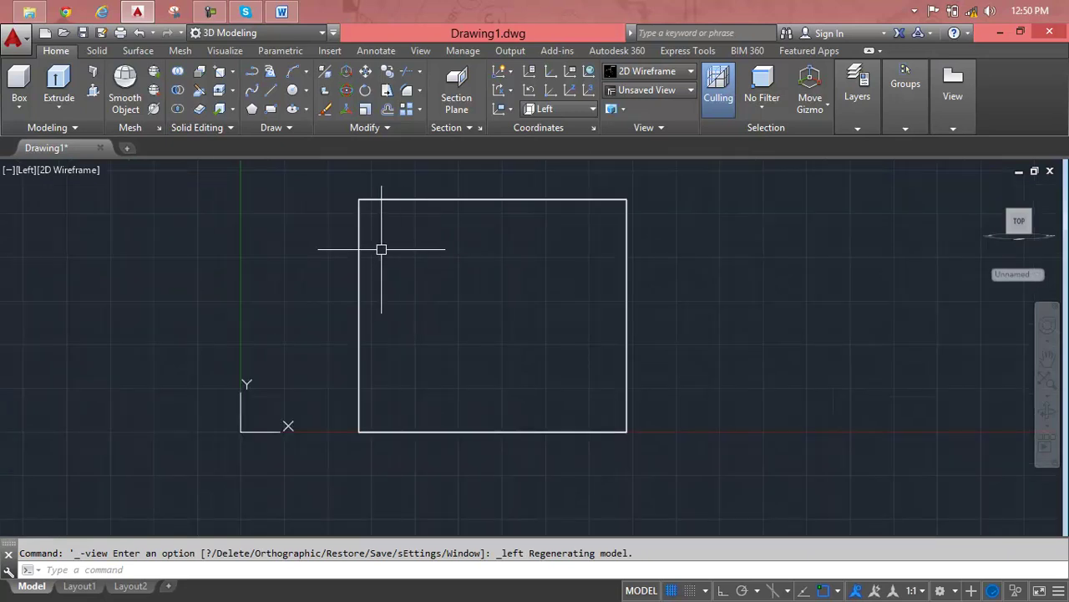
text(h)
- Hatch the square face with the GRAVEL pattern
key(Return)
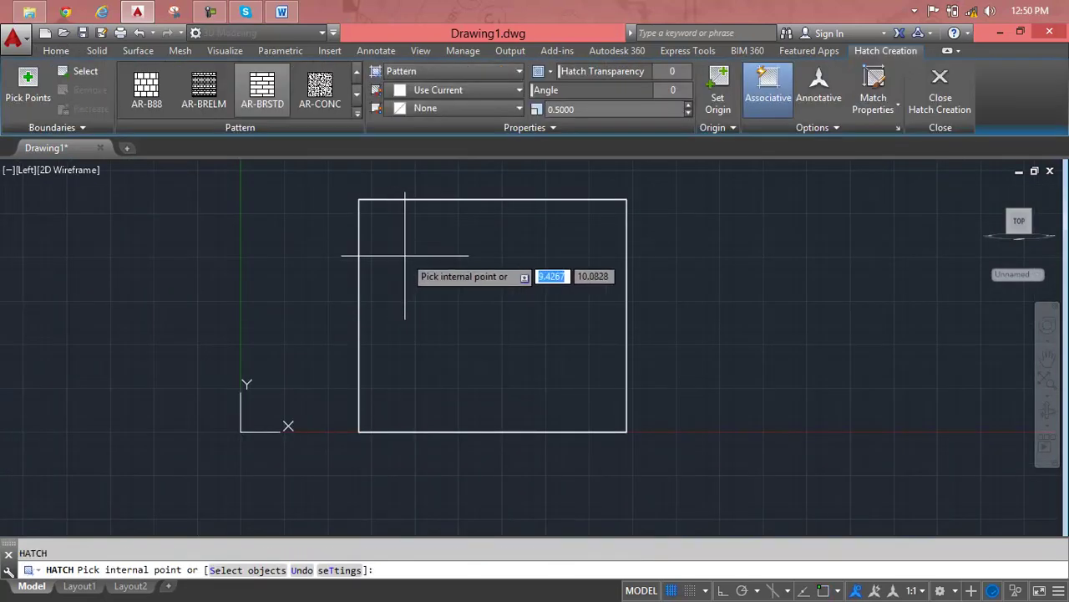
click(357, 112)
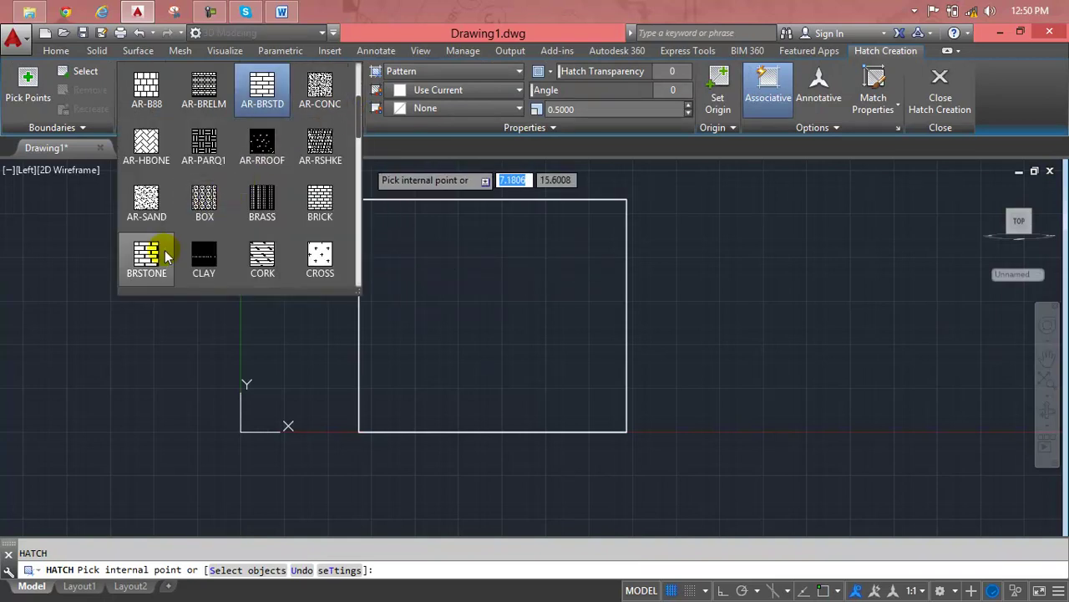
scroll(162, 249, down, 1)
scroll(167, 211, down, 2)
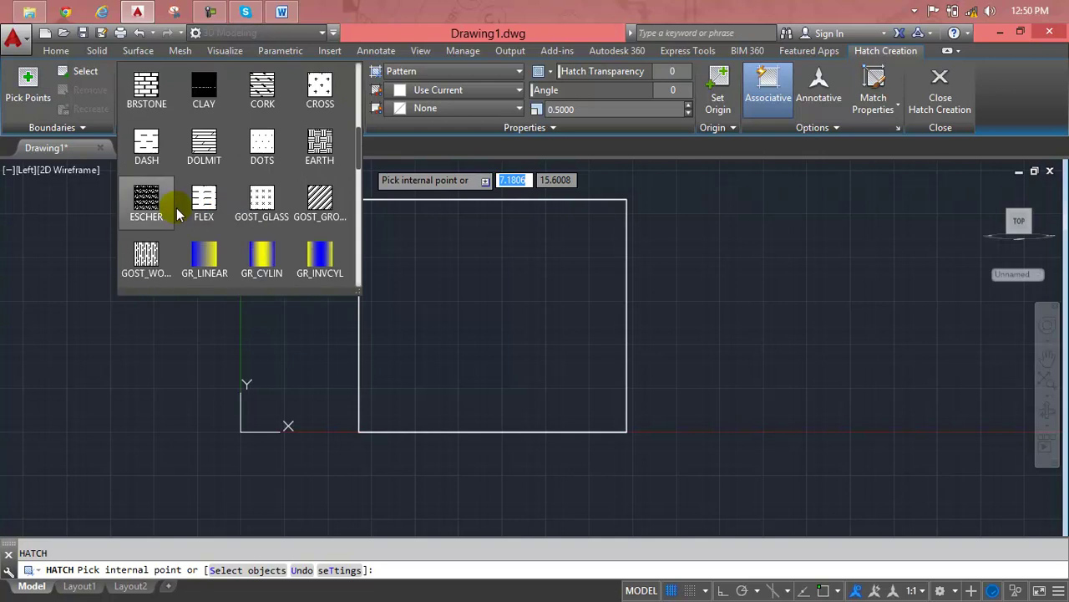
scroll(204, 209, down, 2)
scroll(209, 213, down, 2)
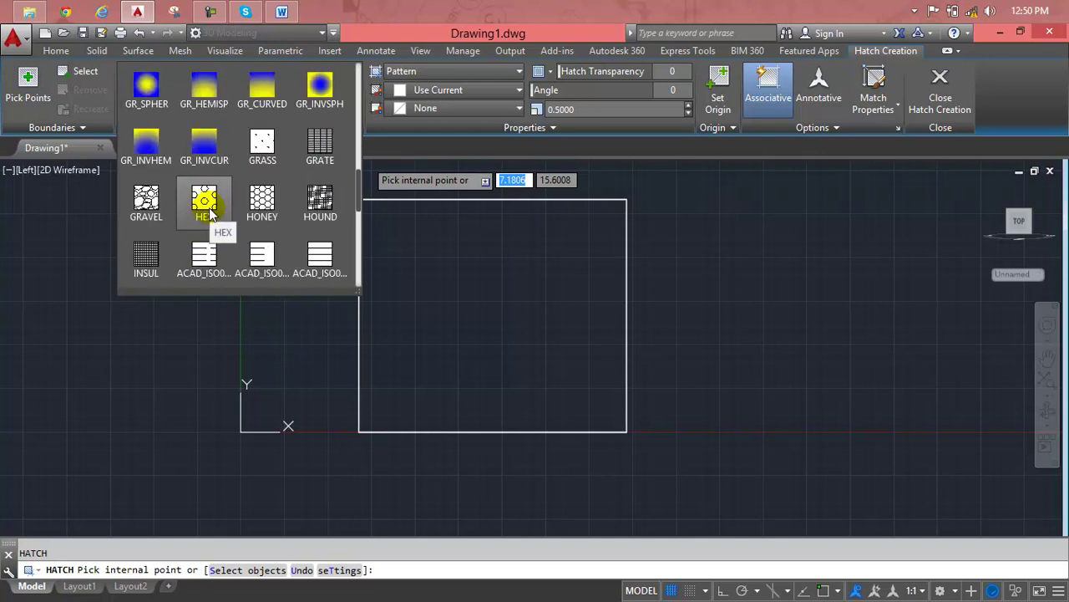
click(147, 202)
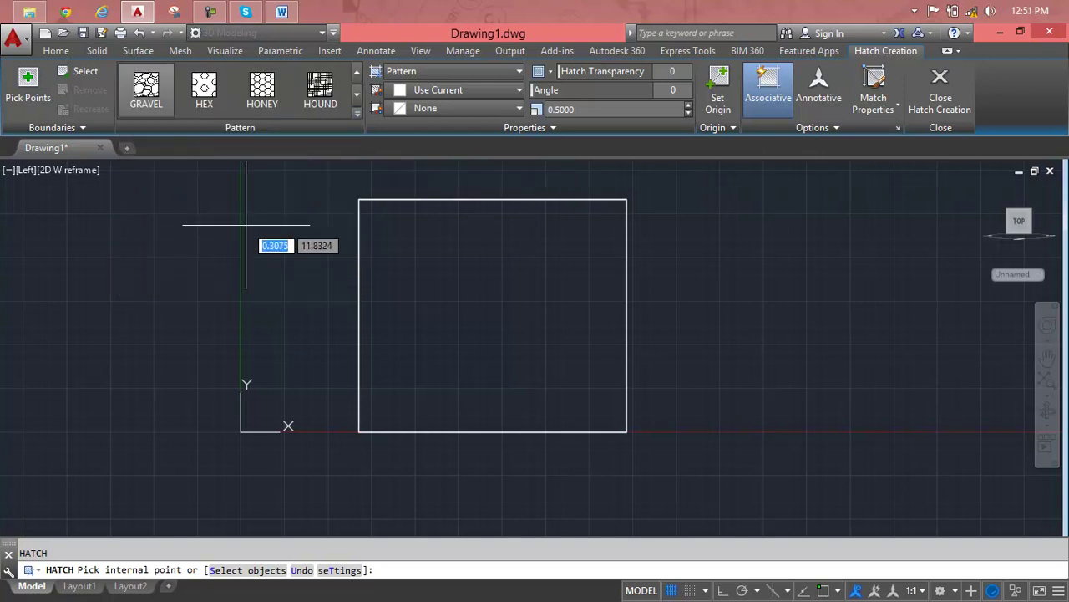
click(493, 298)
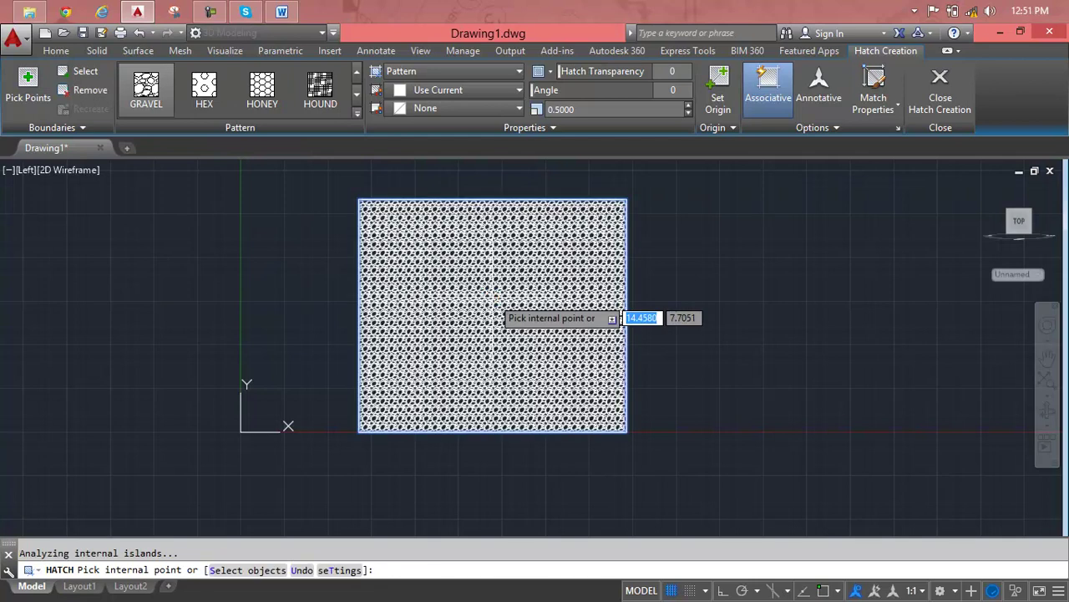
- Set the gravel hatch scale to 1, then to 2
scroll(548, 261, up, 4)
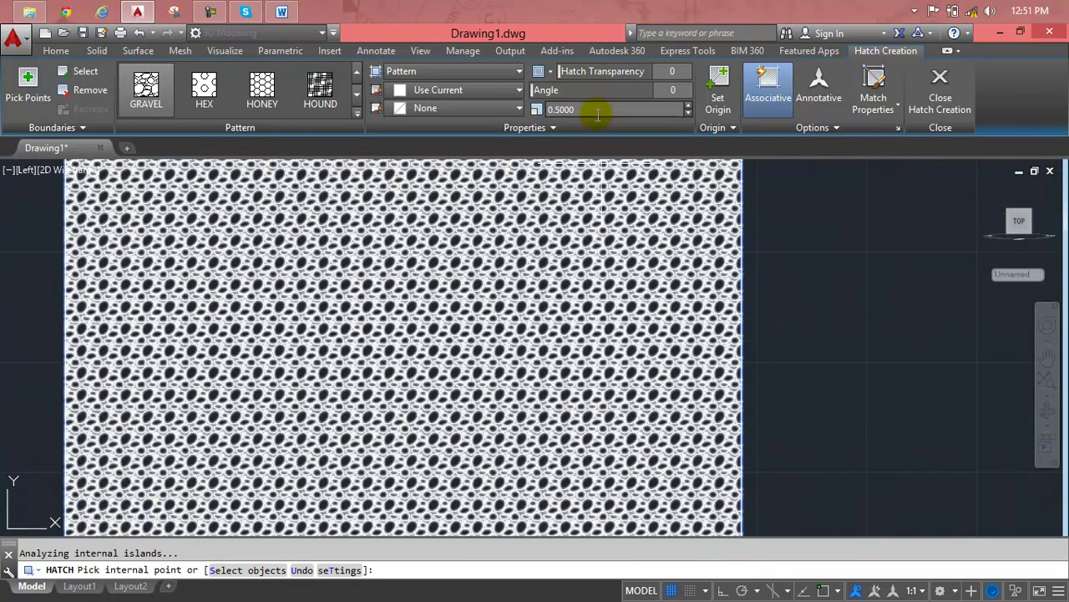
text(1)
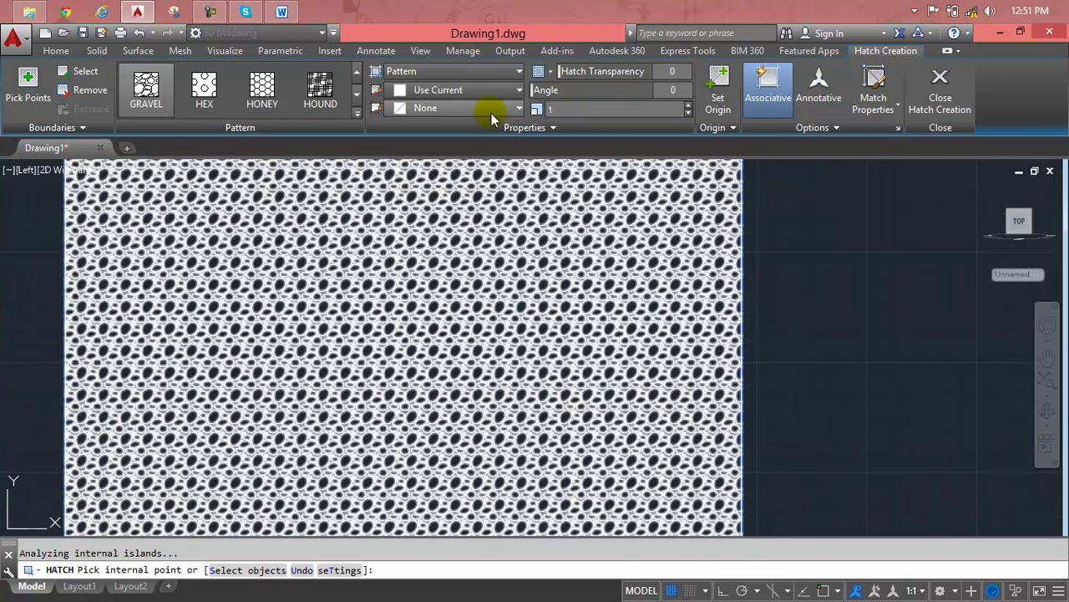
key(Return)
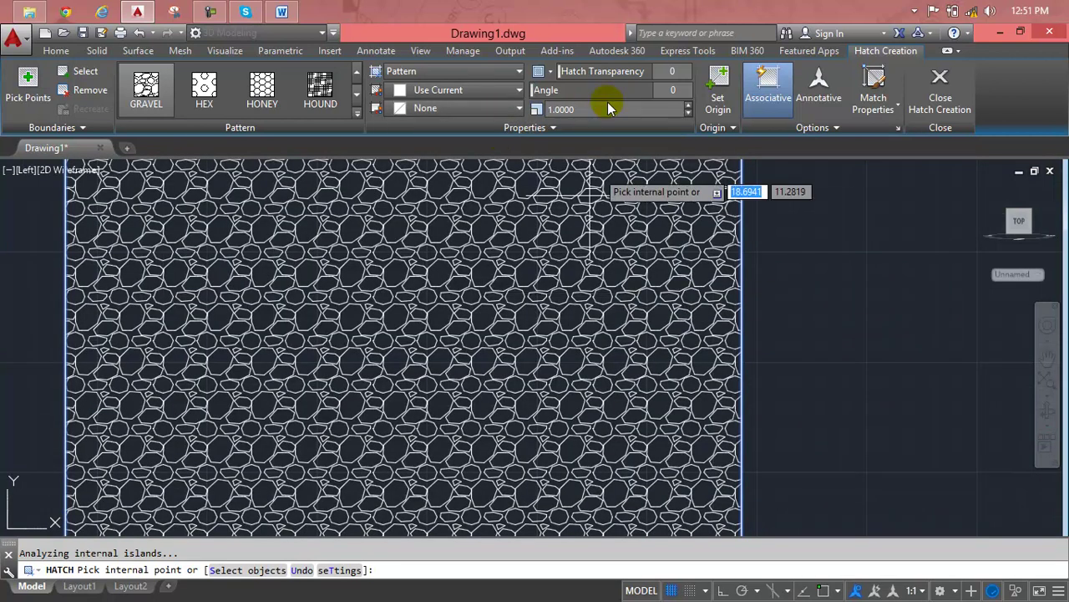
double_click(597, 109)
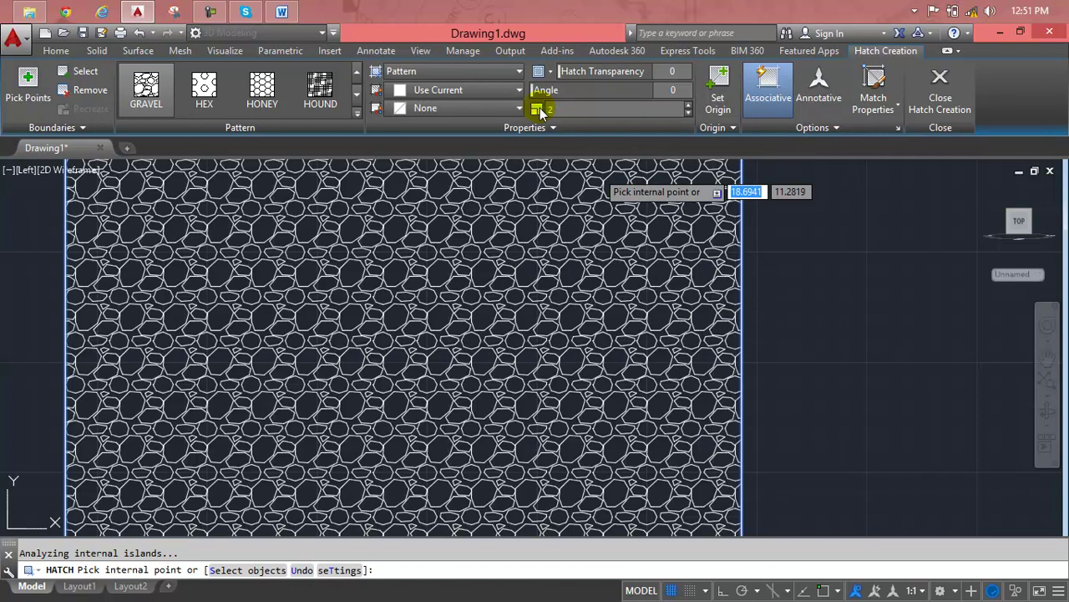
key(Return)
scroll(609, 254, down, 2)
scroll(649, 285, down, 4)
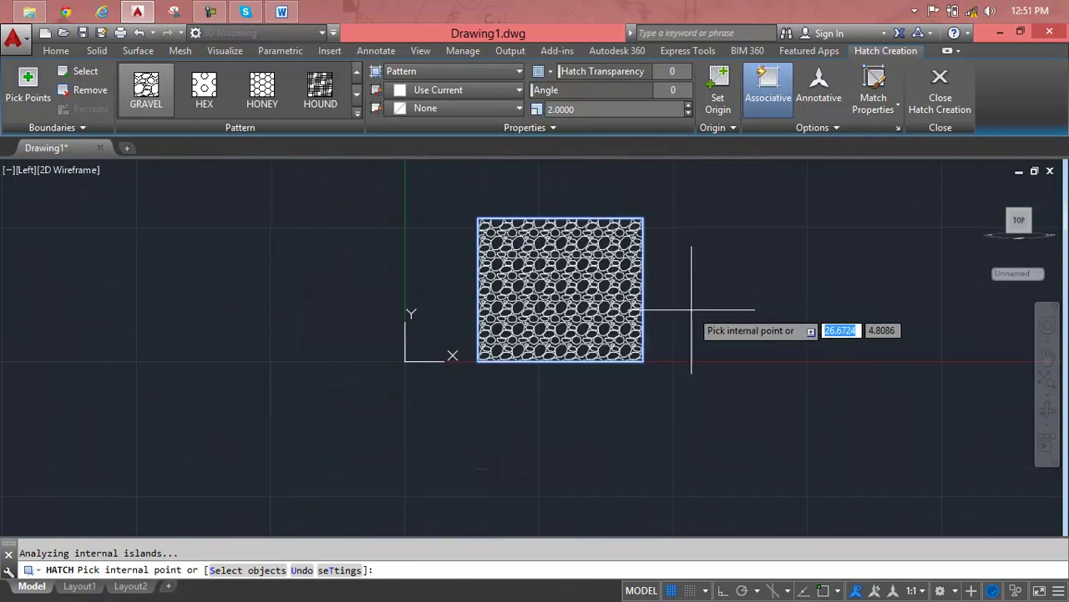
- End the gravel hatch, switch to the Top view, then return to the Home isometric view
key(Escape)
click(25, 170)
click(67, 209)
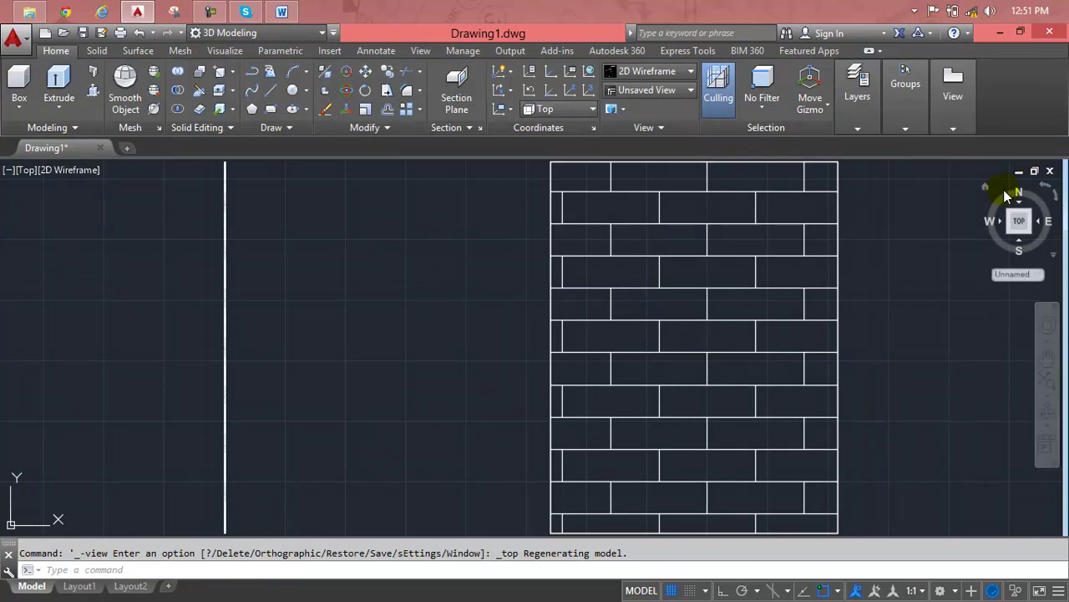
click(987, 187)
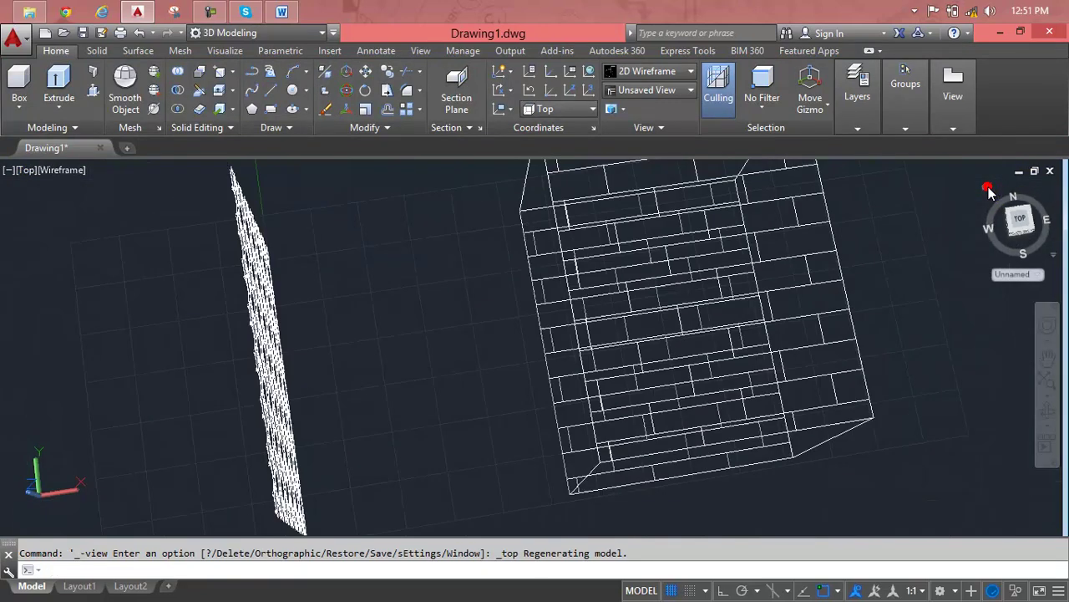
mouse_move(539, 377)
middle_down()
mouse_move(522, 343)
mouse_move(456, 346)
middle_up()
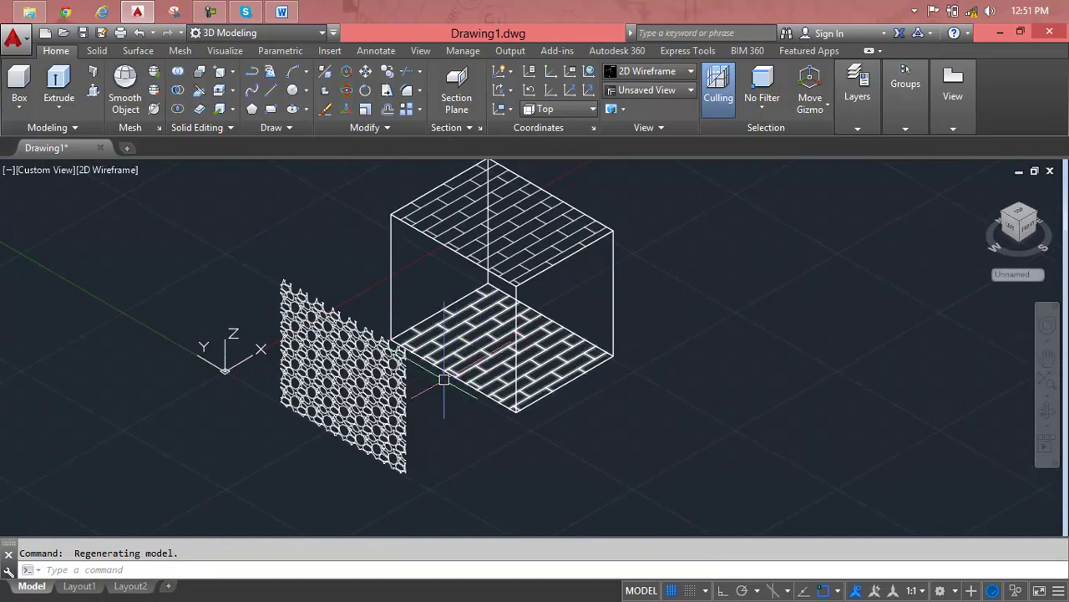
scroll(398, 401, up, 2)
scroll(397, 401, up, 2)
- Recreate the gravel hatch's boundary as a region and reassociate the hatch with it
click(397, 402)
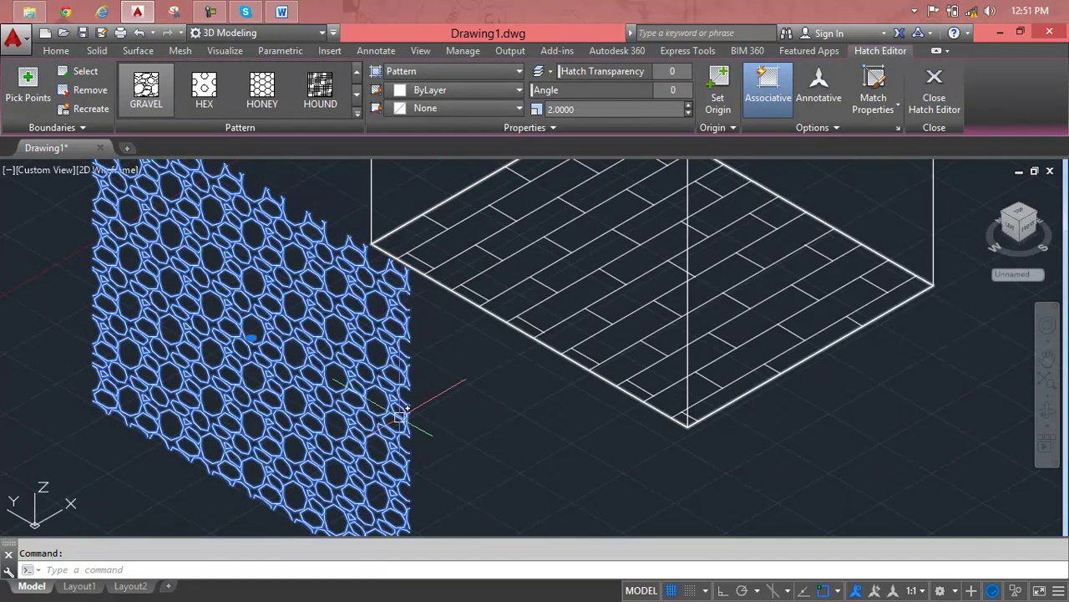
scroll(259, 444, down, 2)
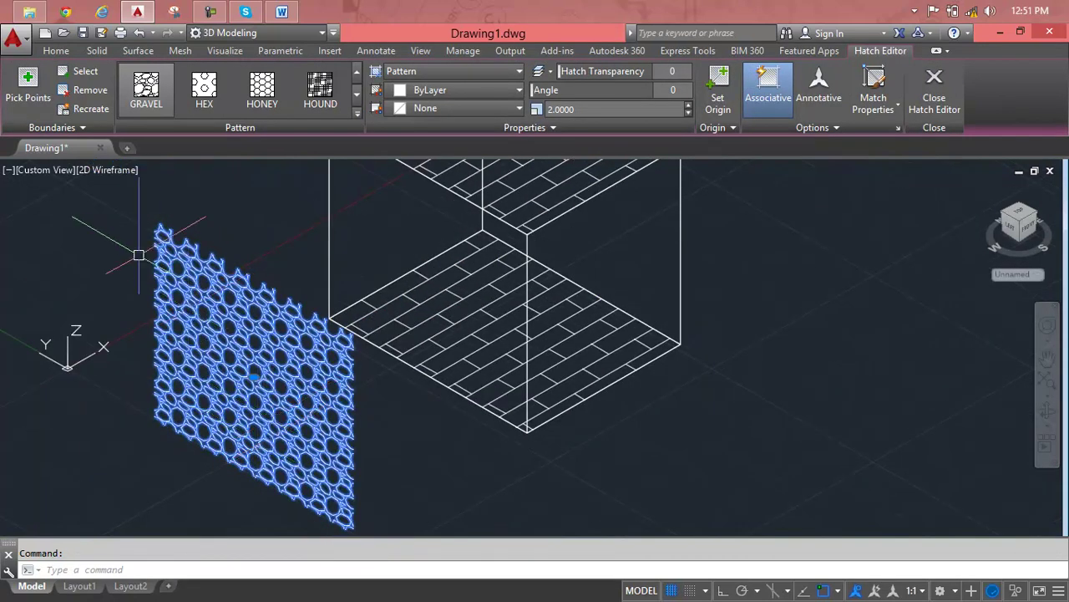
click(91, 111)
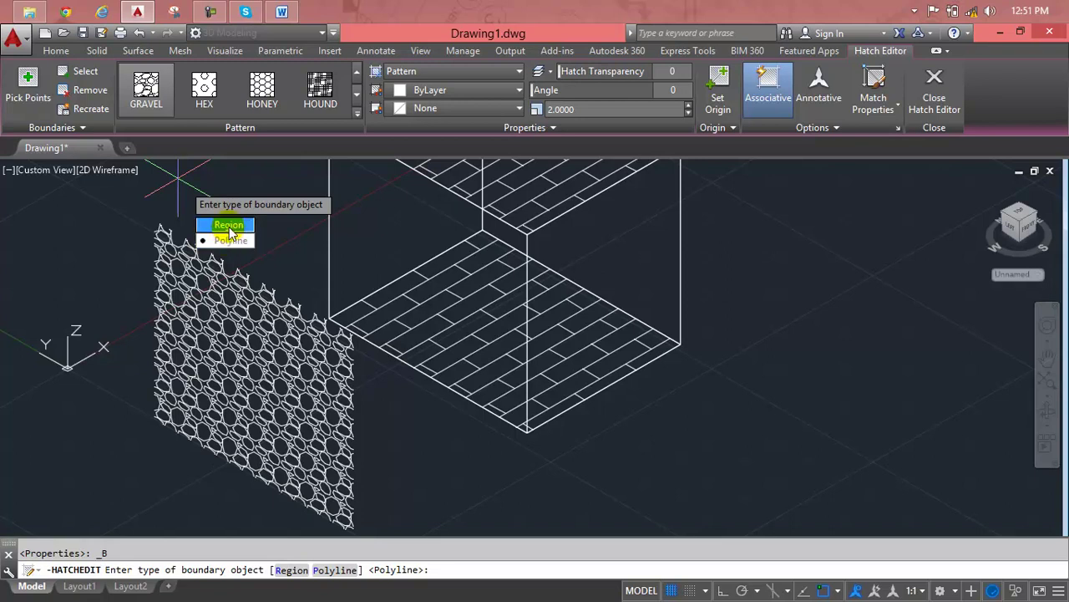
click(228, 225)
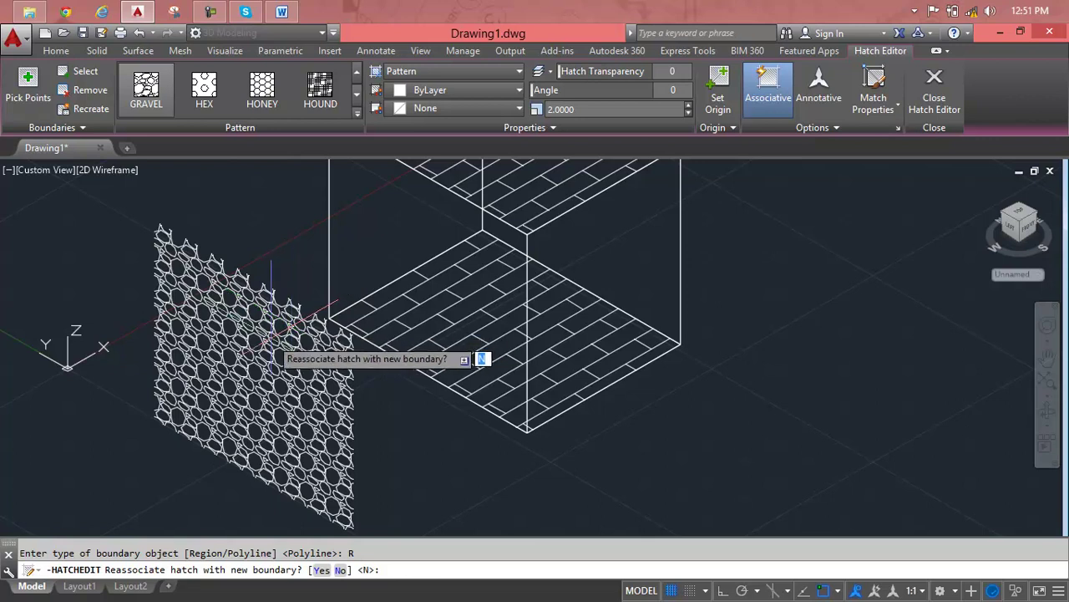
key(Return)
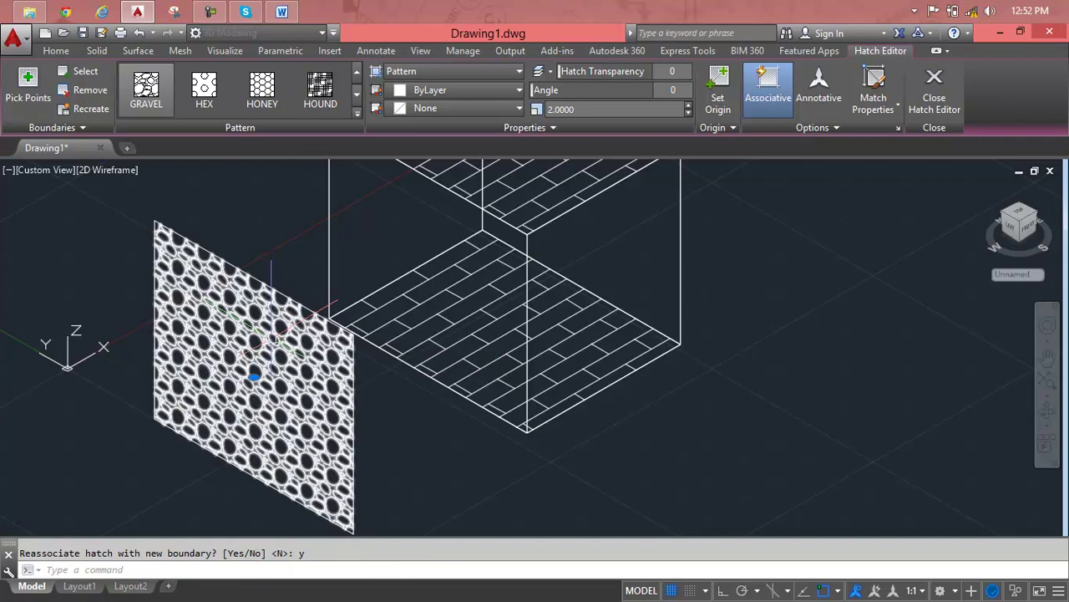
- Undo the region boundary recreation with Ctrl+Z
middle_drag(307, 374, 231, 242)
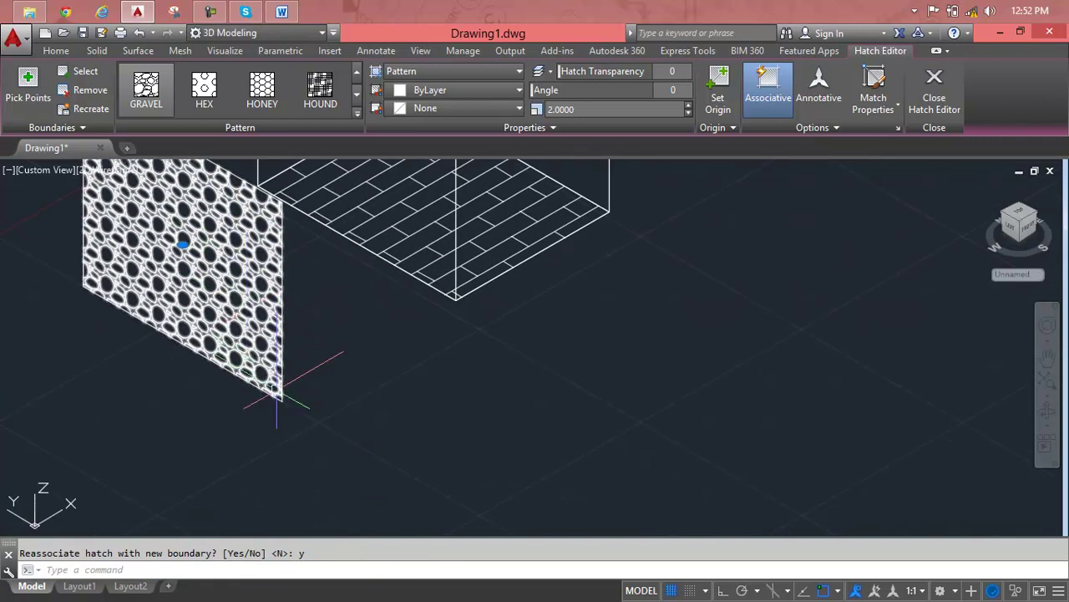
scroll(277, 402, up, 5)
scroll(277, 401, up, 2)
scroll(277, 401, down, 2)
scroll(277, 401, down, 3)
scroll(276, 401, down, 4)
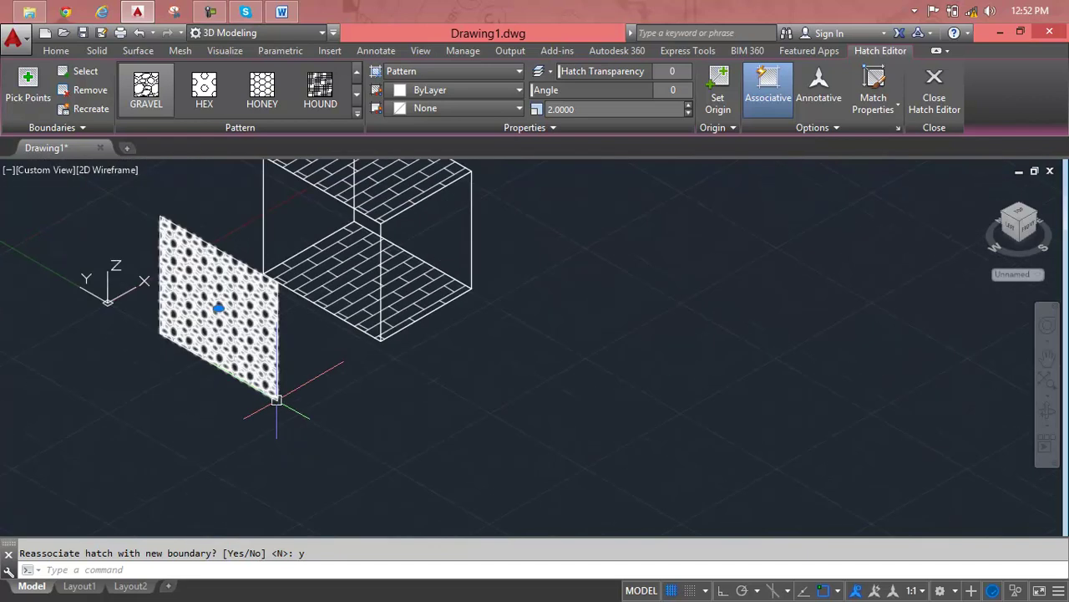
key(ctrl+z)
key(ctrl+z)
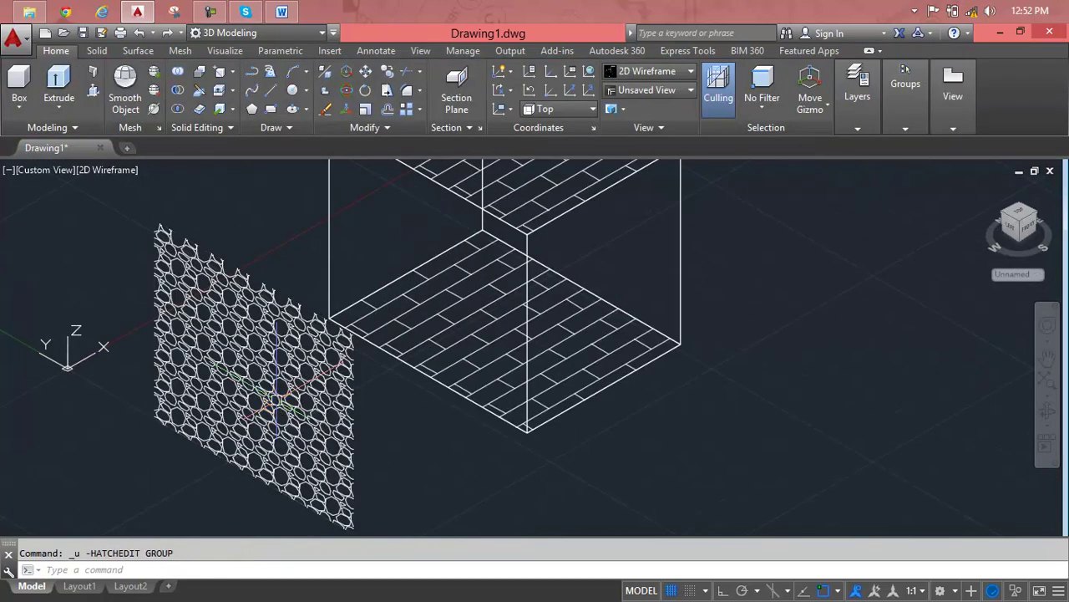
key(Escape)
click(244, 299)
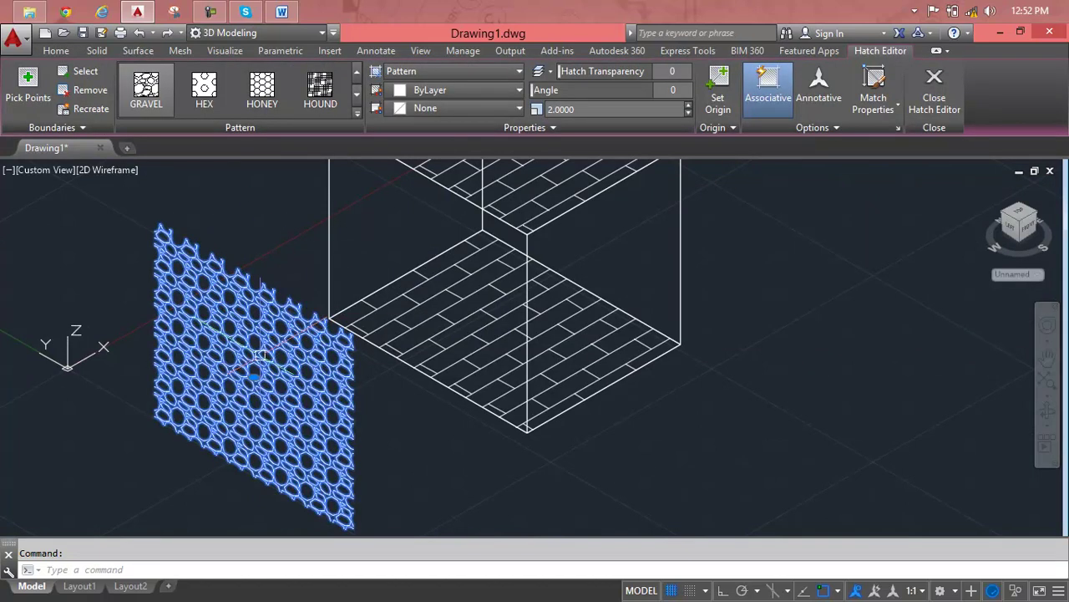
middle_drag(324, 338, 328, 226)
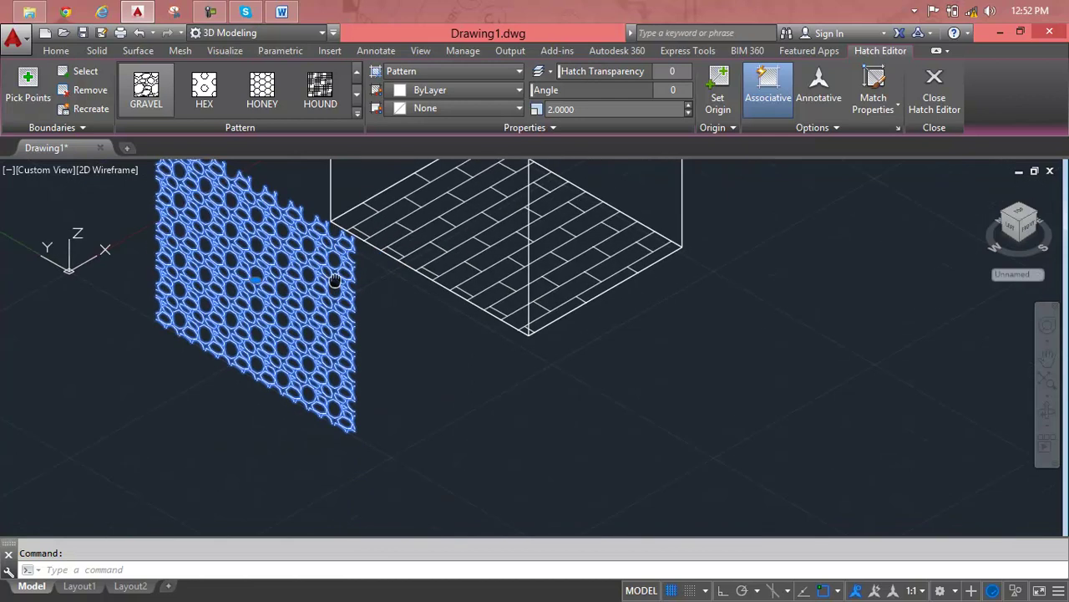
key(Escape)
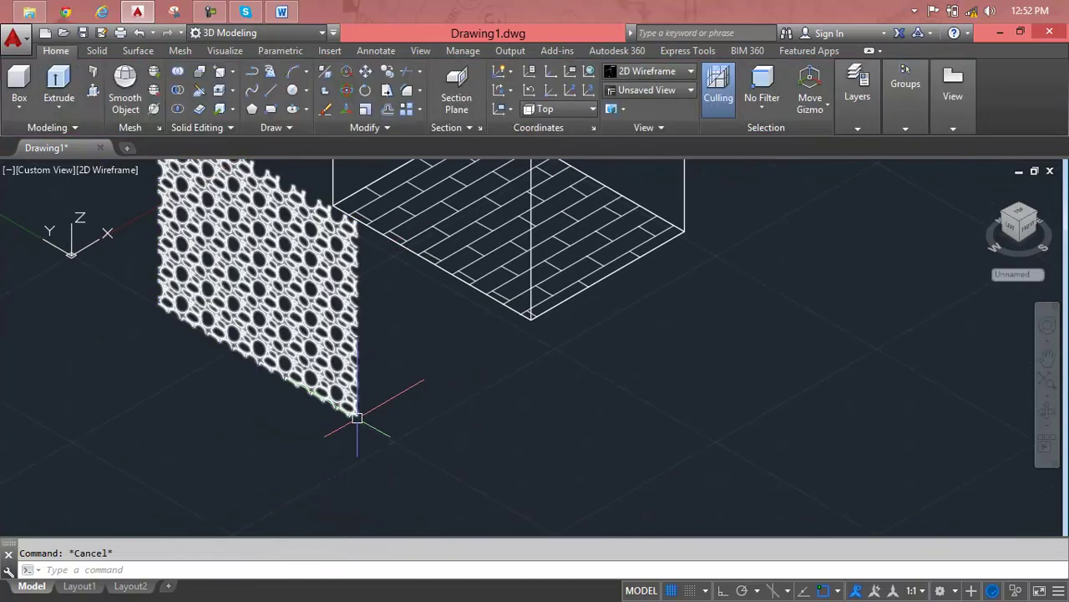
scroll(355, 418, up, 2)
key(Return)
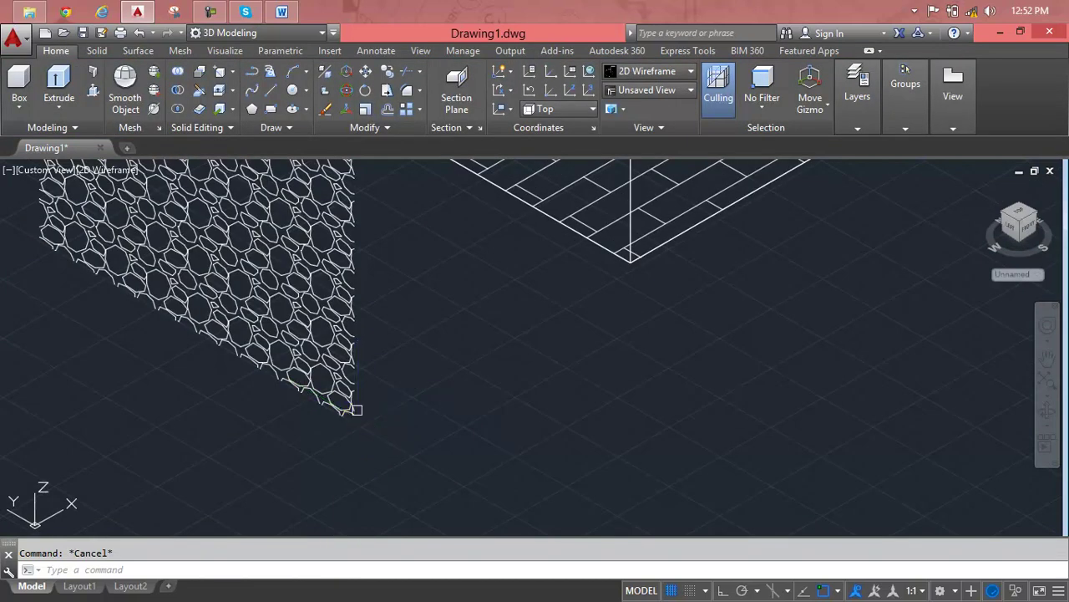
click(355, 415)
key(Return)
click(357, 413)
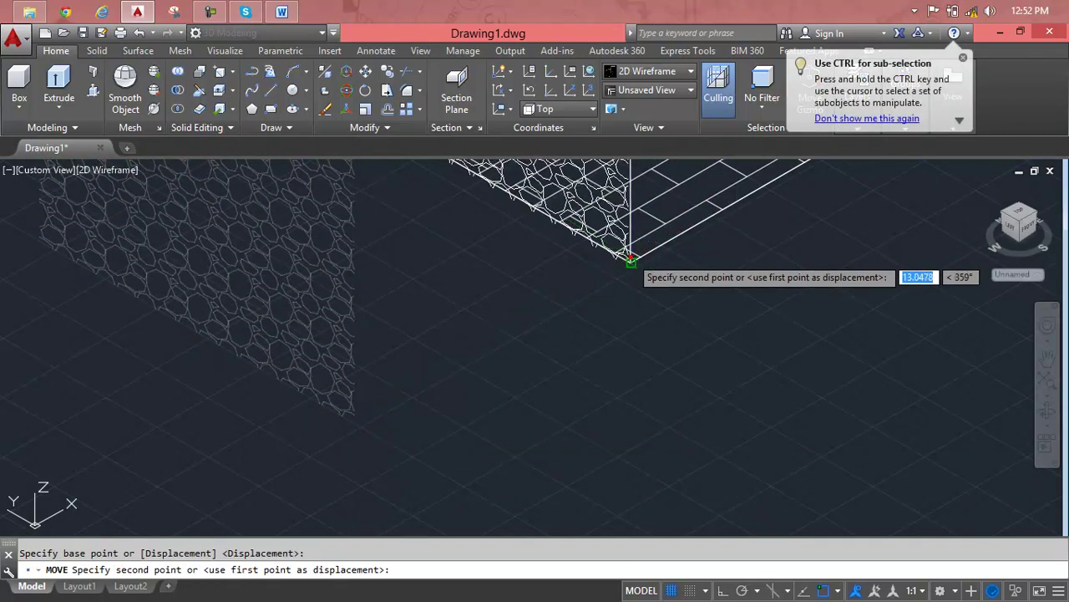
click(627, 257)
middle_drag(627, 262, 489, 452)
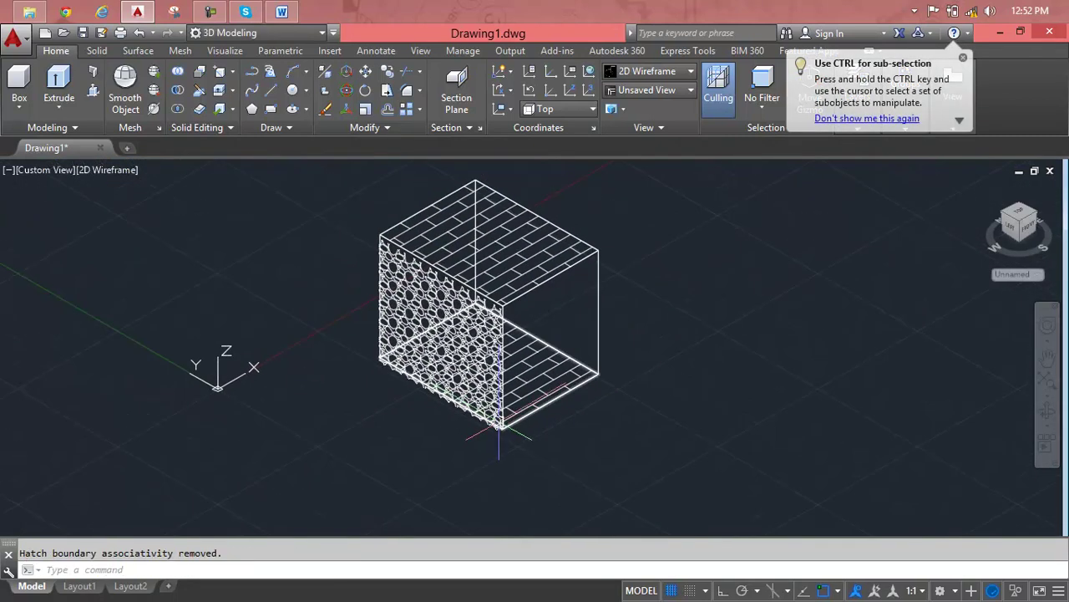
scroll(510, 282, up, 6)
scroll(510, 281, down, 3)
scroll(511, 282, down, 3)
scroll(511, 281, down, 3)
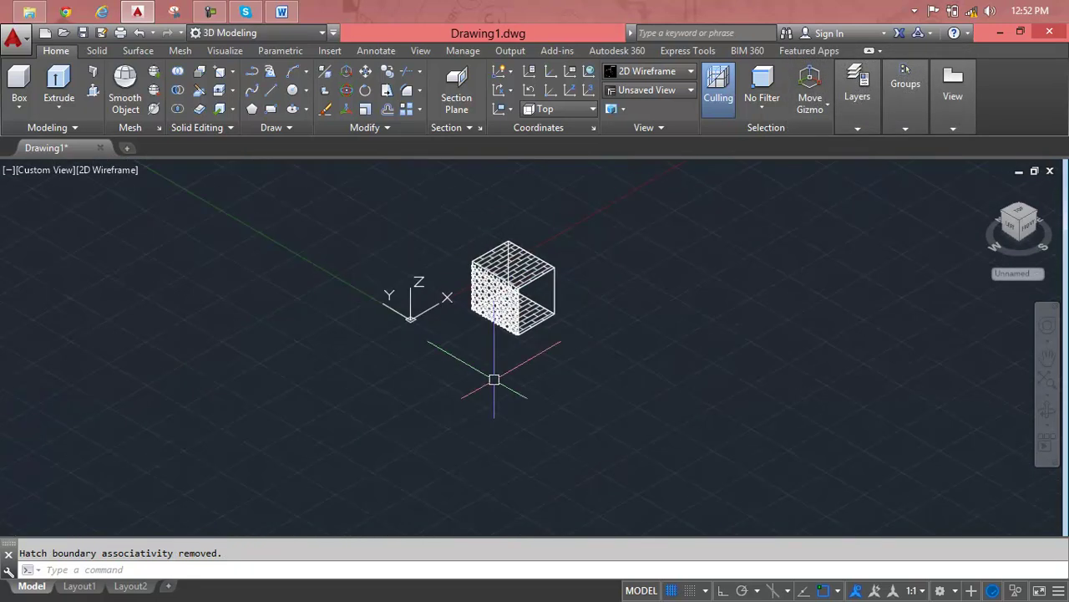
scroll(494, 380, up, 3)
scroll(531, 299, up, 2)
scroll(450, 331, down, 2)
scroll(451, 367, down, 2)
scroll(452, 370, down, 2)
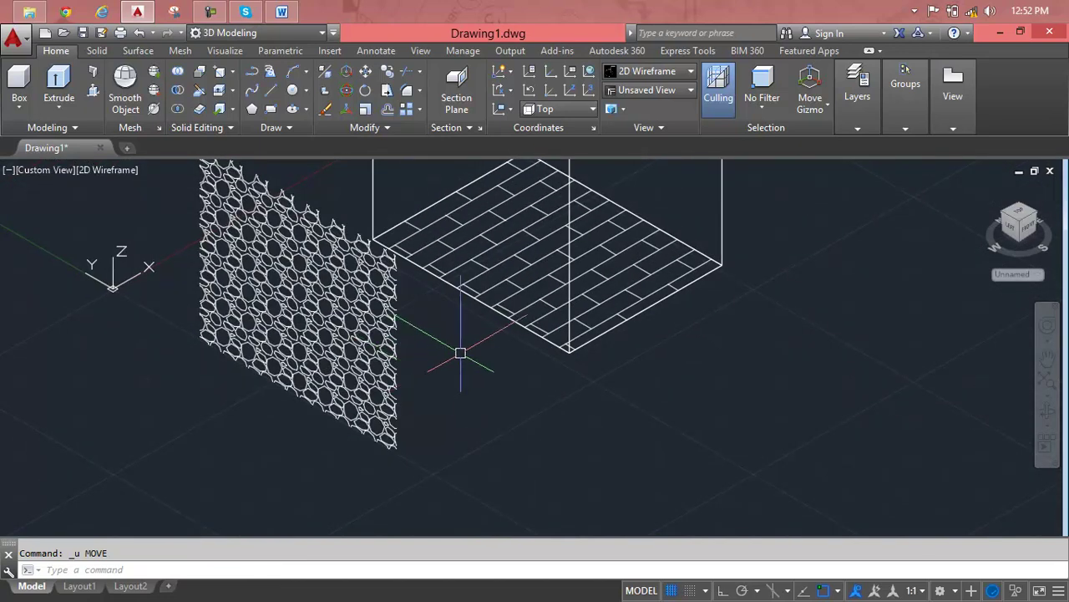
- Rebuild the gravel hatch's boundary as a polyline, answering Yes to reassociate
click(349, 261)
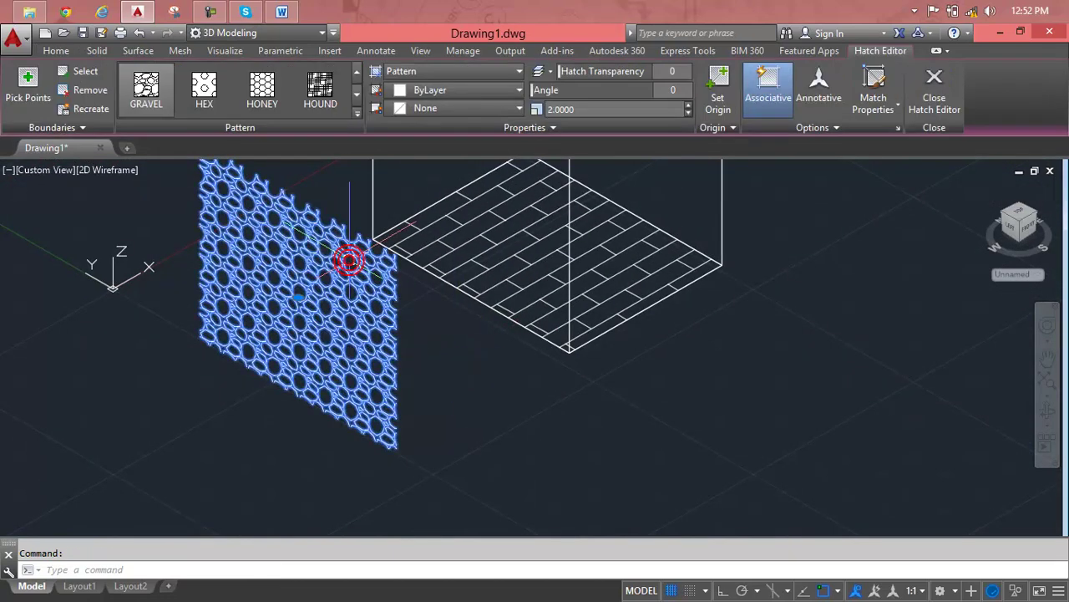
click(92, 113)
click(92, 113)
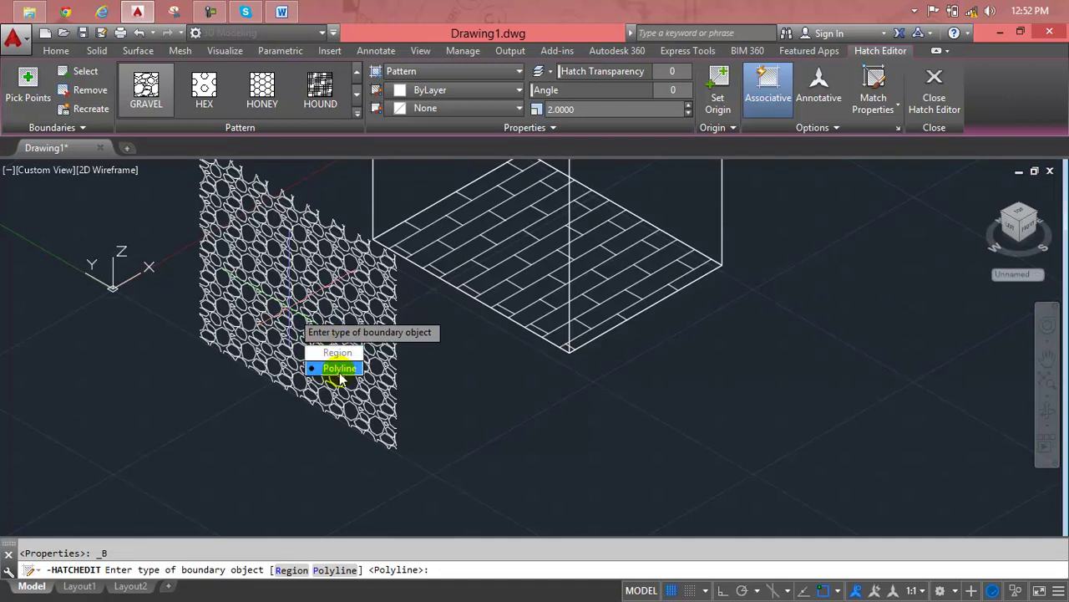
click(341, 370)
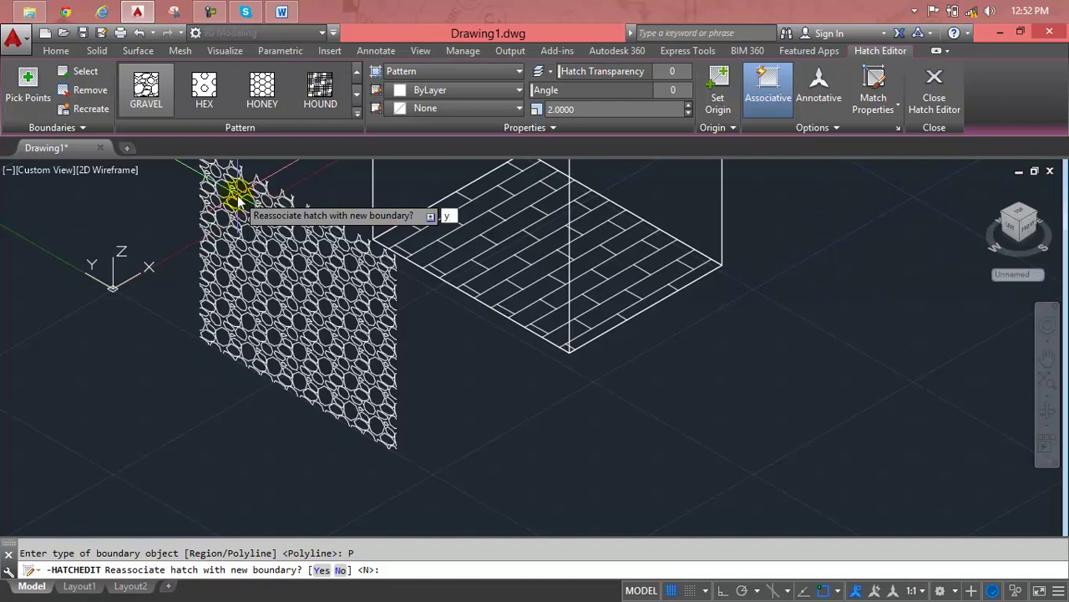
key(Return)
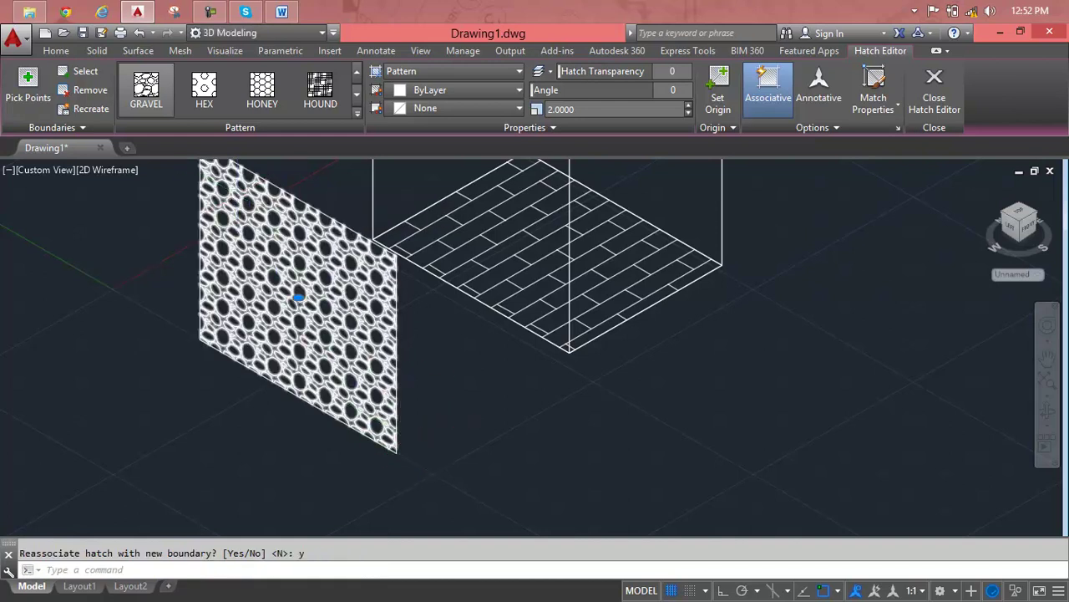
scroll(387, 451, up, 5)
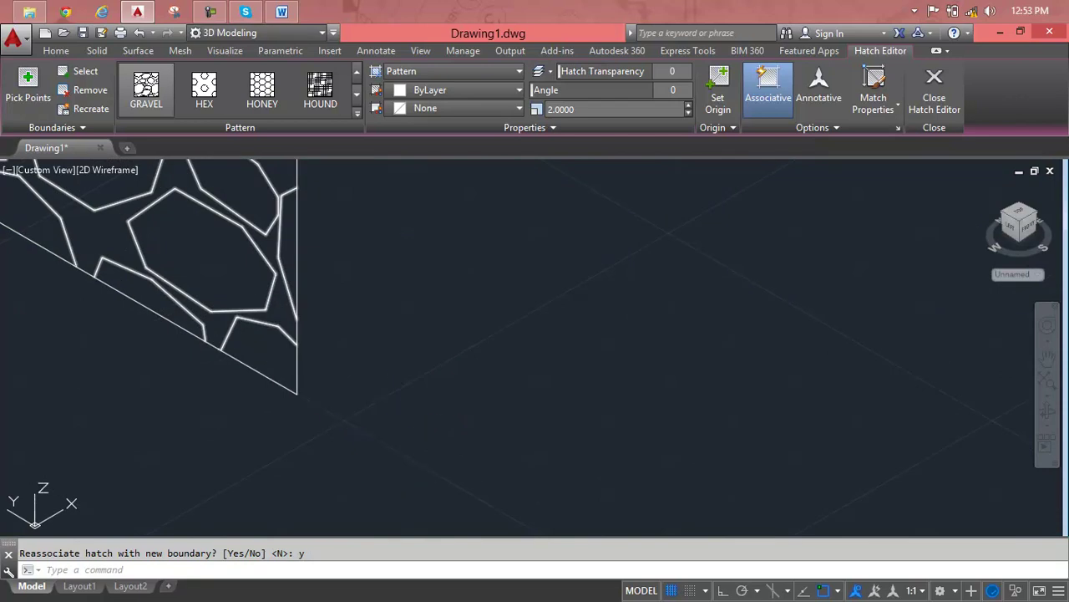
- Move the gravel hatch from its corner onto the box corner so it covers the side face
text(m)
key(Return)
click(298, 393)
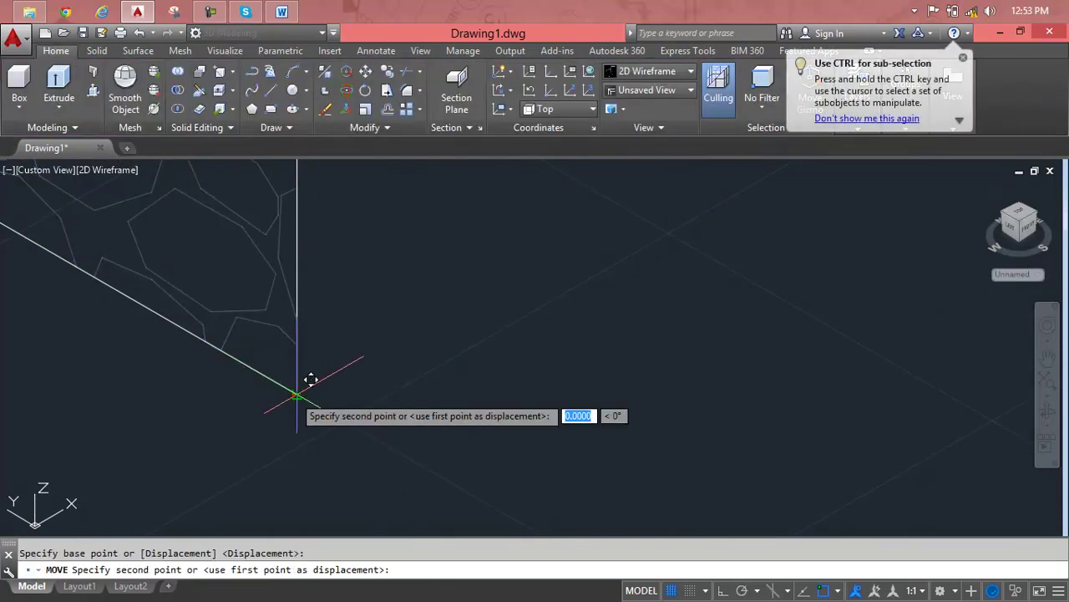
scroll(513, 375, down, 2)
middle_drag(549, 375, 327, 490)
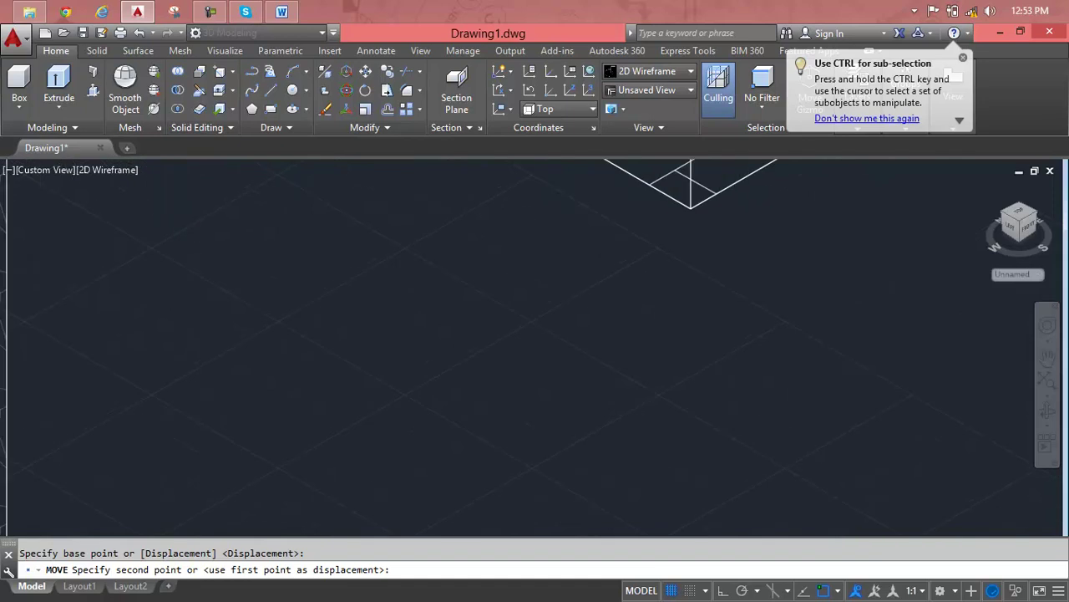
click(693, 205)
click(688, 258)
- Delete the leftover rectangular outline beside the box
middle_drag(695, 241, 658, 325)
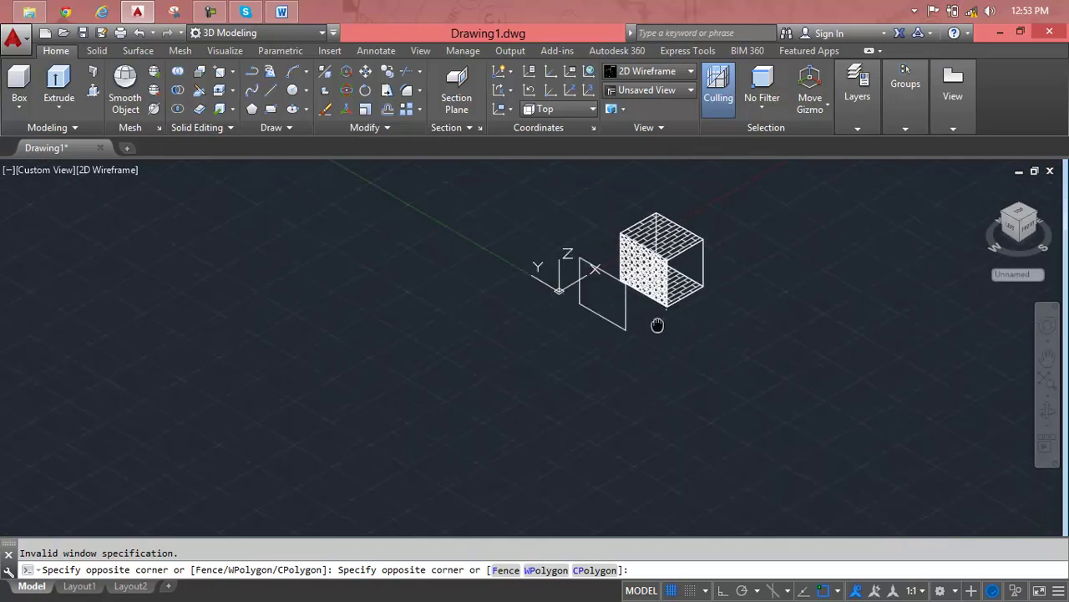
scroll(594, 366, up, 4)
scroll(594, 365, up, 3)
scroll(583, 345, up, 2)
scroll(616, 172, up, 1)
scroll(644, 125, up, 1)
scroll(652, 163, up, 1)
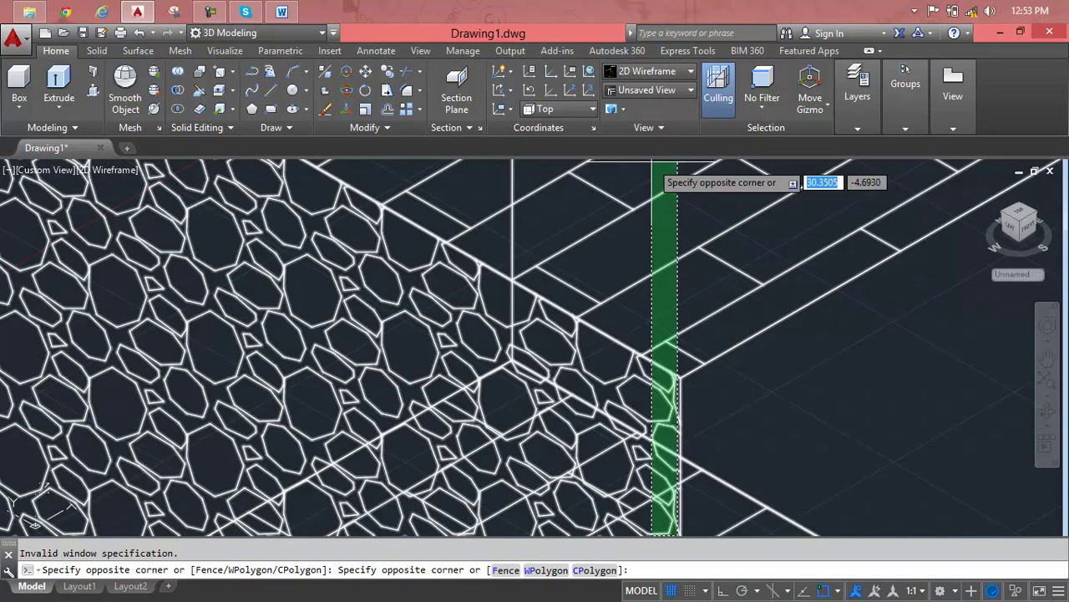
key(Escape)
scroll(640, 298, down, 2)
scroll(640, 299, down, 3)
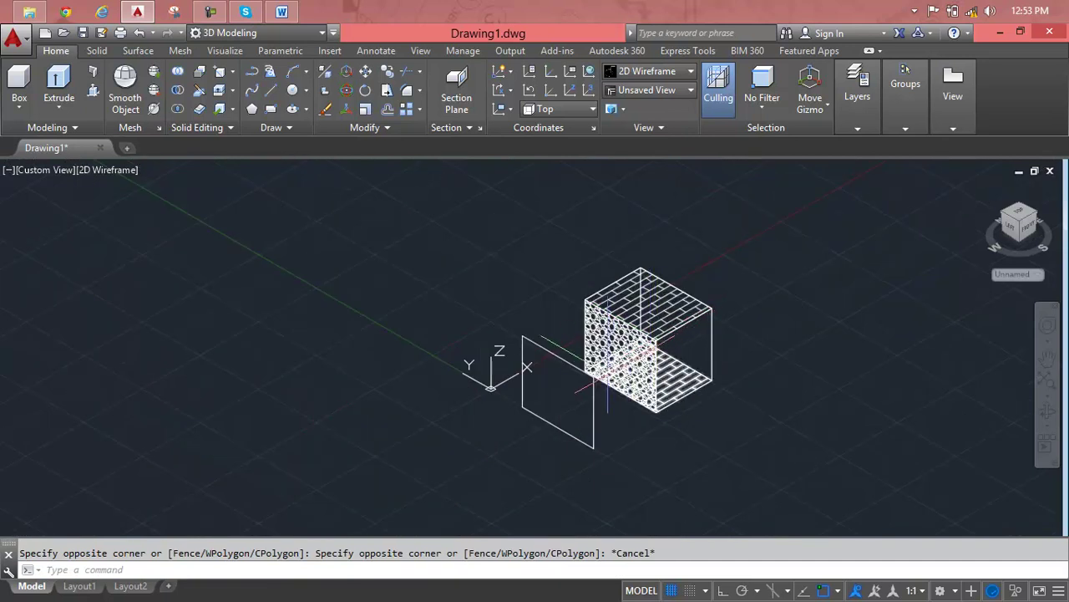
click(587, 380)
key(Delete)
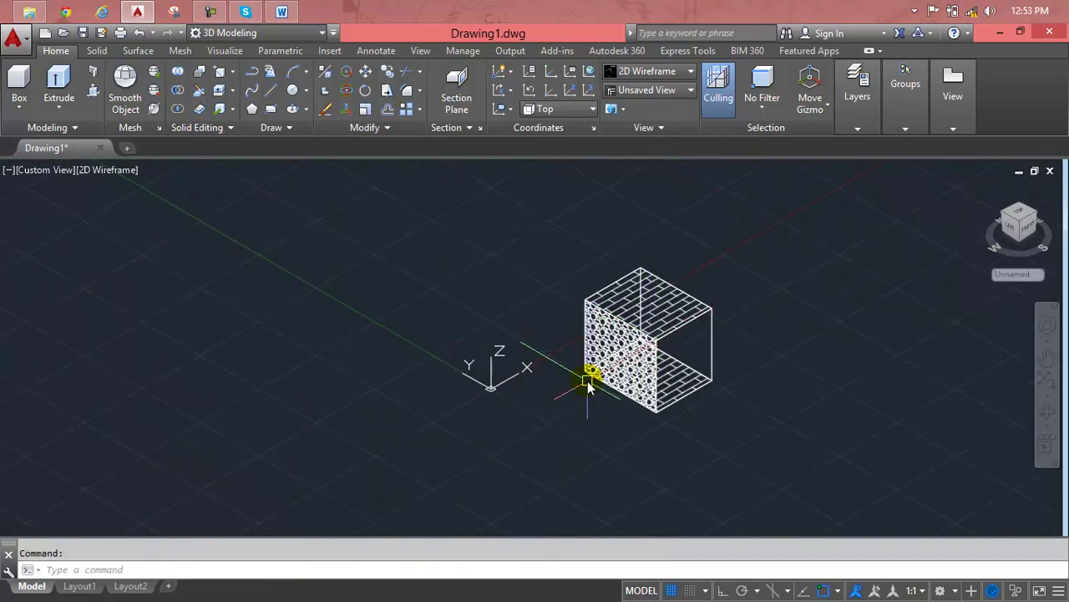
scroll(650, 370, up, 5)
middle_drag(723, 347, 470, 342)
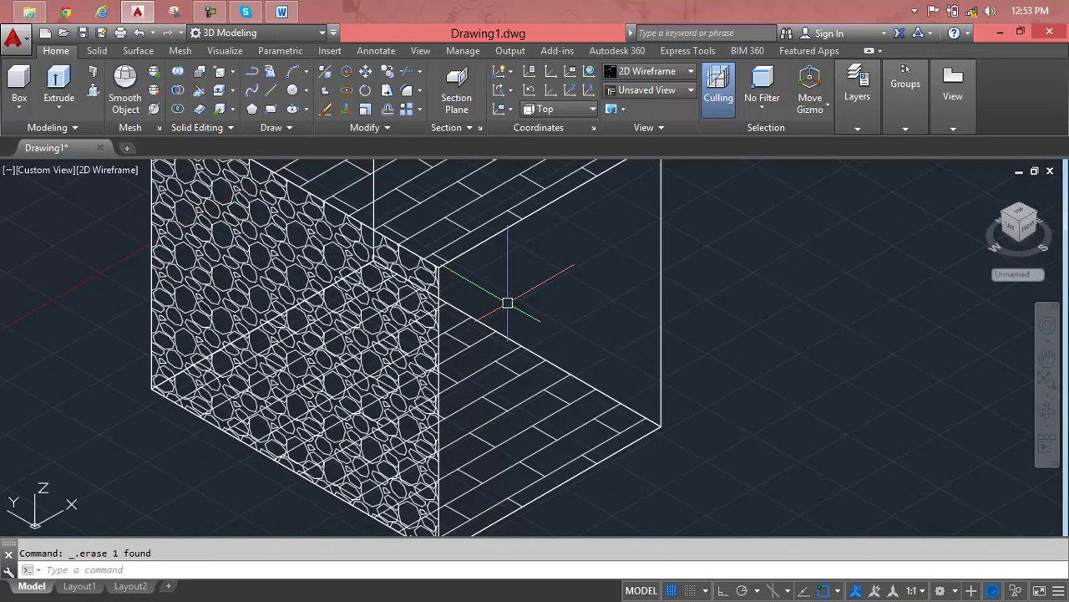
mouse_move(1033, 233)
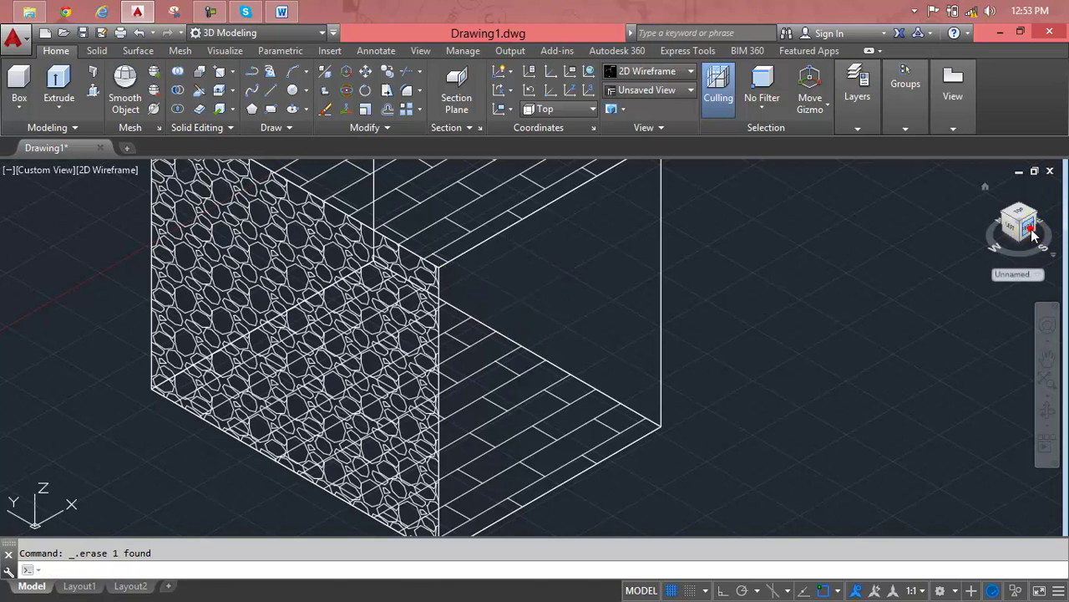
drag(1029, 236, 1045, 237)
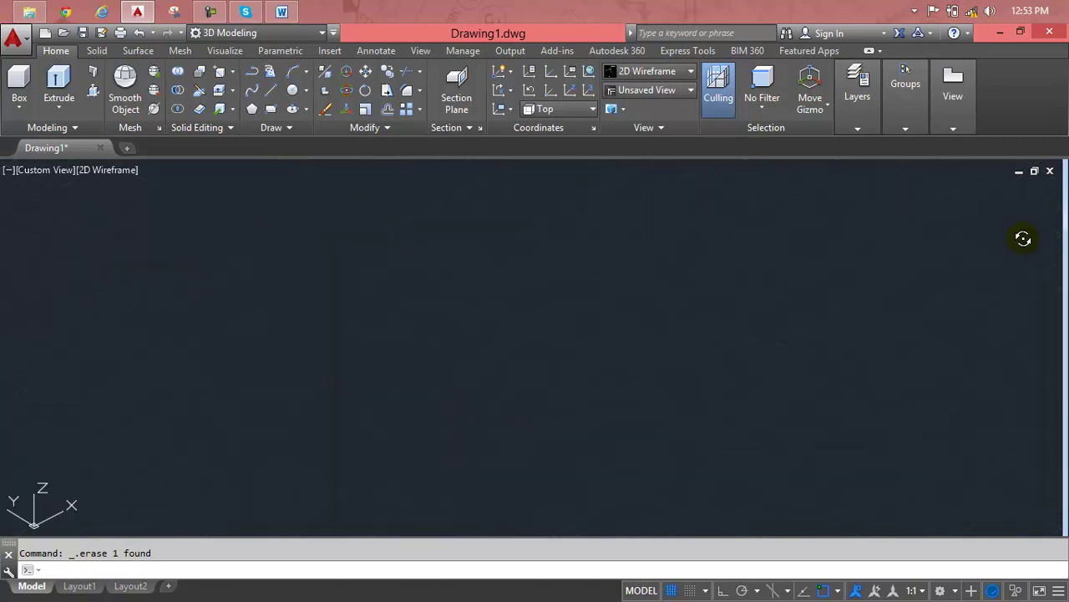
- View the box from the ViewCube's Front face and set the UCS to Front
click(1030, 224)
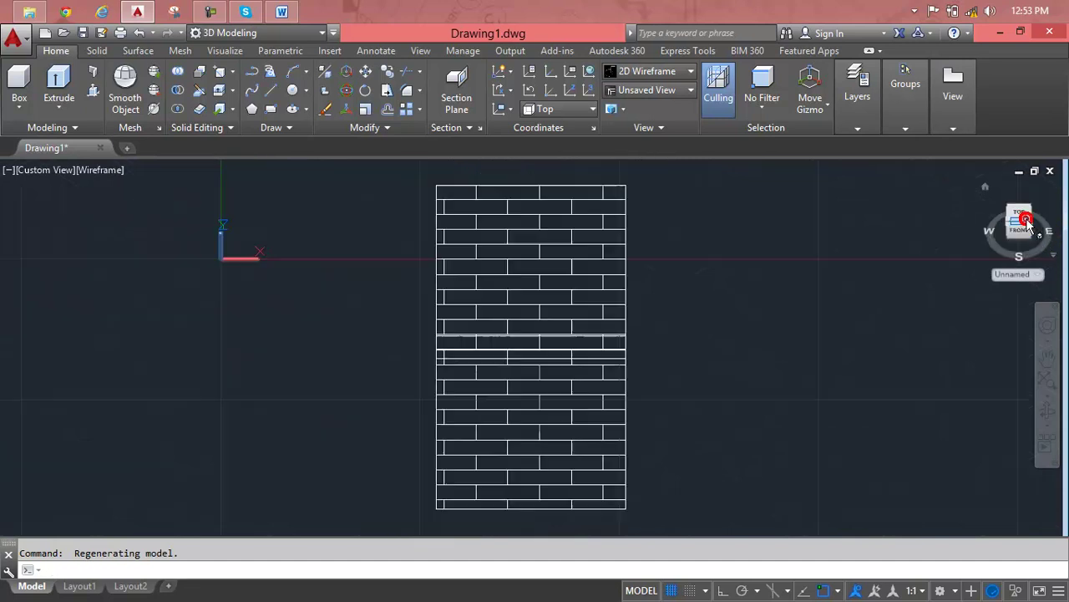
click(1026, 233)
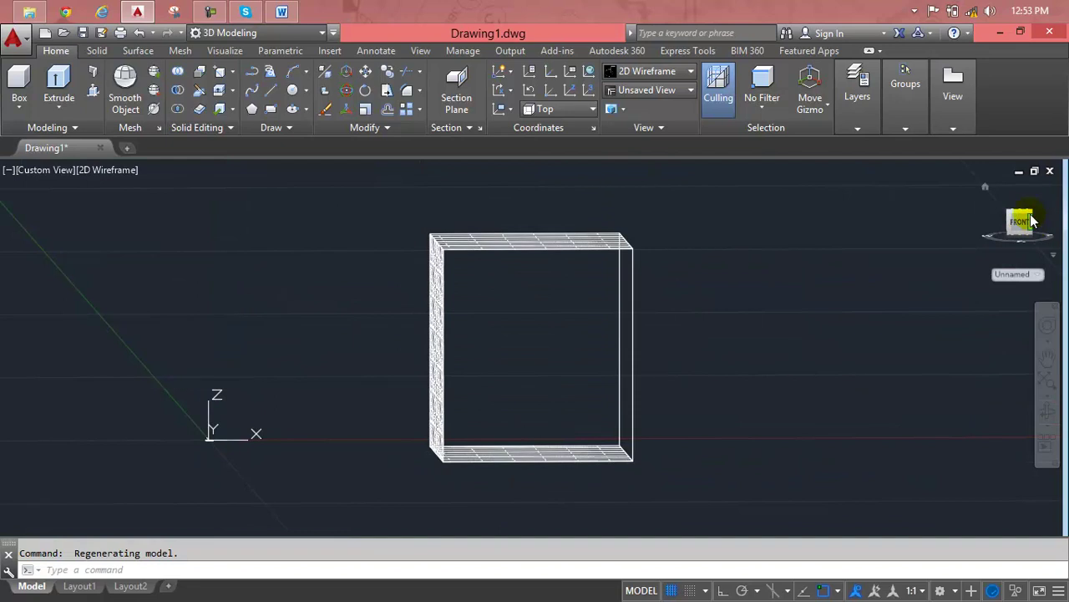
click(555, 111)
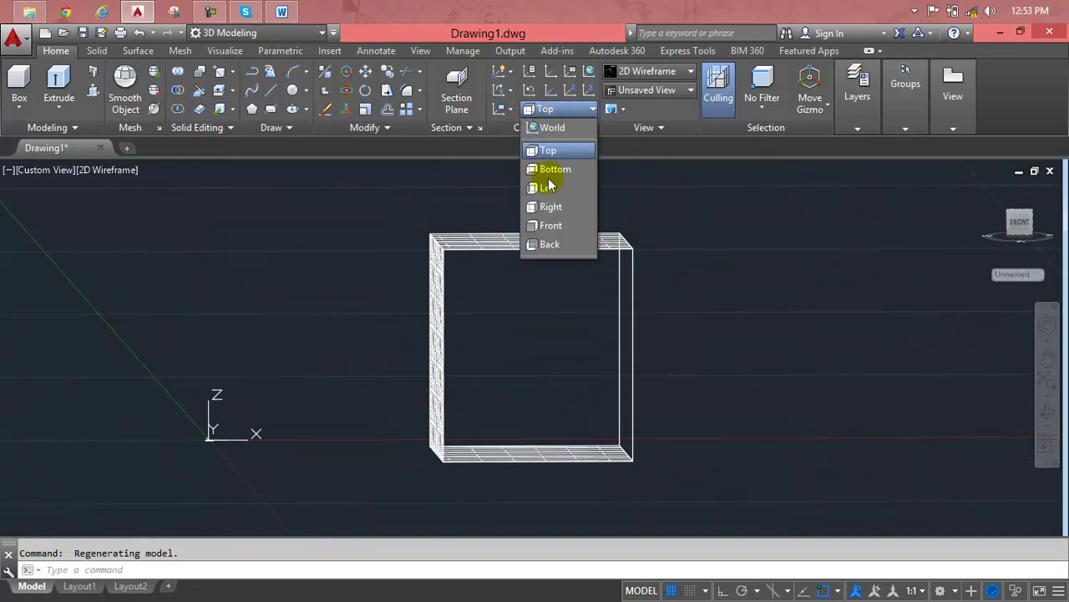
click(551, 226)
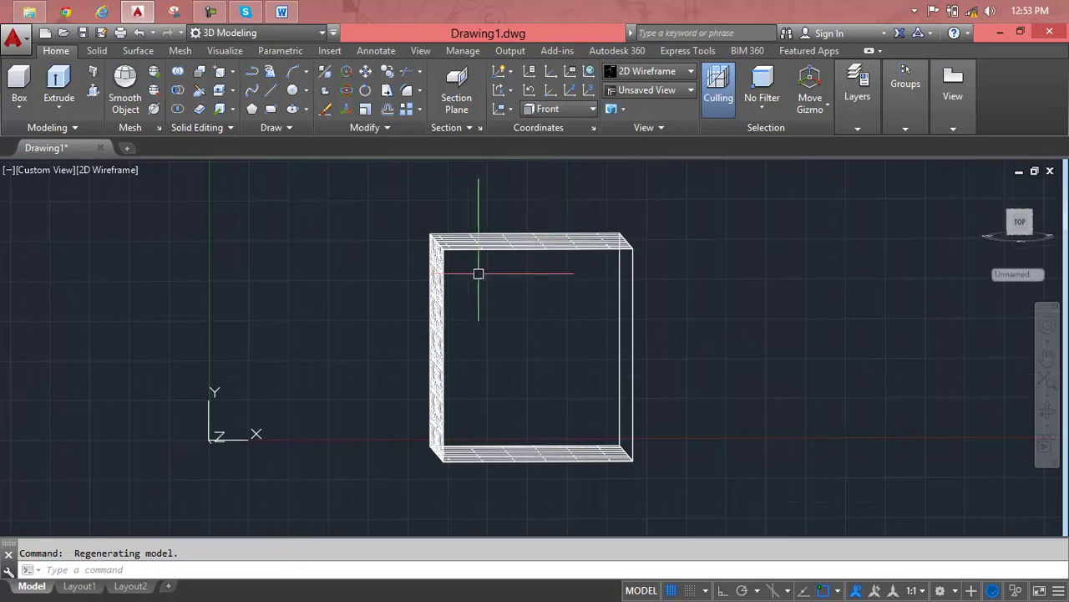
scroll(477, 273, up, 4)
scroll(496, 275, down, 2)
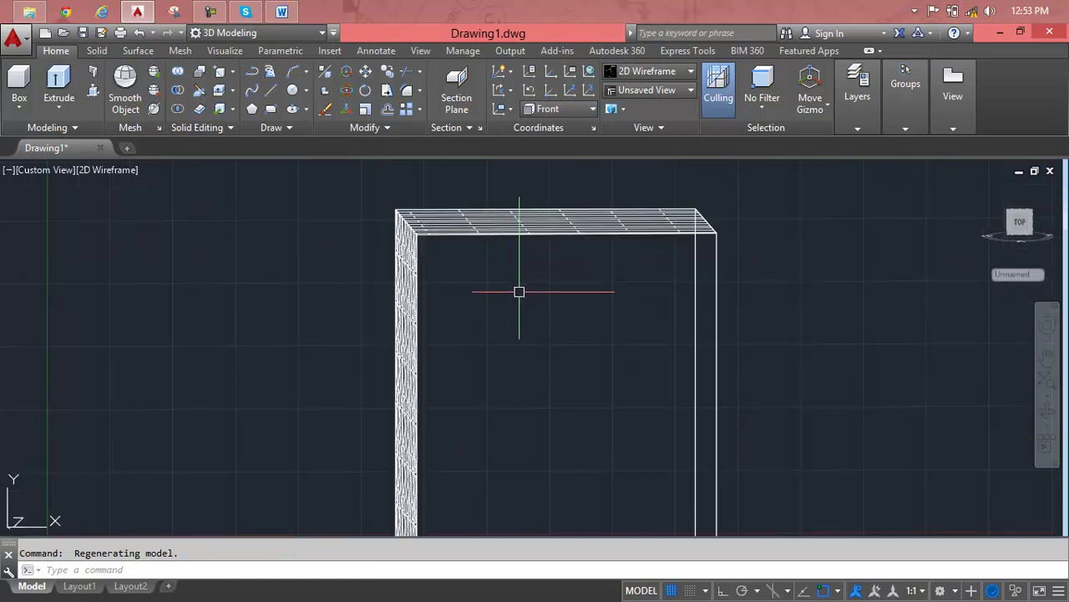
scroll(519, 291, down, 2)
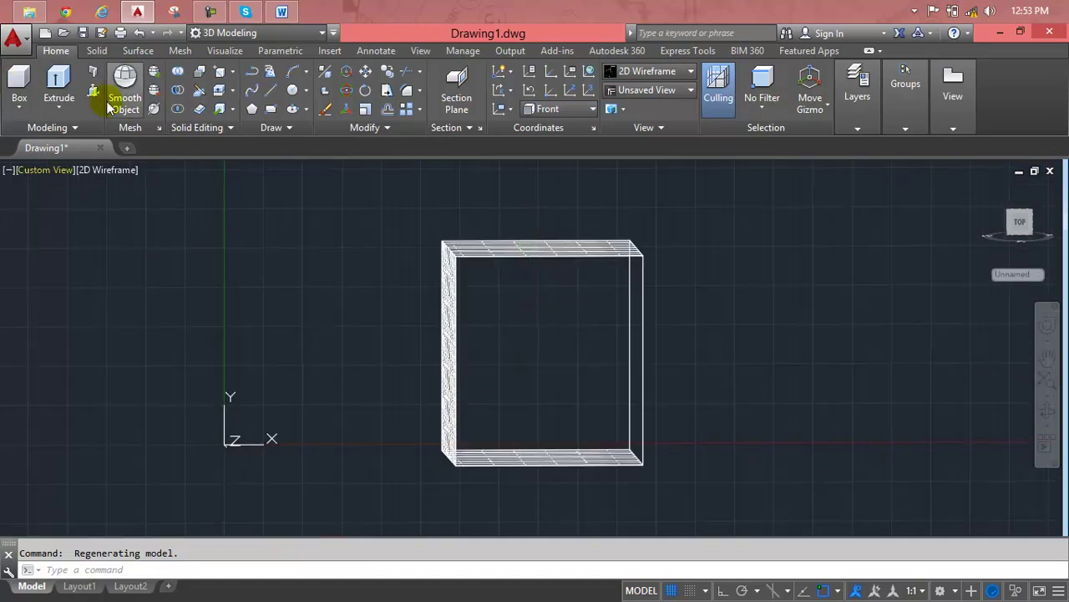
- Hatch the box's front face with the STARS pattern at scale 4 using the H command
text(h)
key(Return)
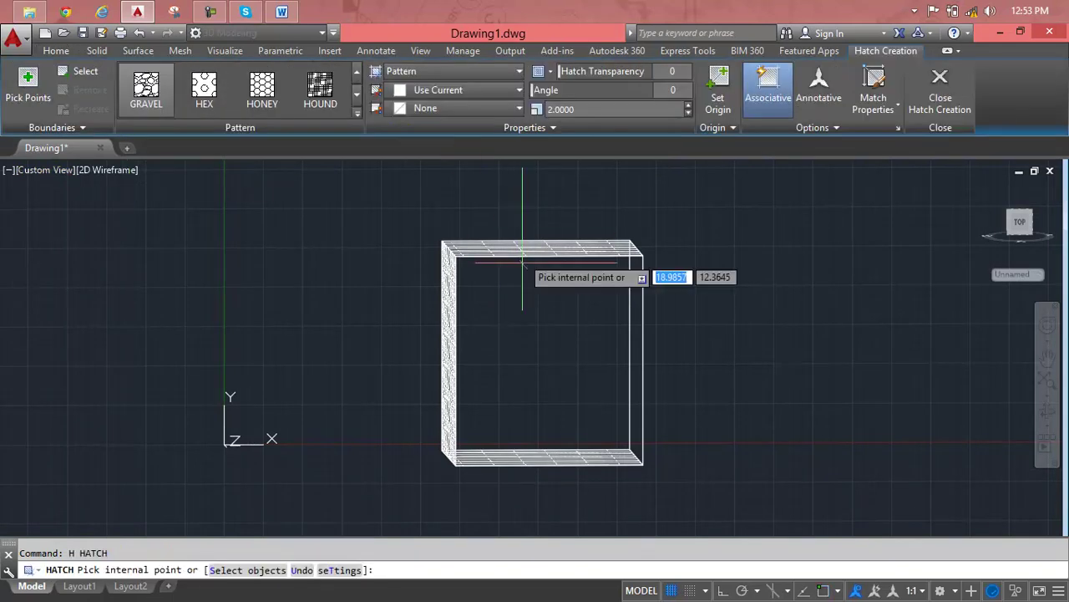
click(539, 335)
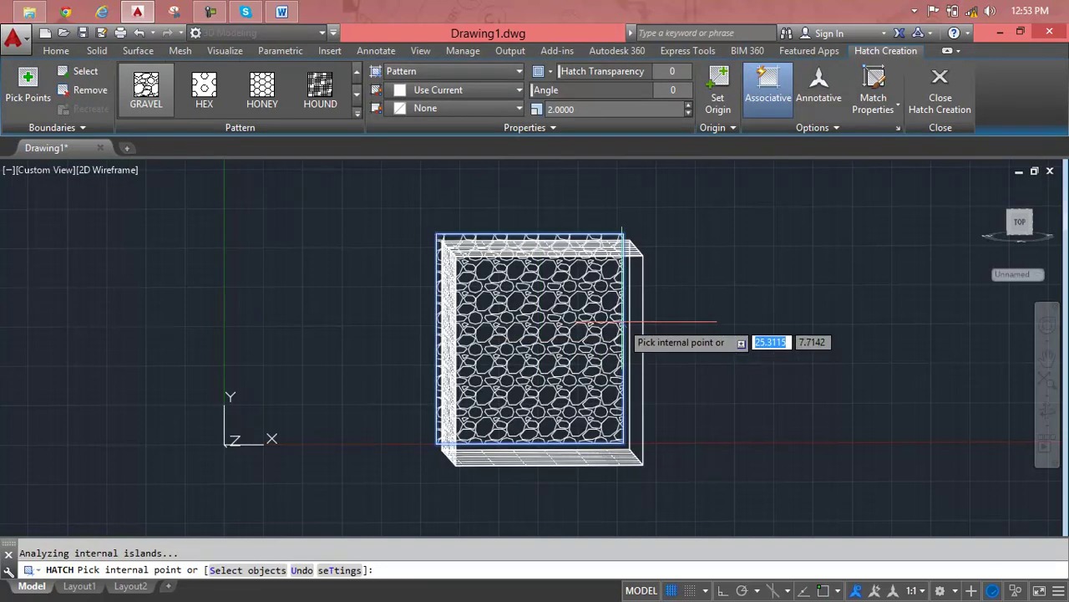
click(358, 118)
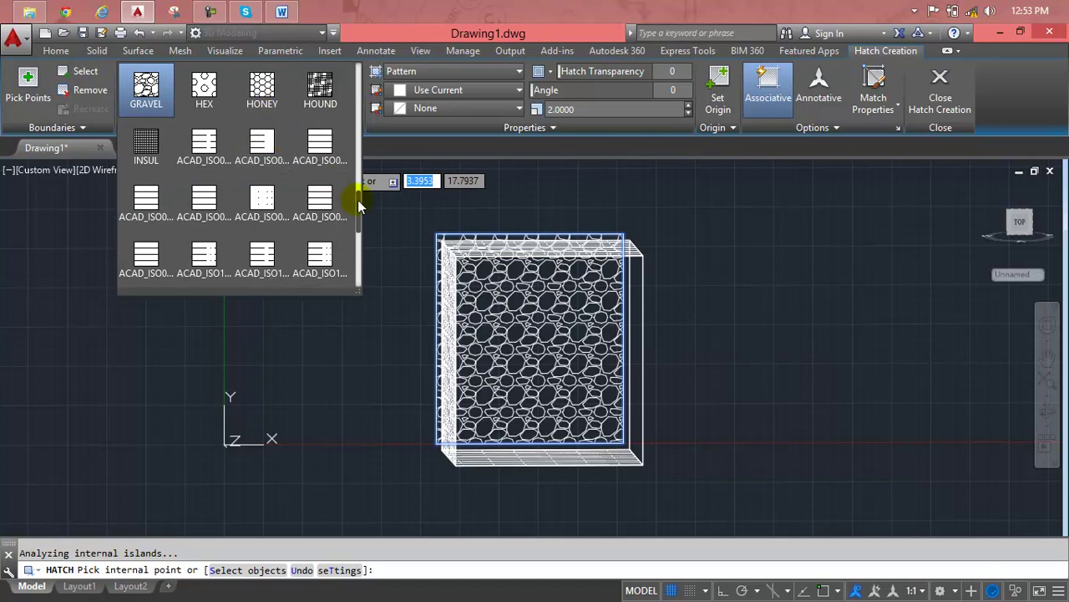
scroll(356, 197, down, 3)
scroll(357, 200, down, 2)
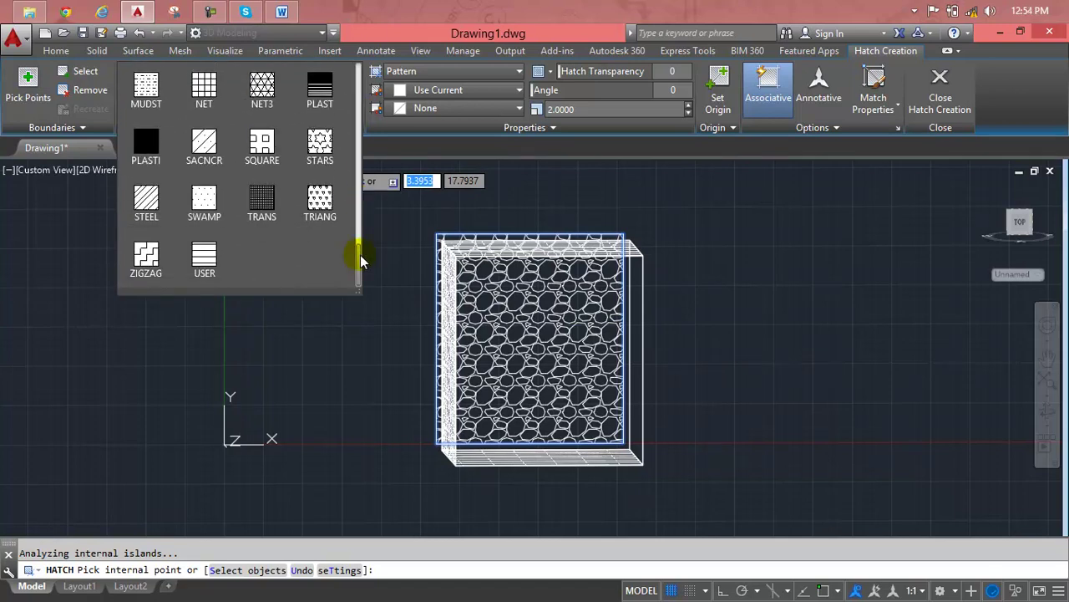
click(324, 165)
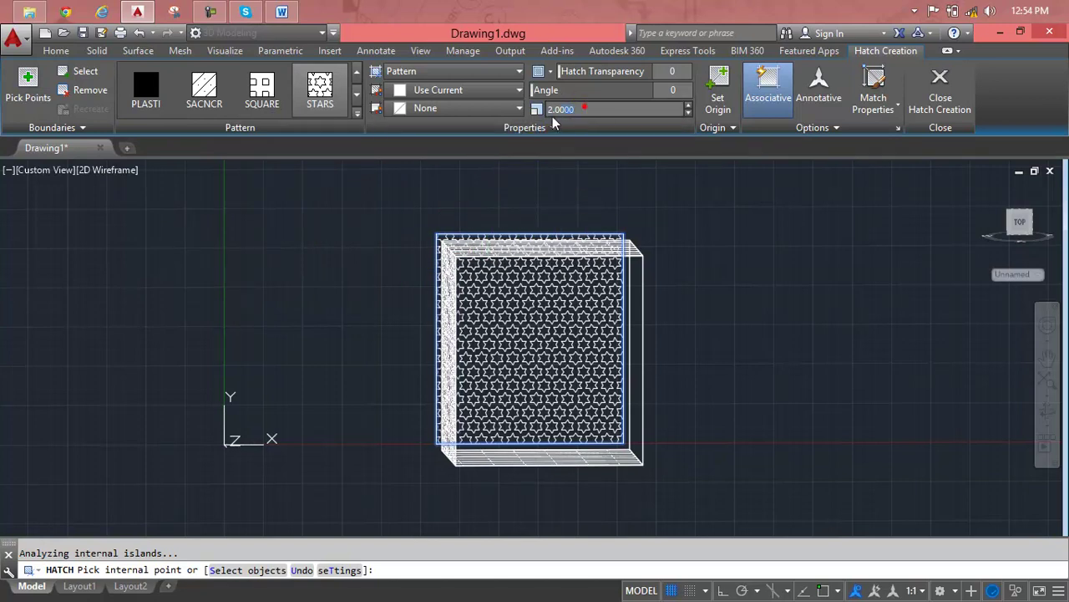
click(616, 108)
text(4)
key(Return)
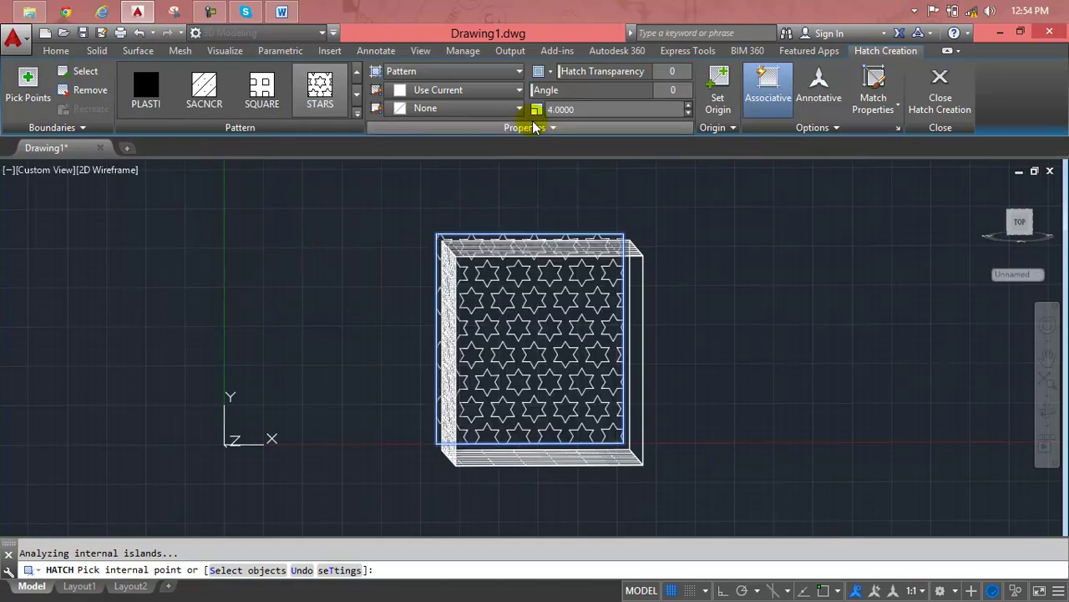
key(Return)
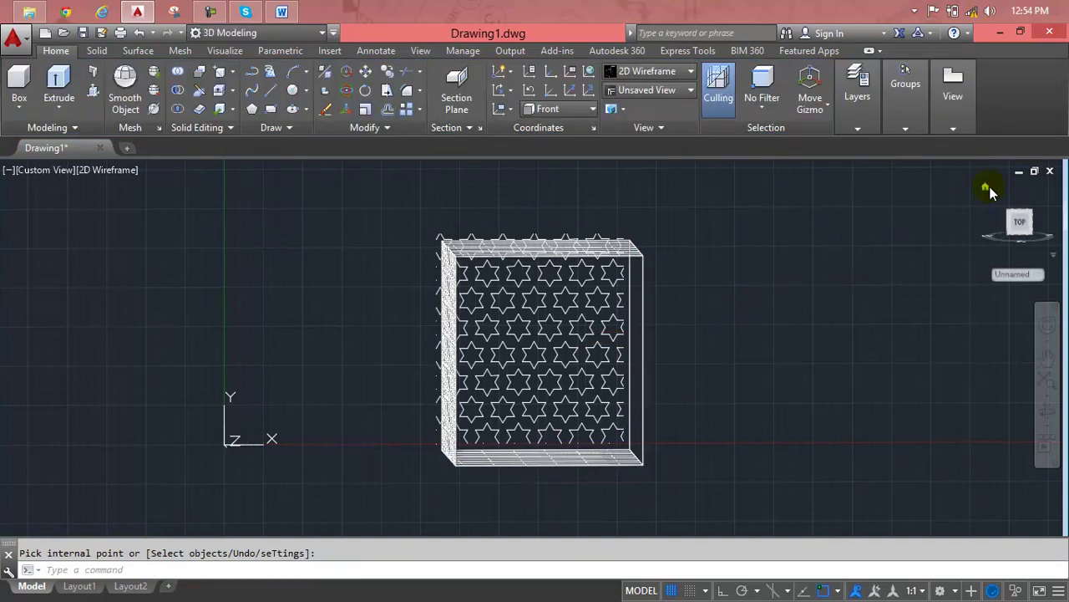
- In the isometric view, rebuild the star hatch's boundary as a polyline and reassociate it
click(986, 187)
middle_drag(454, 451, 535, 443)
scroll(457, 373, up, 2)
scroll(457, 374, up, 2)
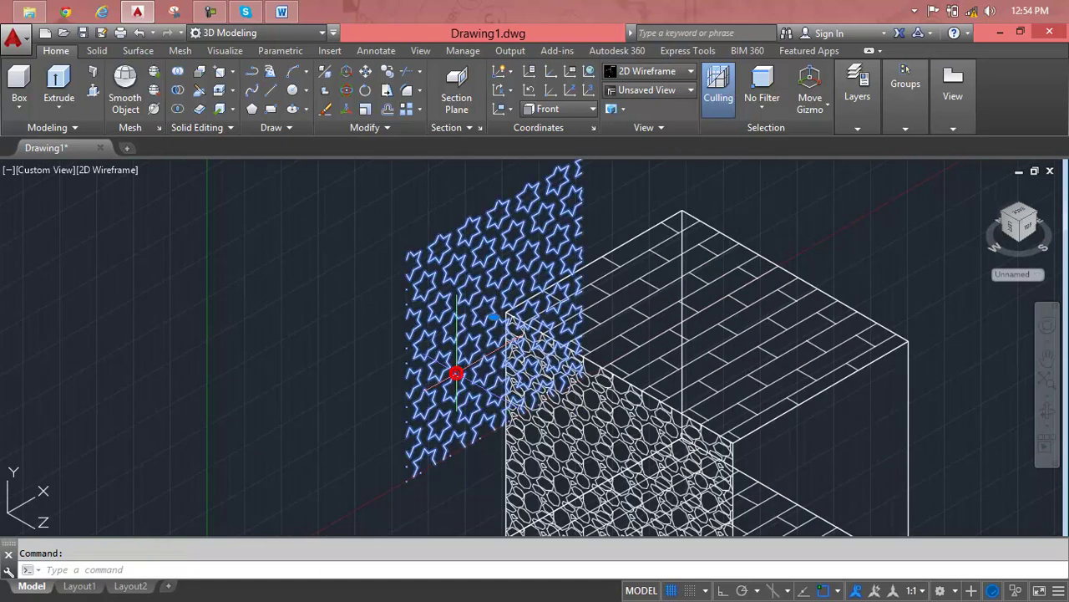
click(453, 374)
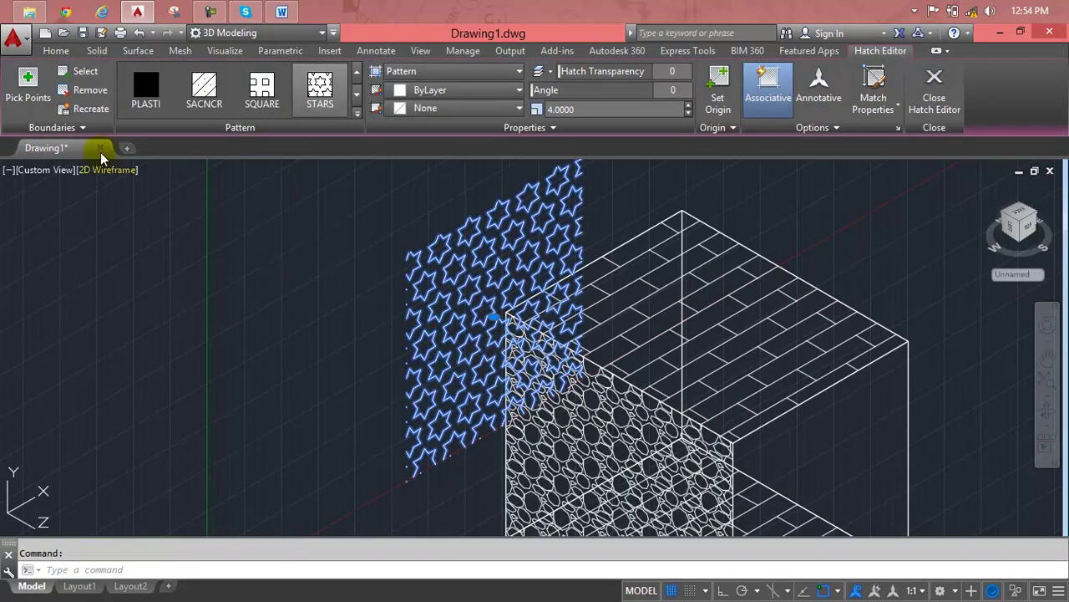
click(83, 109)
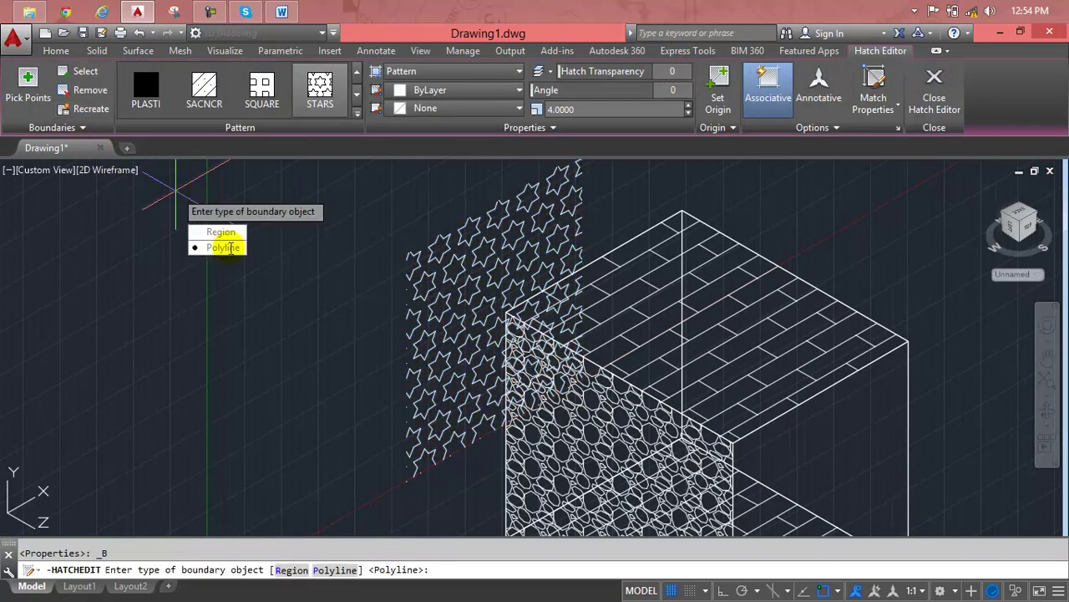
click(222, 250)
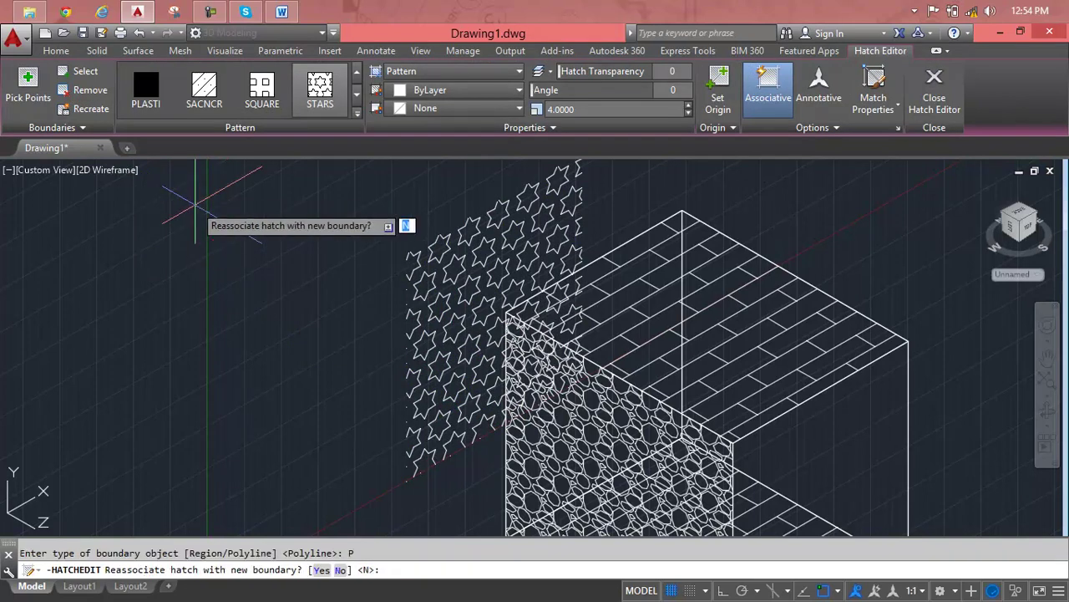
text(y)
key(Return)
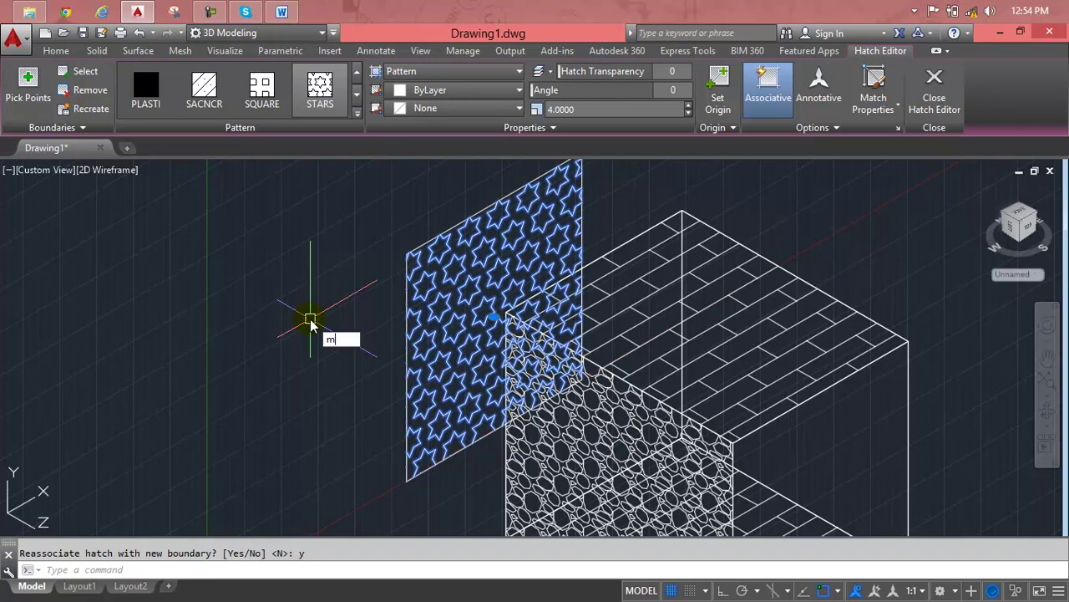
- Move the star hatch from its corner onto the box's bottom corner
text(m)
key(Return)
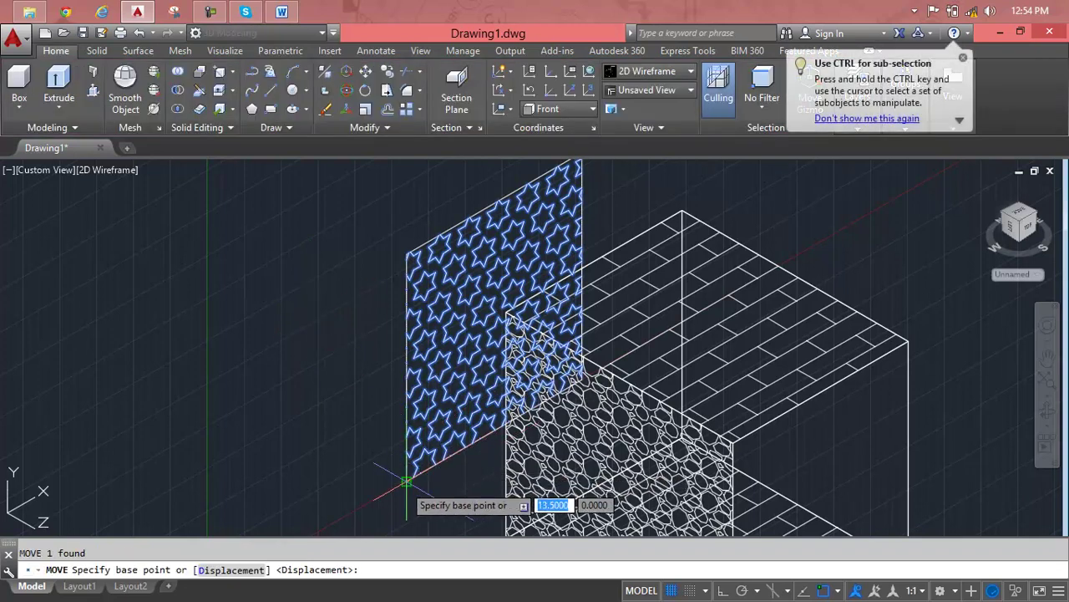
click(404, 483)
scroll(458, 460, down, 4)
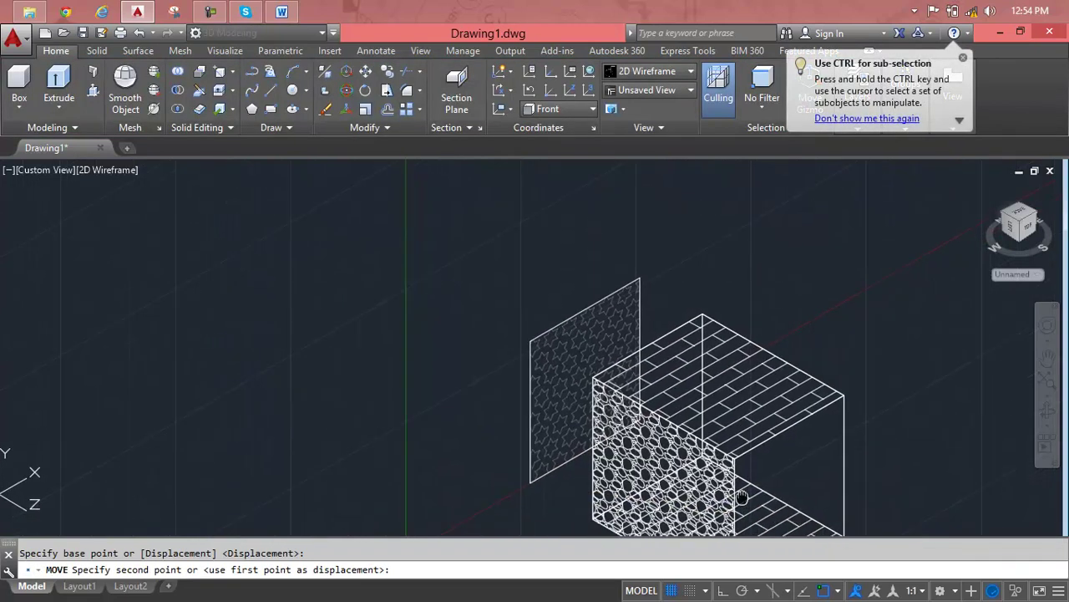
scroll(652, 335, up, 5)
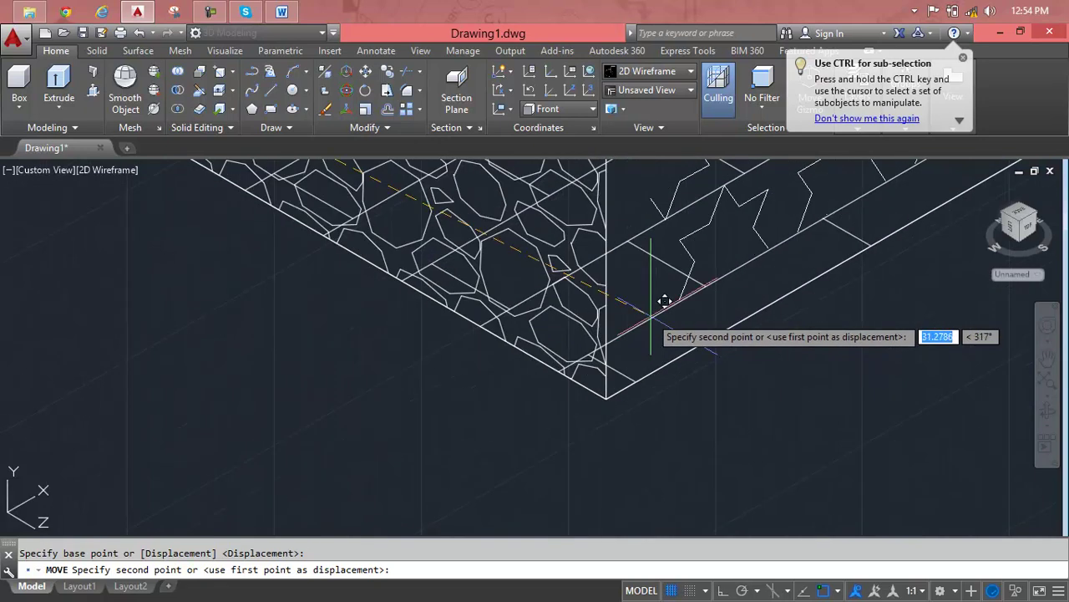
click(607, 396)
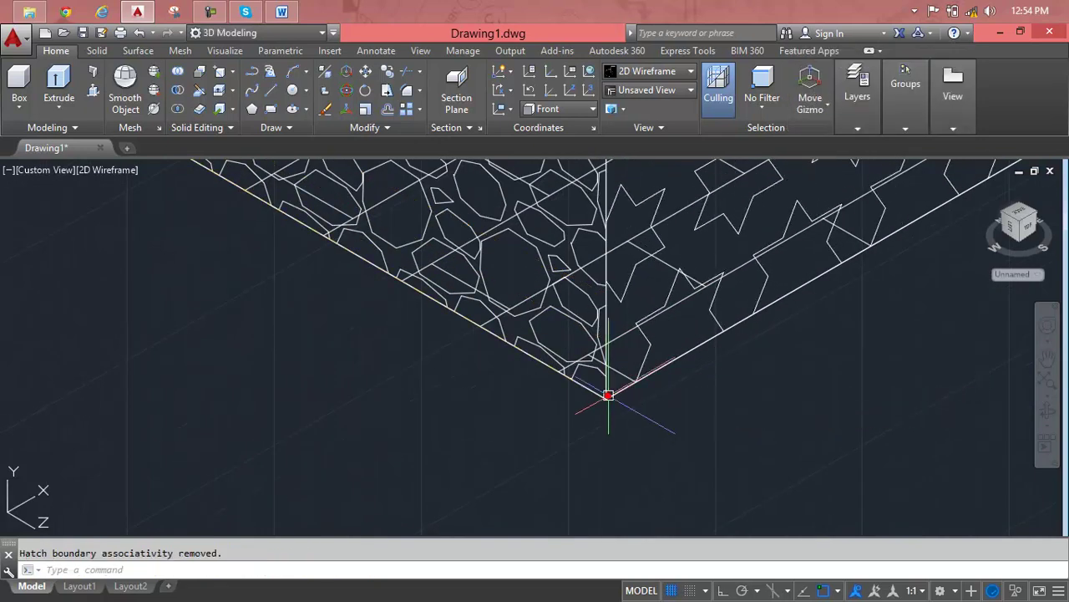
key(Return)
scroll(775, 382, down, 2)
scroll(777, 380, down, 2)
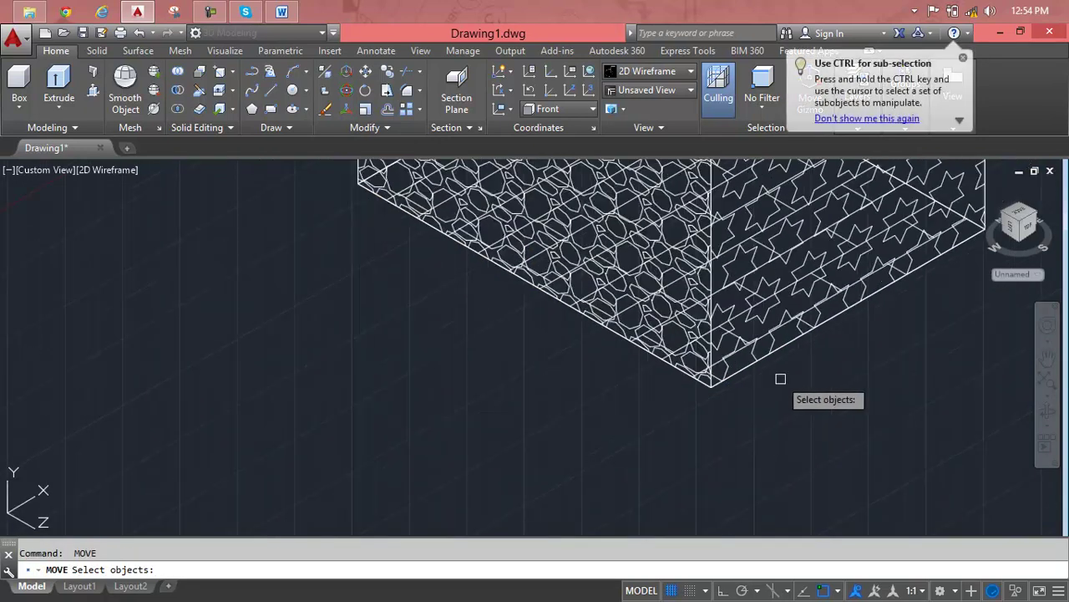
scroll(785, 375, down, 2)
- Set the UCS orientation to Back
middle_drag(781, 370, 694, 445)
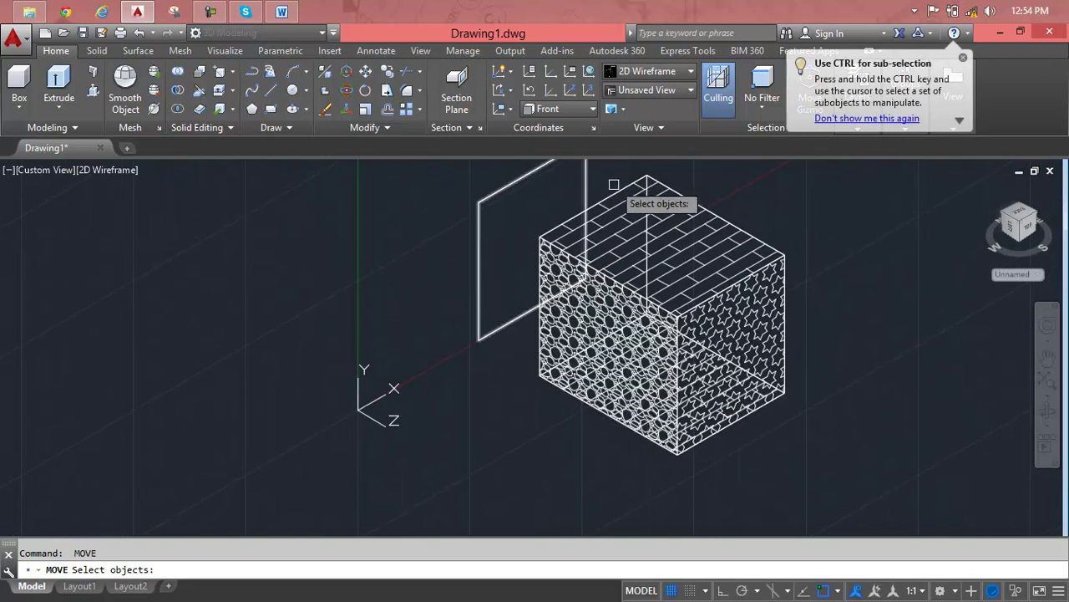
click(580, 109)
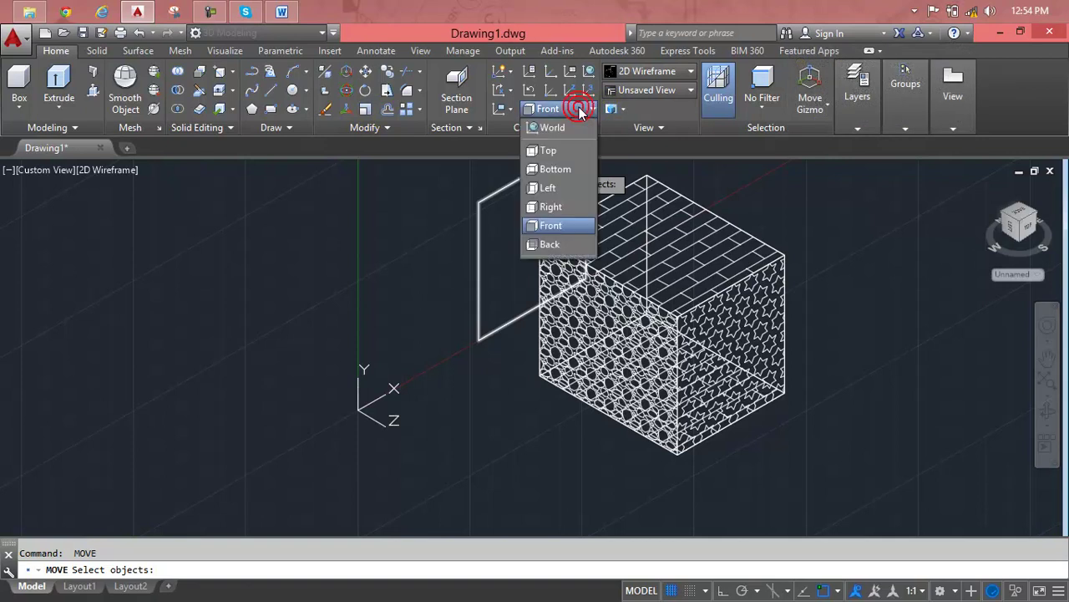
click(558, 245)
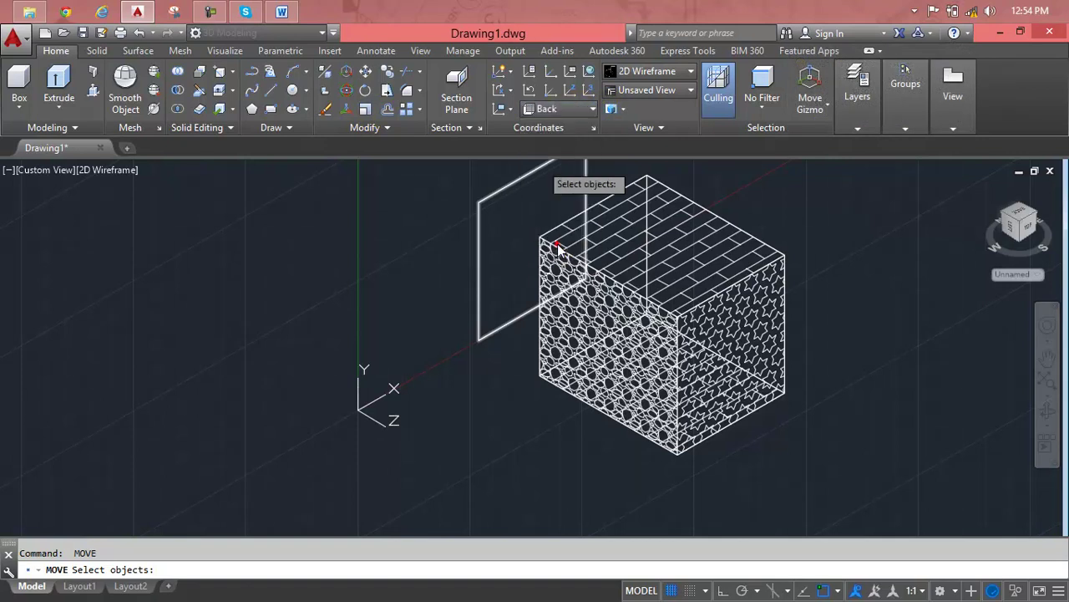
- Delete the leftover empty plane outline beside the box
click(505, 321)
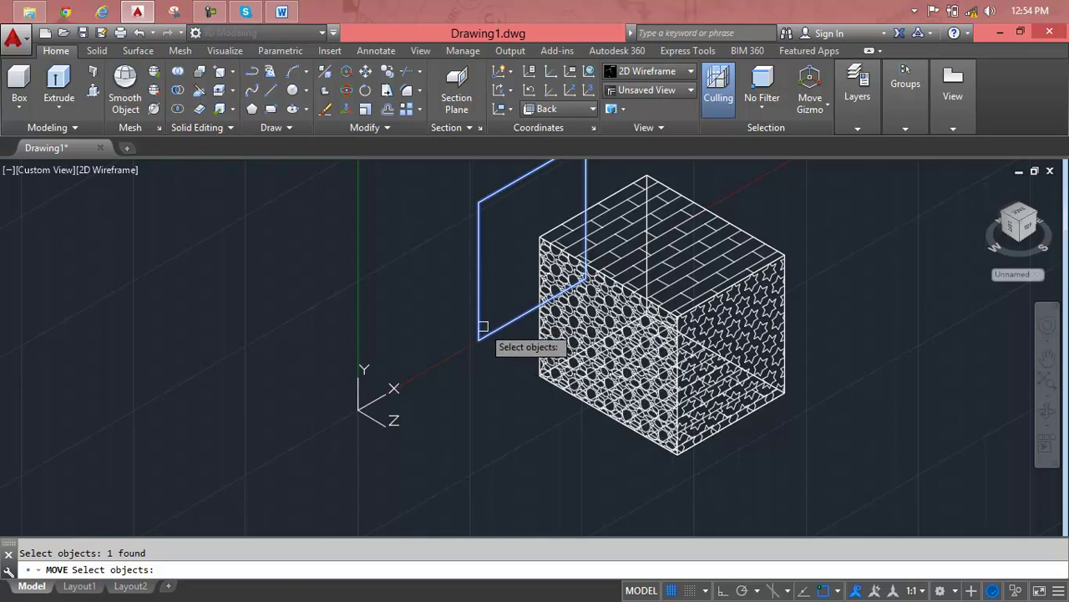
key(Escape)
key(Delete)
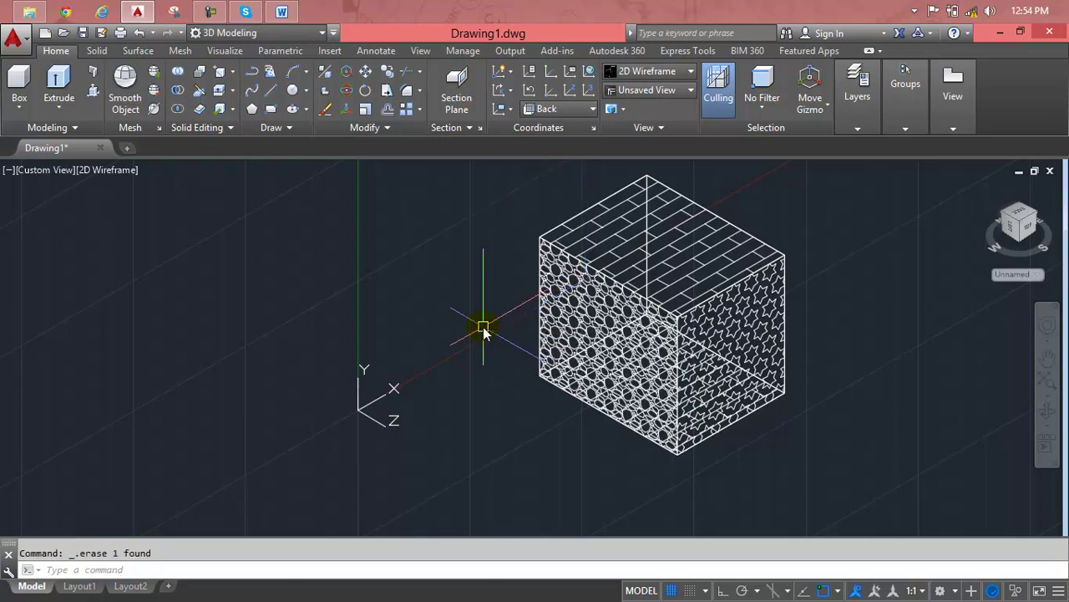
click(45, 170)
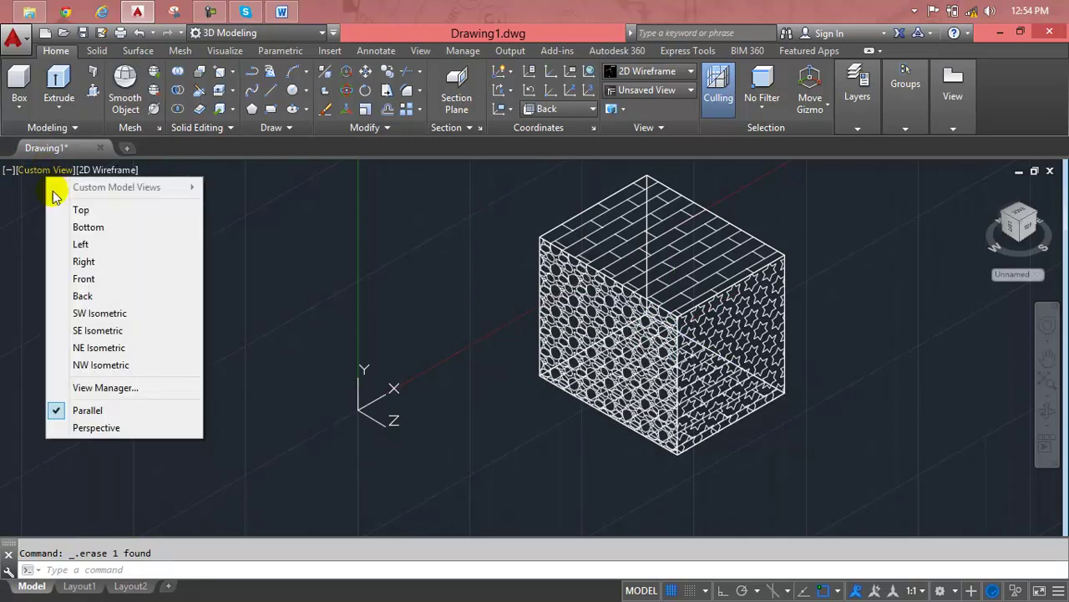
click(102, 296)
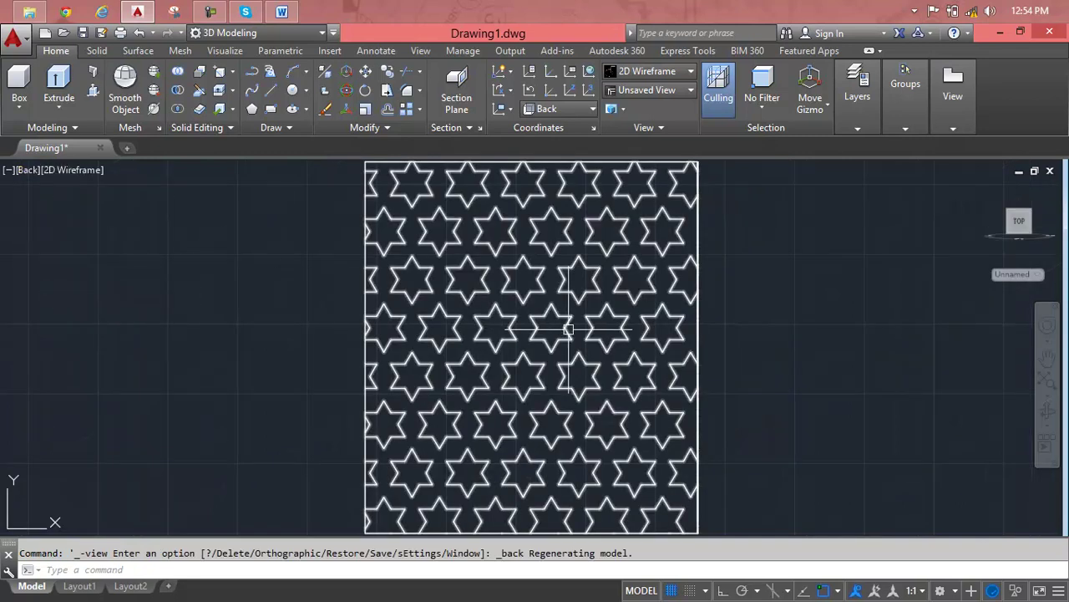
scroll(590, 331, down, 4)
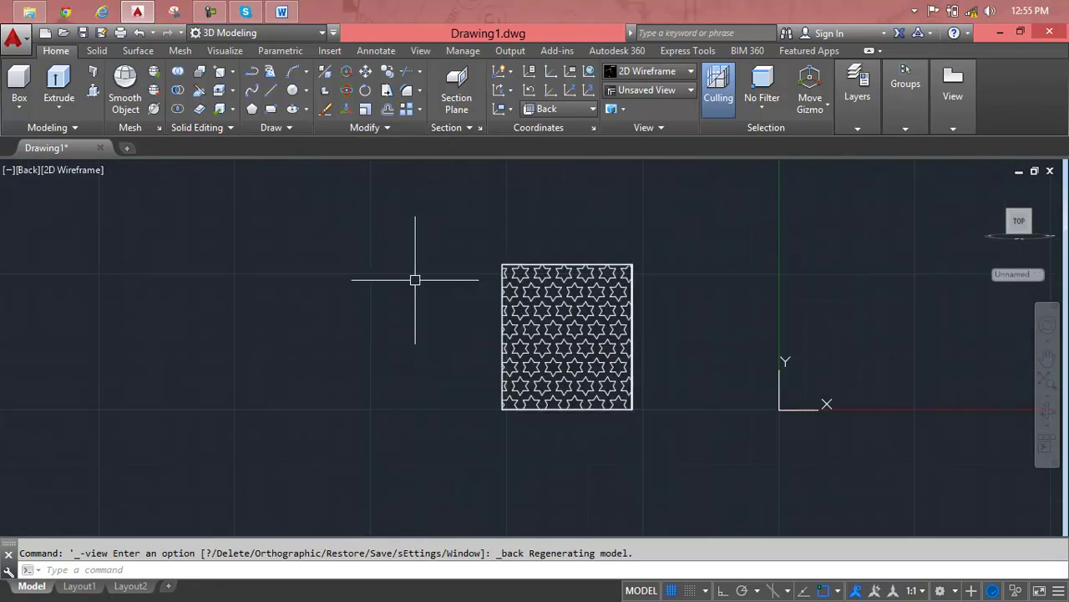
scroll(573, 276, up, 6)
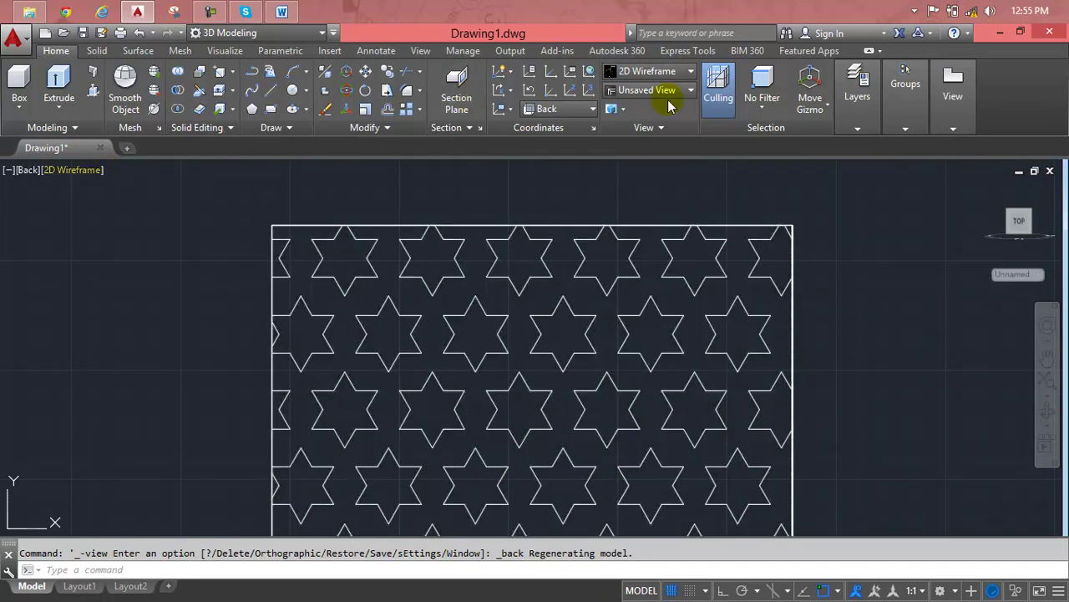
mouse_move(1018, 221)
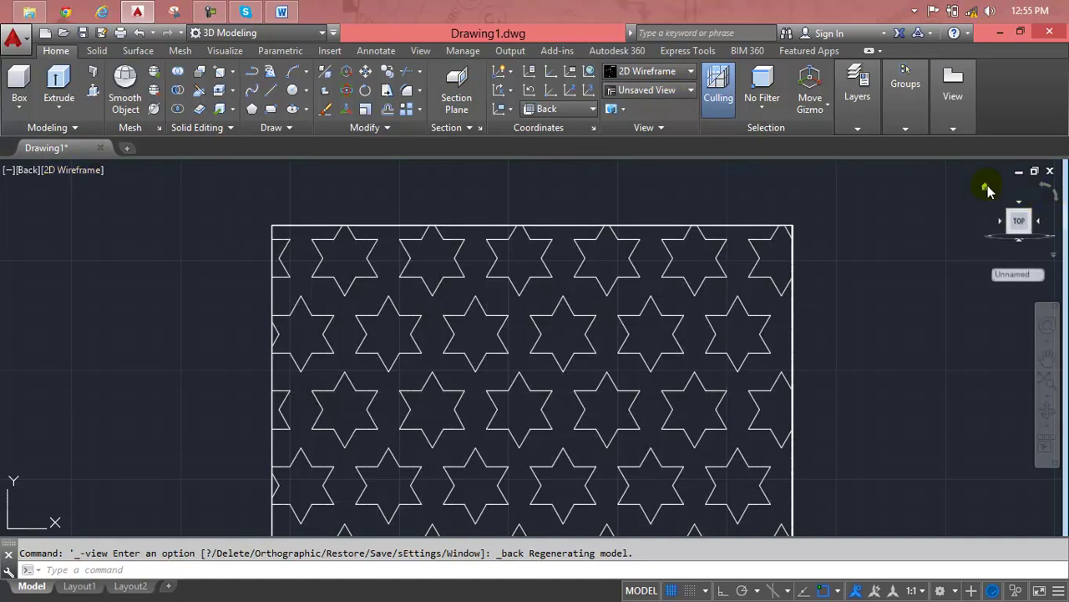
click(986, 186)
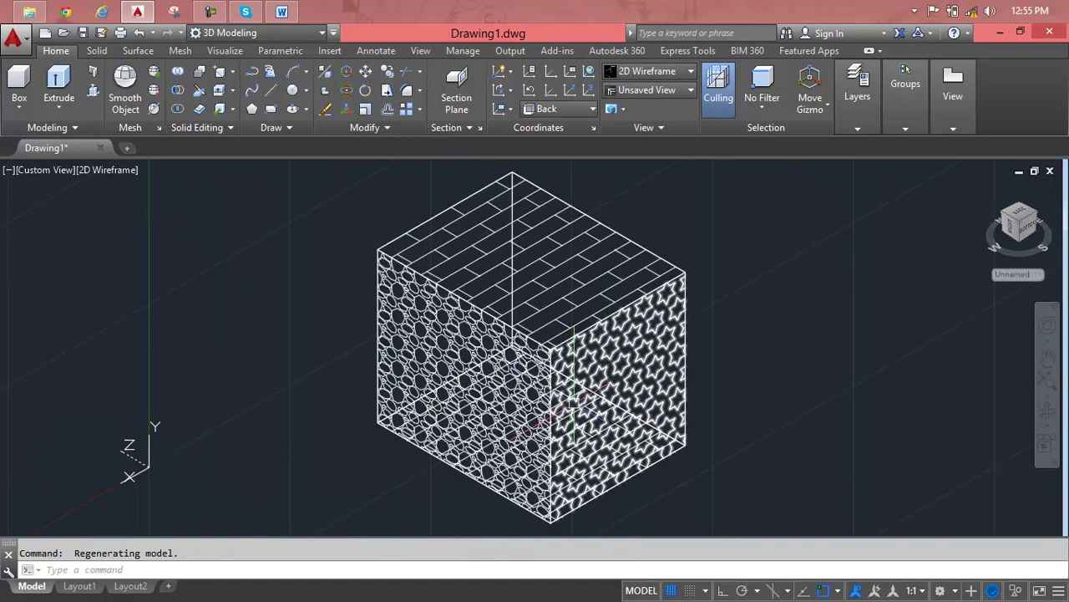
- Orbit the box to its far side and inspect the side and bottom hatches
mouse_move(547, 414)
shift+middle_down()
mouse_move(757, 354)
mouse_move(668, 375)
mouse_move(1002, 323)
mouse_move(776, 356)
mouse_move(747, 320)
mouse_move(682, 346)
shift+middle_up()
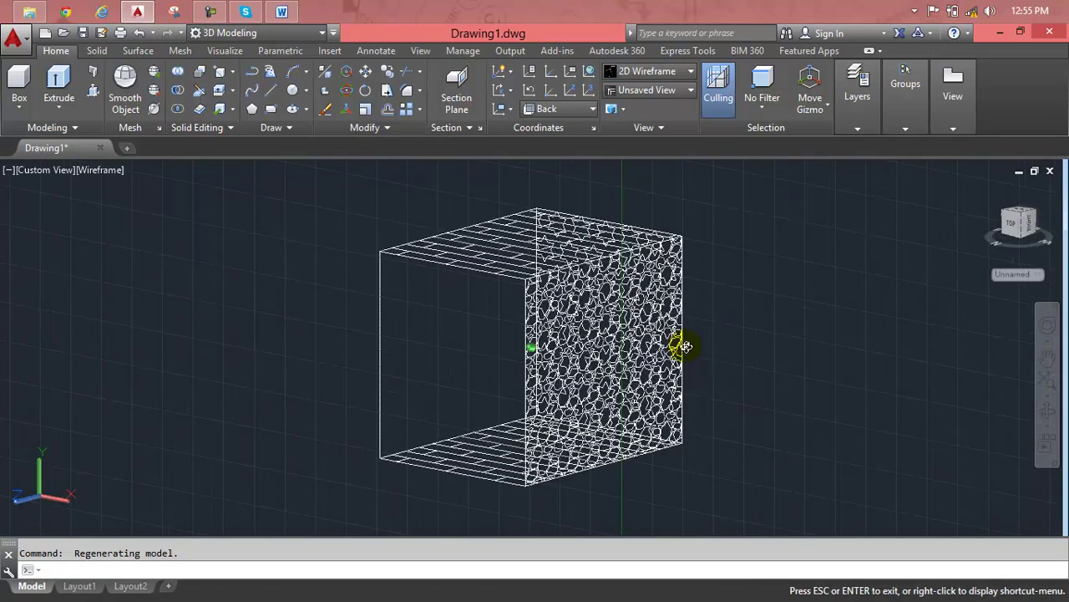
click(628, 354)
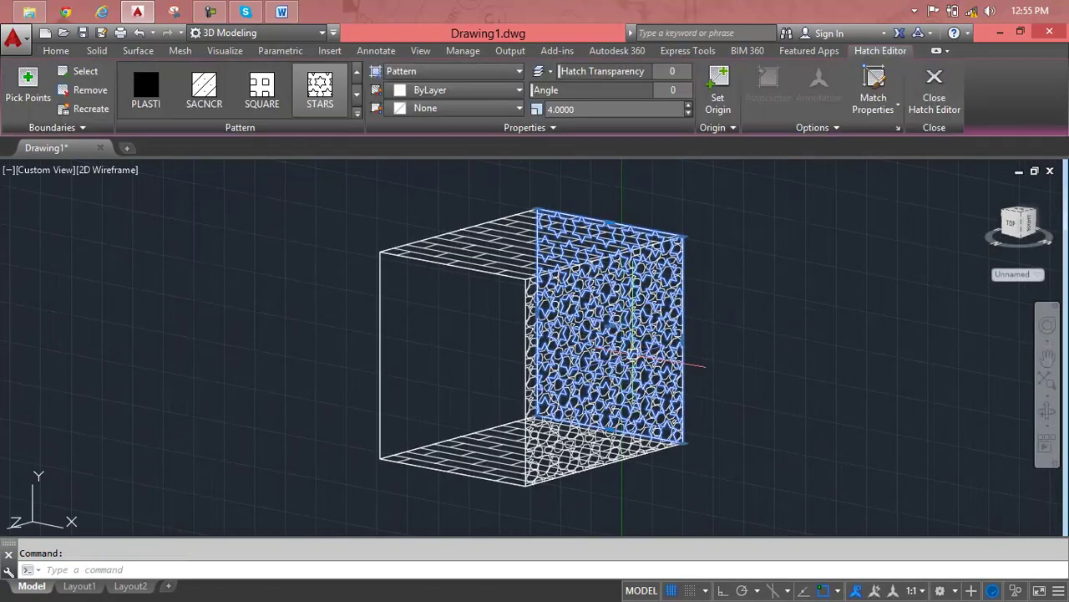
key(Escape)
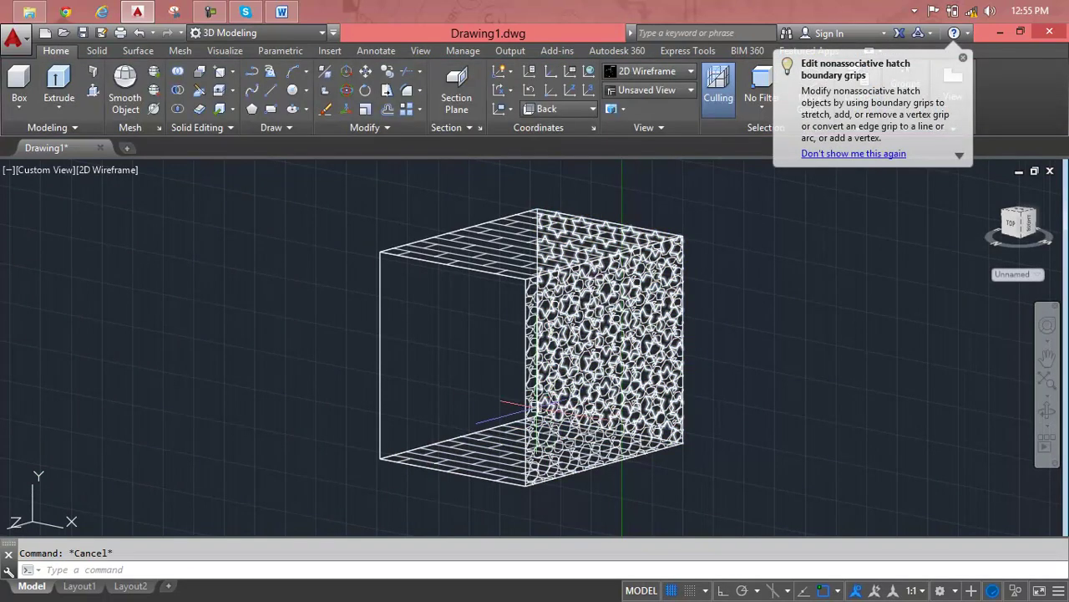
click(528, 422)
key(Escape)
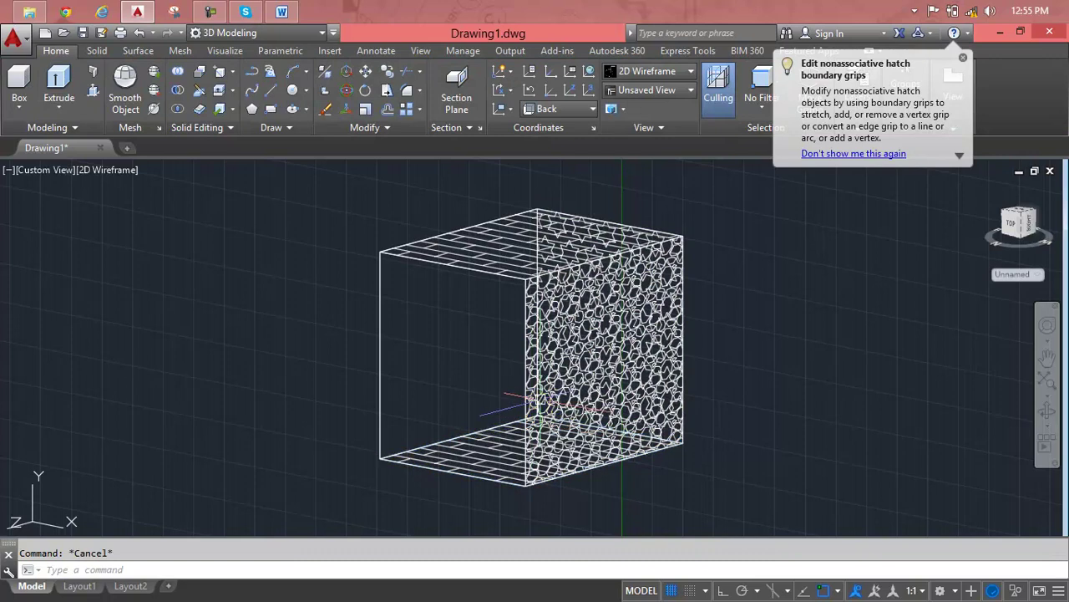
scroll(546, 369, up, 5)
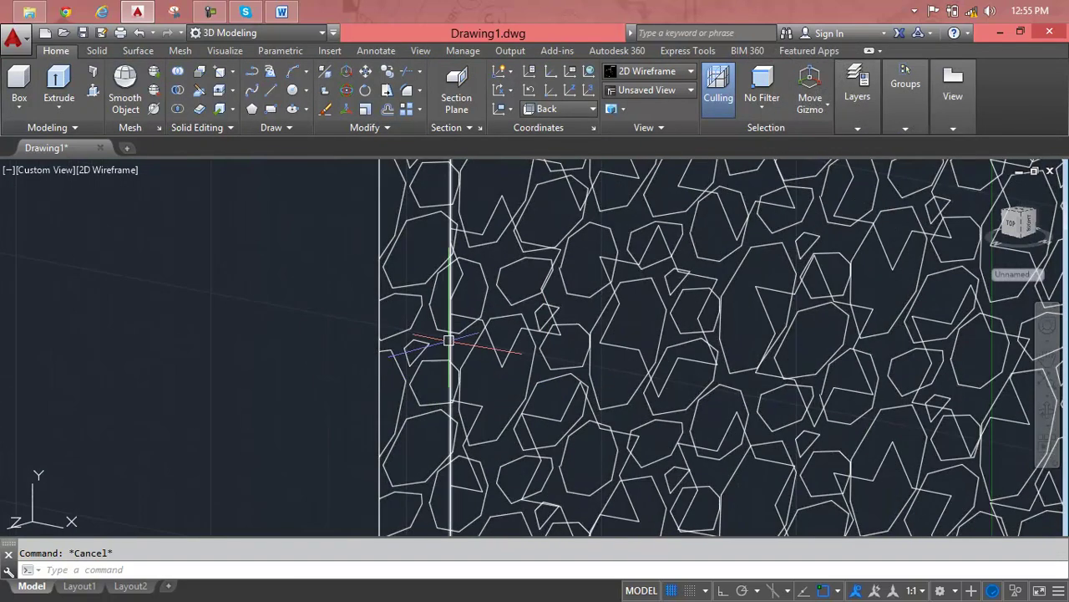
- Copy the gravel hatch from the box corner onto the empty opposite face
click(461, 327)
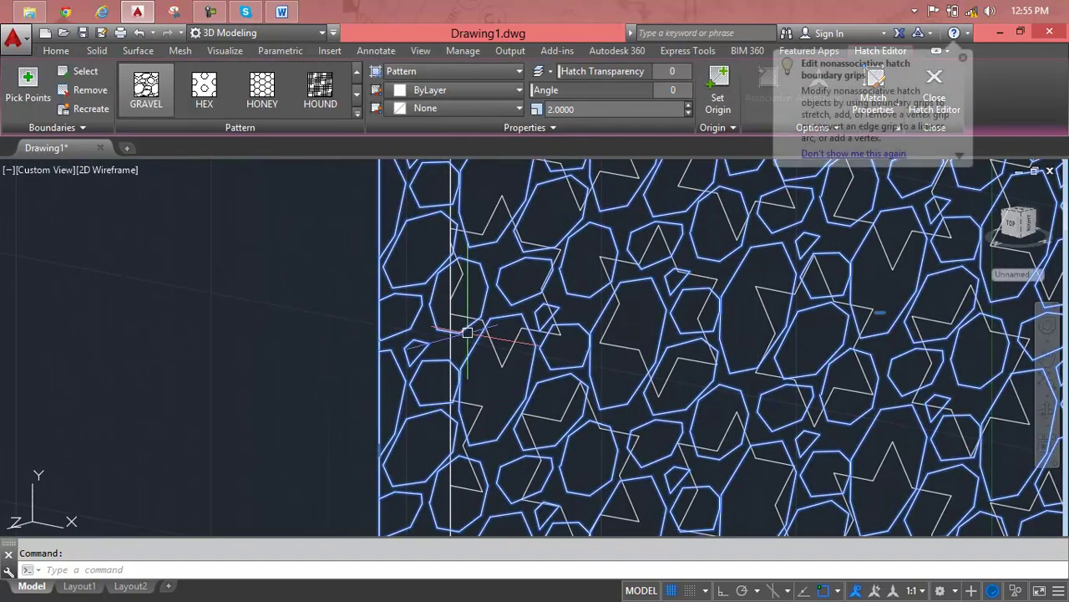
scroll(470, 330, down, 5)
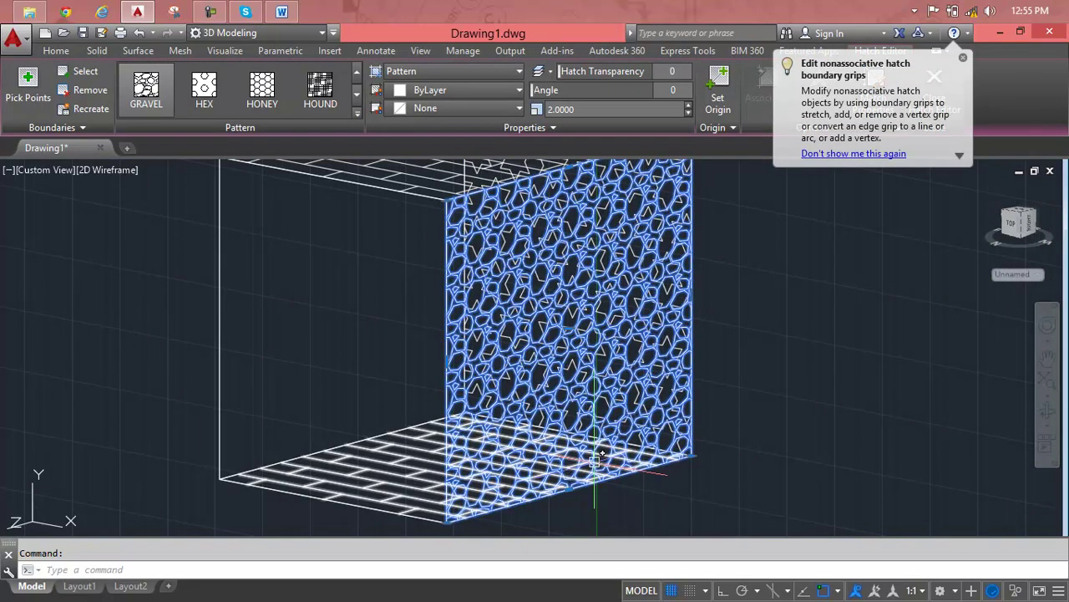
text(co)
key(Return)
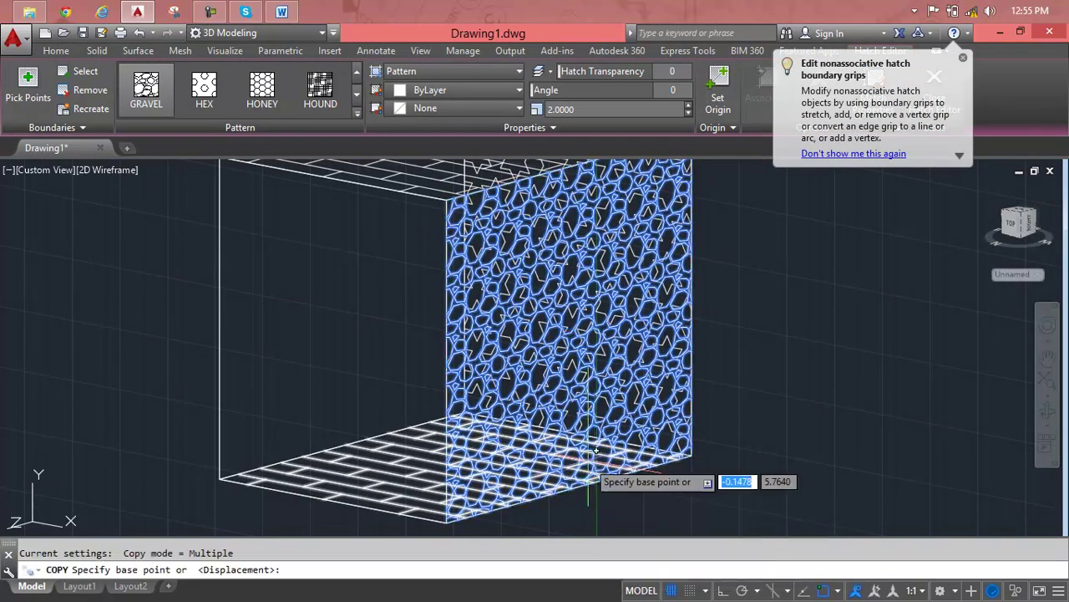
click(445, 522)
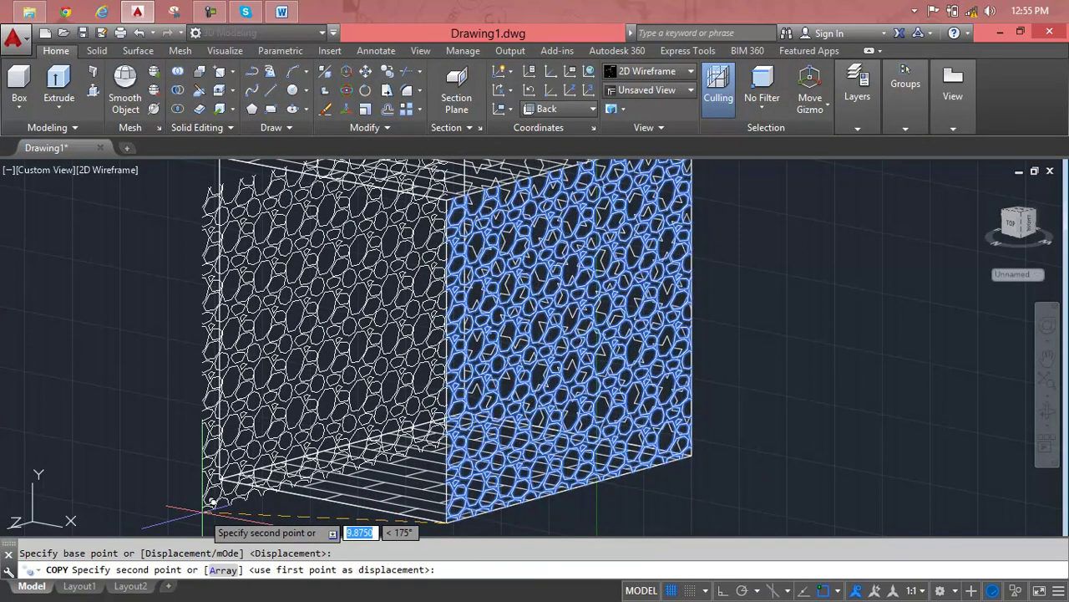
click(220, 479)
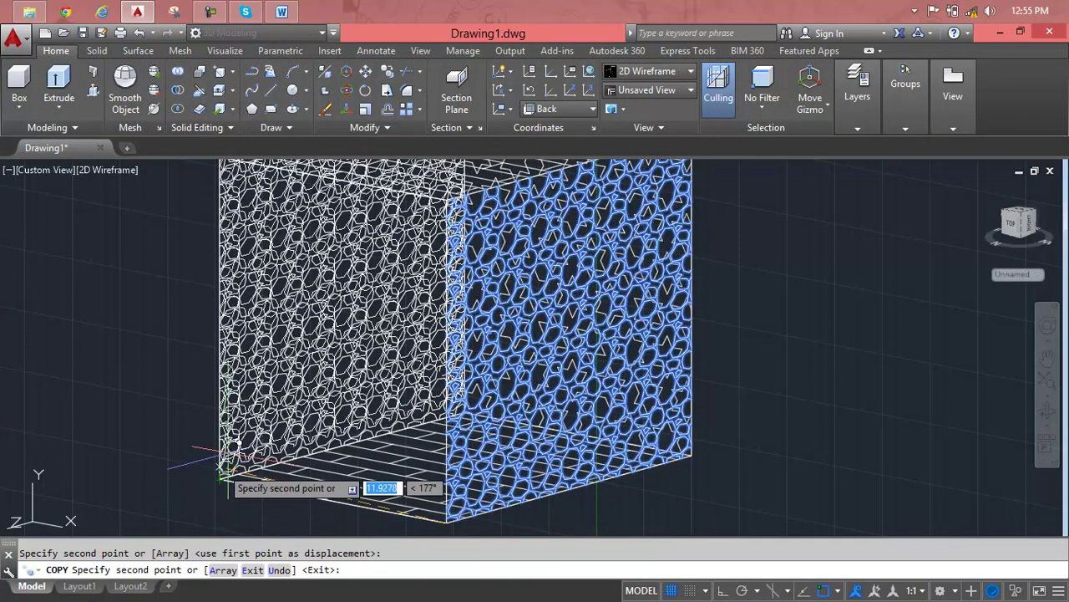
key(Escape)
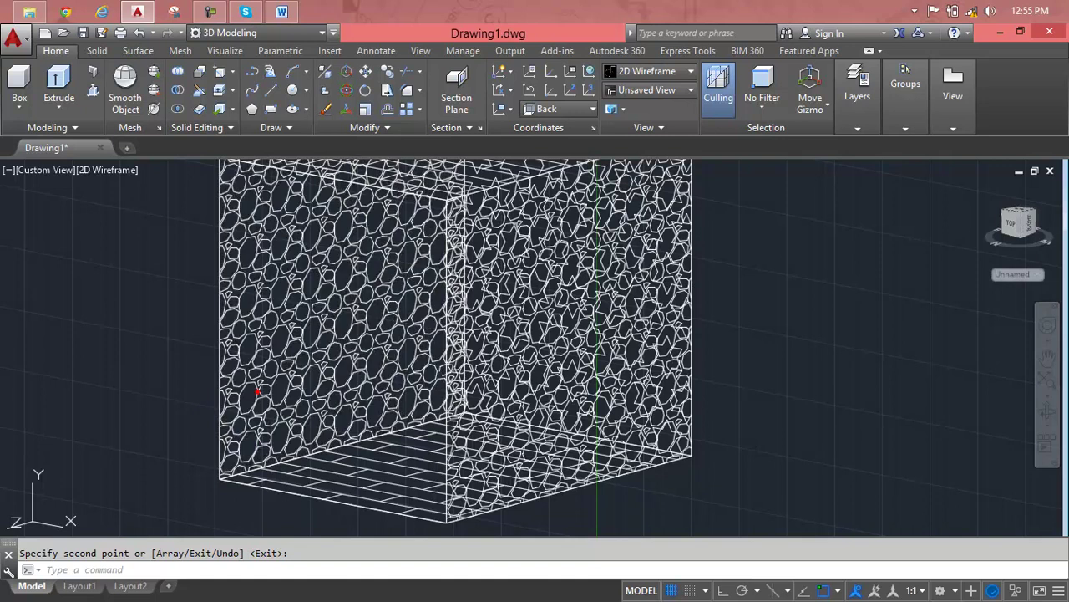
click(255, 395)
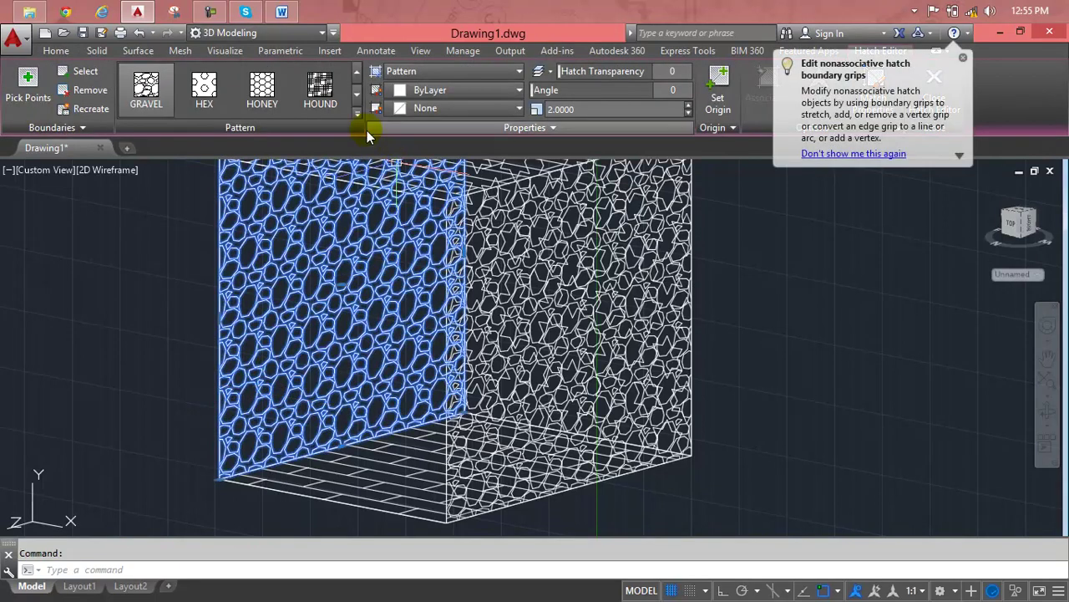
- Switch the copied face hatch's pattern to TRIANG from the pattern gallery
click(357, 111)
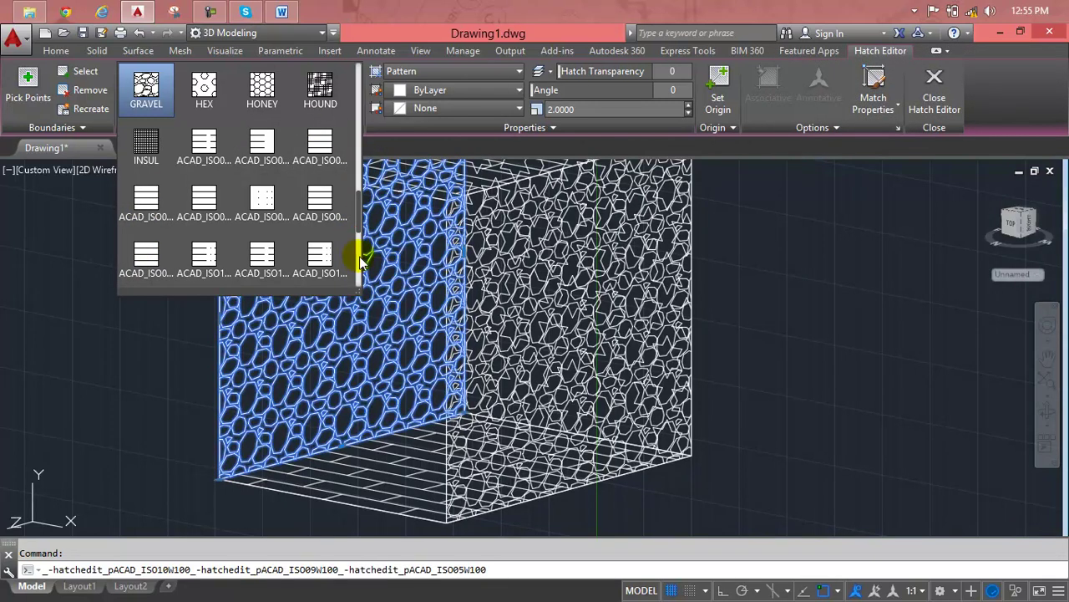
drag(361, 225, 364, 261)
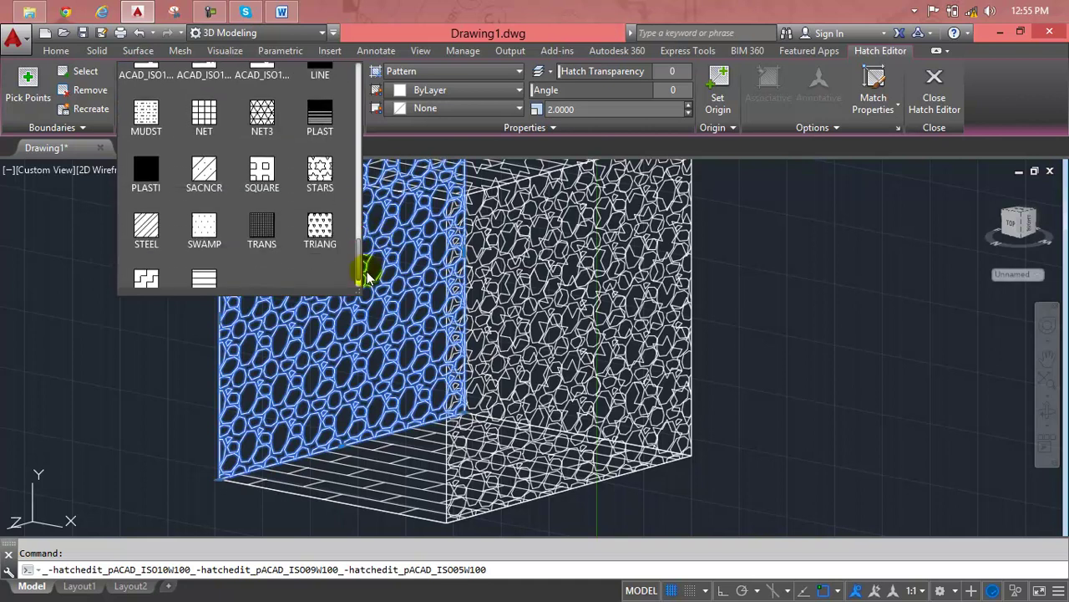
click(341, 240)
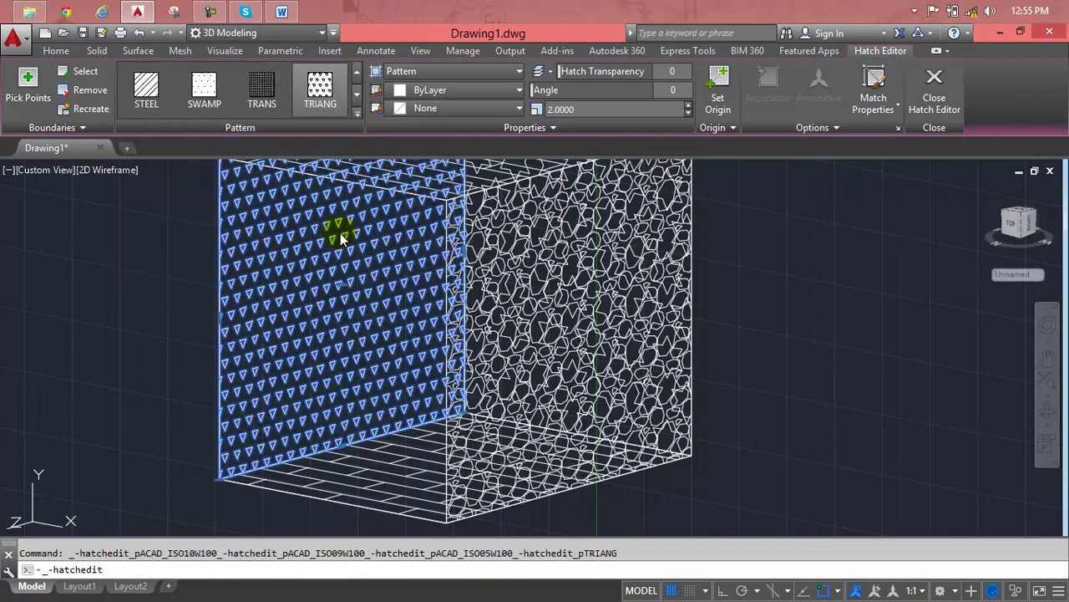
key(Escape)
scroll(712, 386, down, 2)
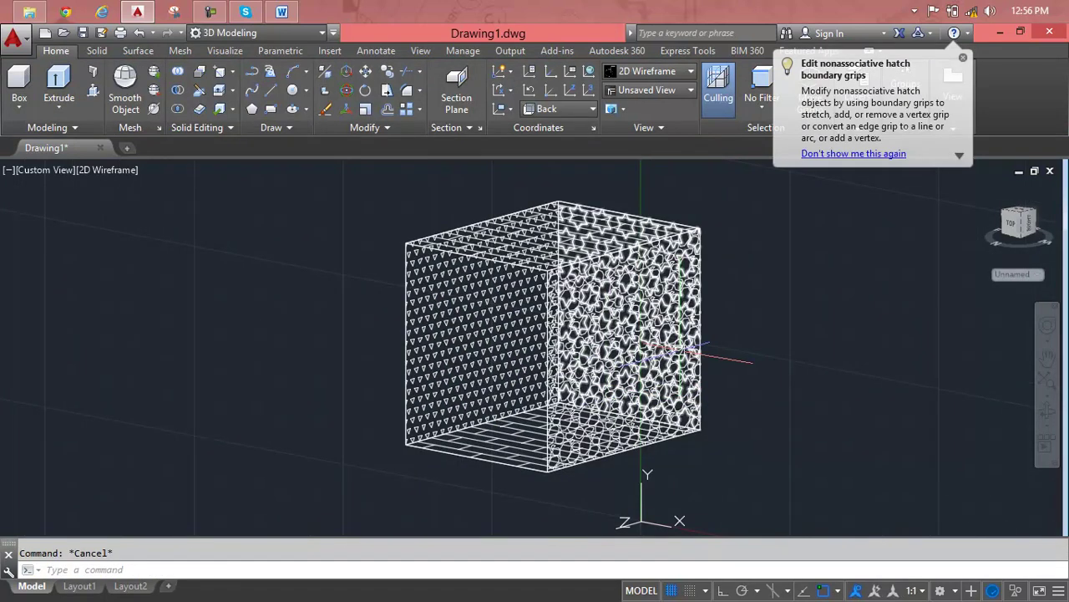
- Orbit the cube to a near-Right view, zoom in close, and bring up the visual styles list
shift+middle_drag(665, 351, 591, 342)
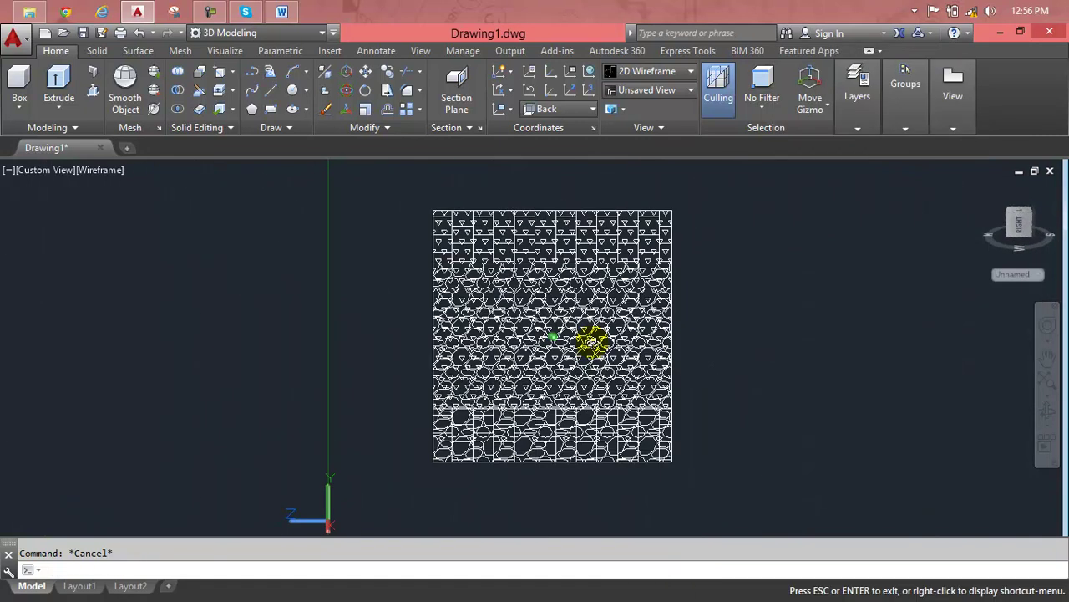
key(Escape)
scroll(591, 338, up, 3)
scroll(591, 338, up, 2)
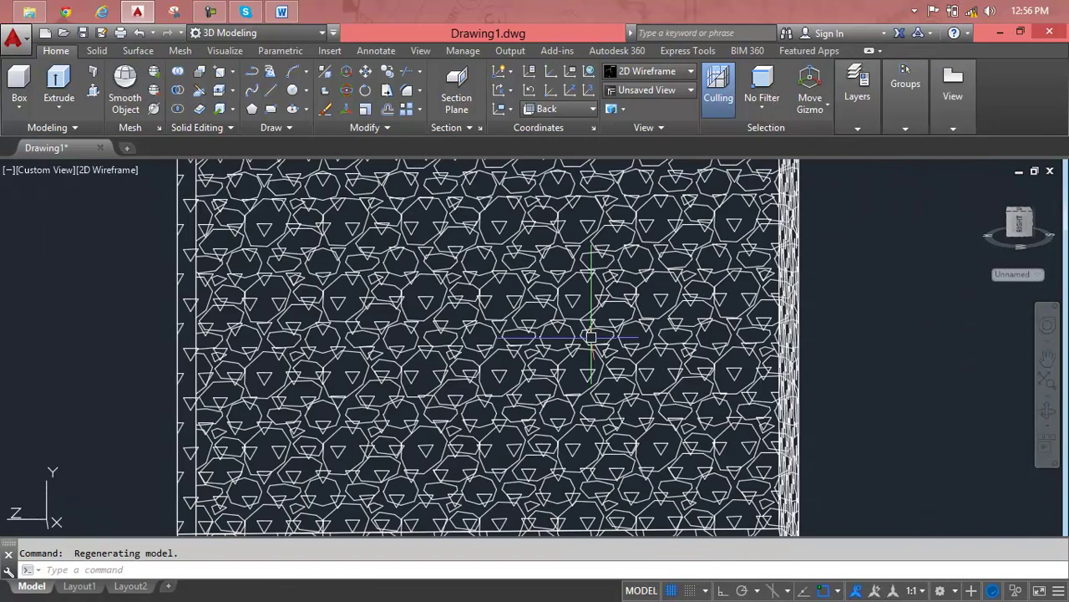
click(647, 82)
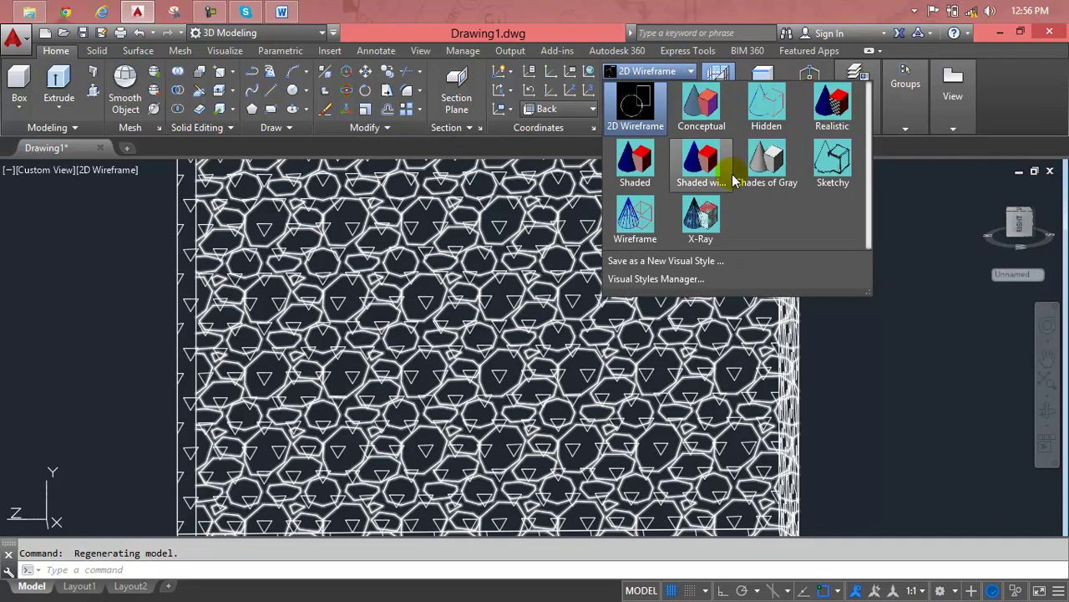
- Switch the hatched cube to the Realistic visual style and orbit slightly to check it
click(824, 113)
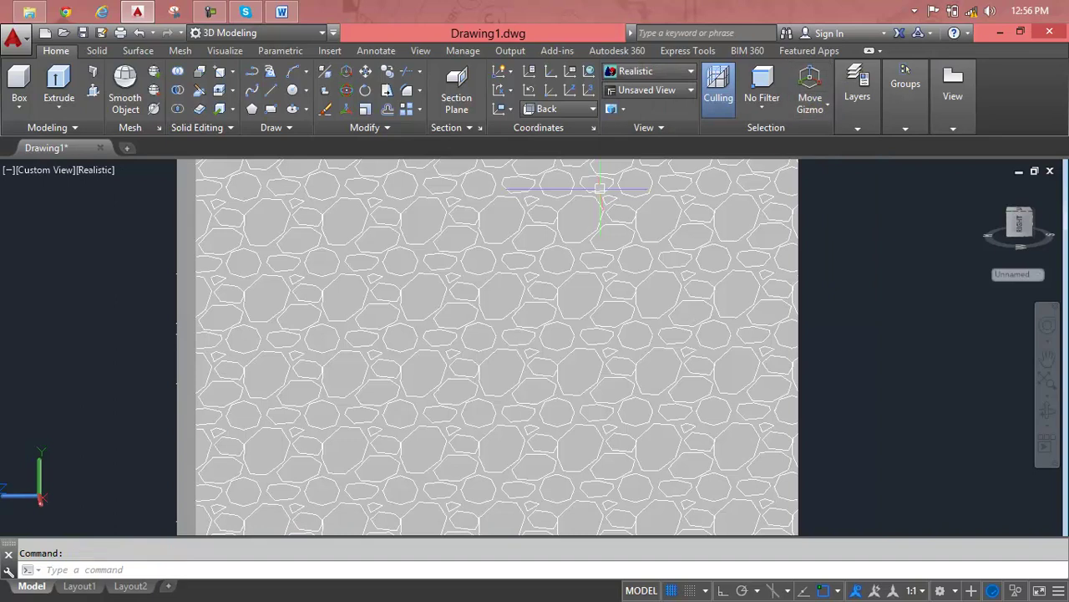
mouse_move(735, 313)
shift+middle_down()
mouse_move(675, 323)
mouse_move(766, 310)
shift+middle_up()
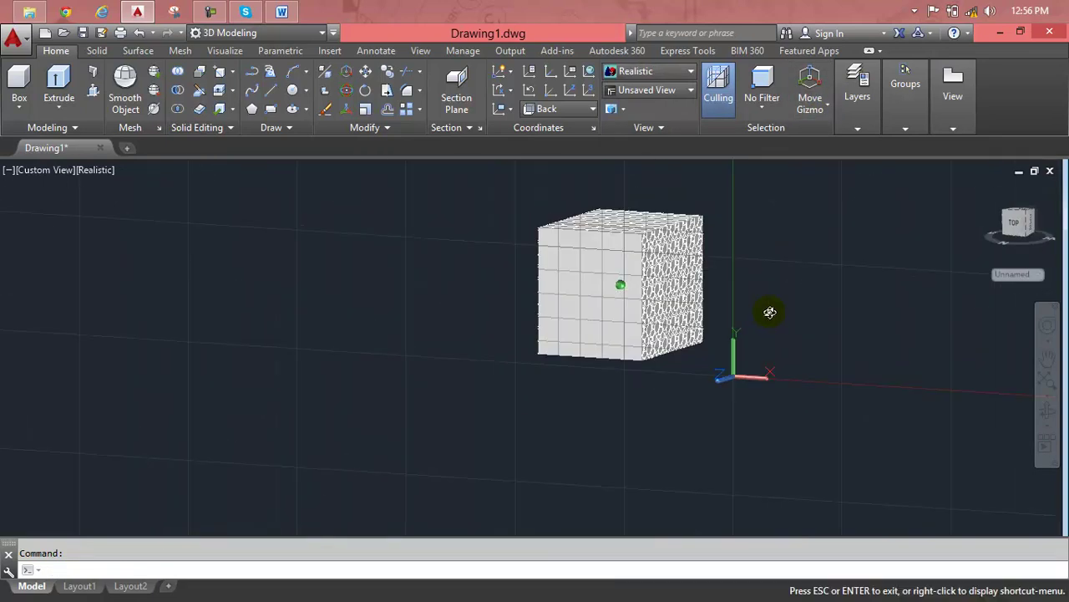
scroll(638, 322, up, 3)
scroll(638, 321, up, 2)
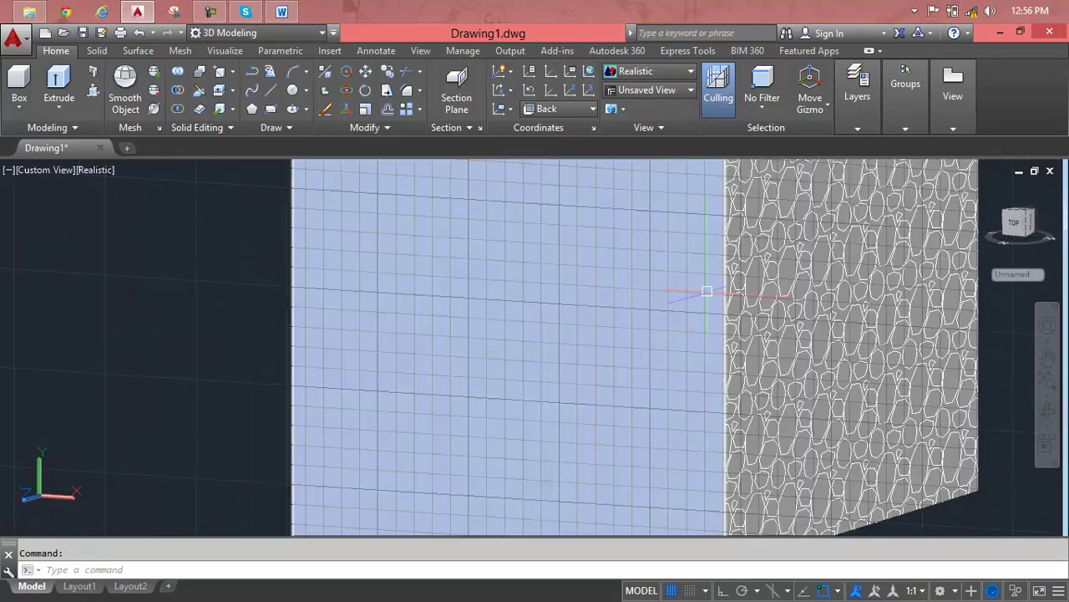
scroll(638, 321, down, 4)
- Return to the ViewCube Home view, then pan and zoom onto the front face
mouse_move(638, 322)
shift+middle_down()
mouse_move(662, 345)
mouse_move(673, 336)
shift+middle_up()
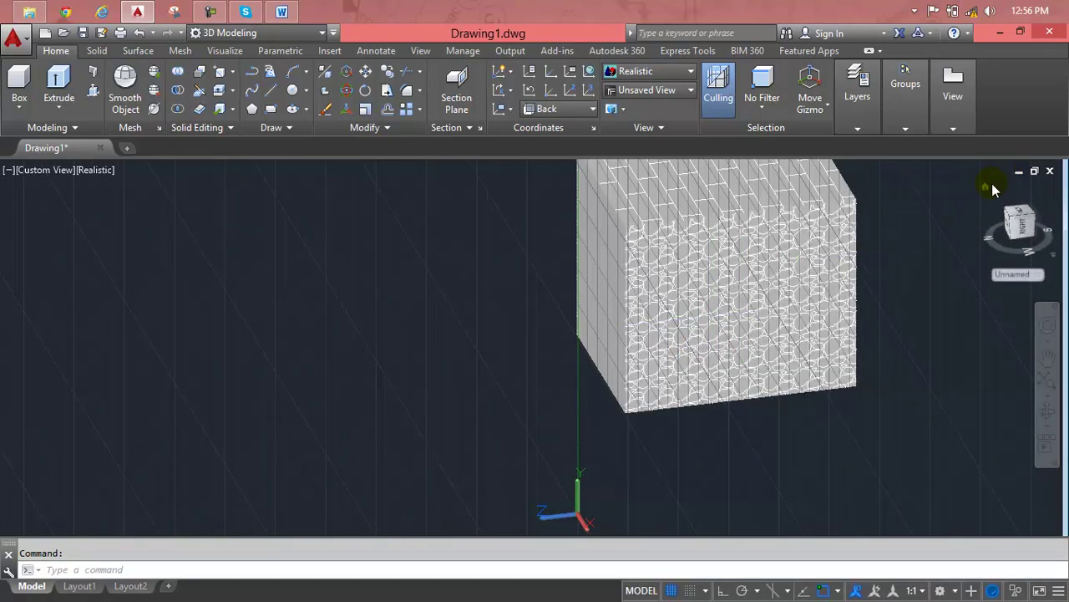
click(988, 186)
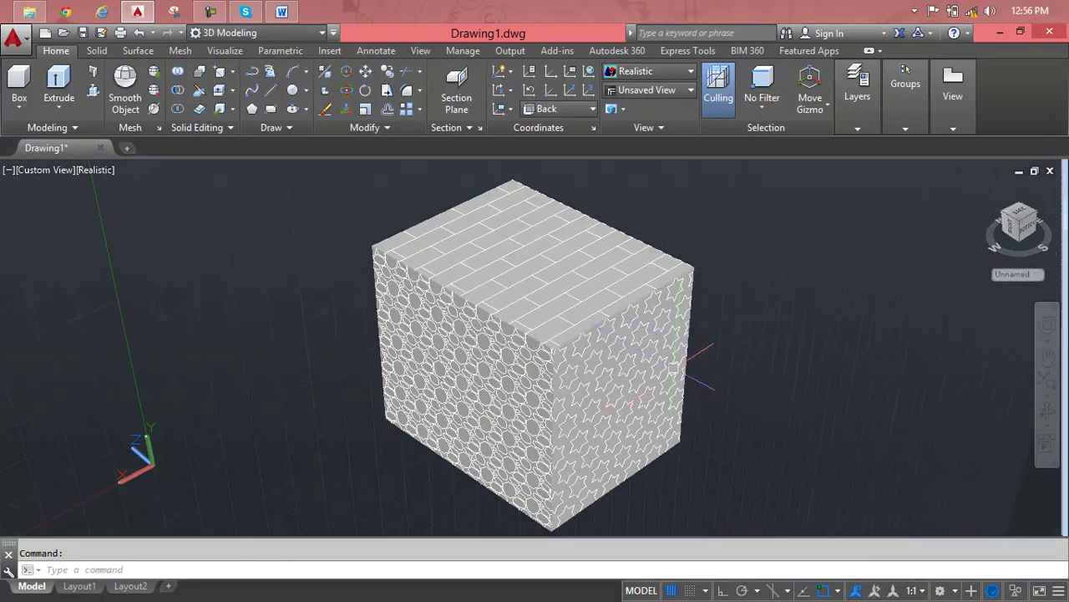
scroll(592, 363, up, 4)
middle_drag(592, 362, 721, 279)
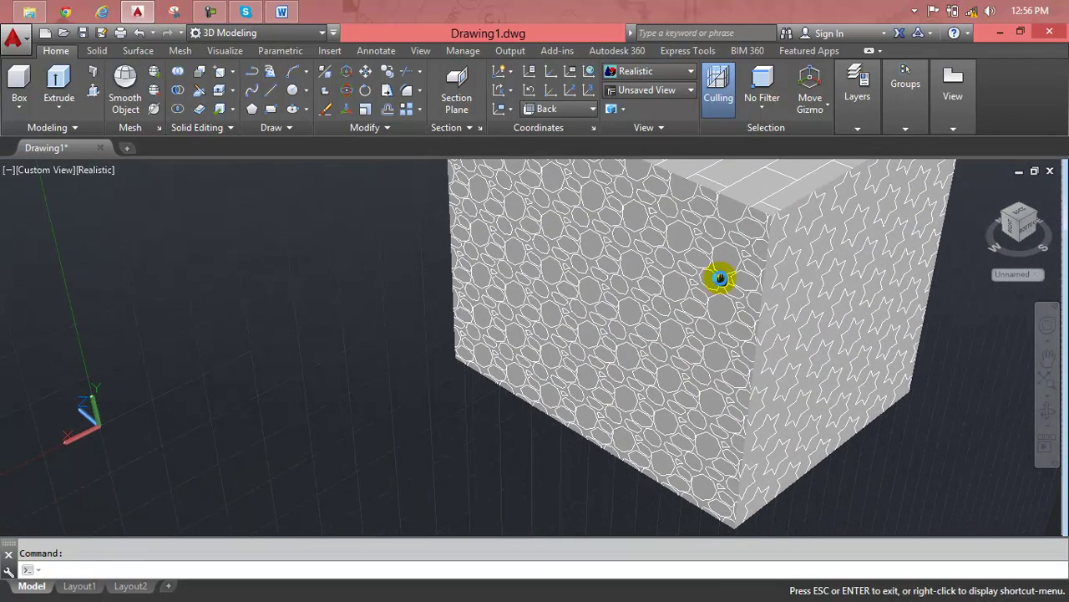
scroll(644, 293, up, 3)
scroll(644, 294, up, 2)
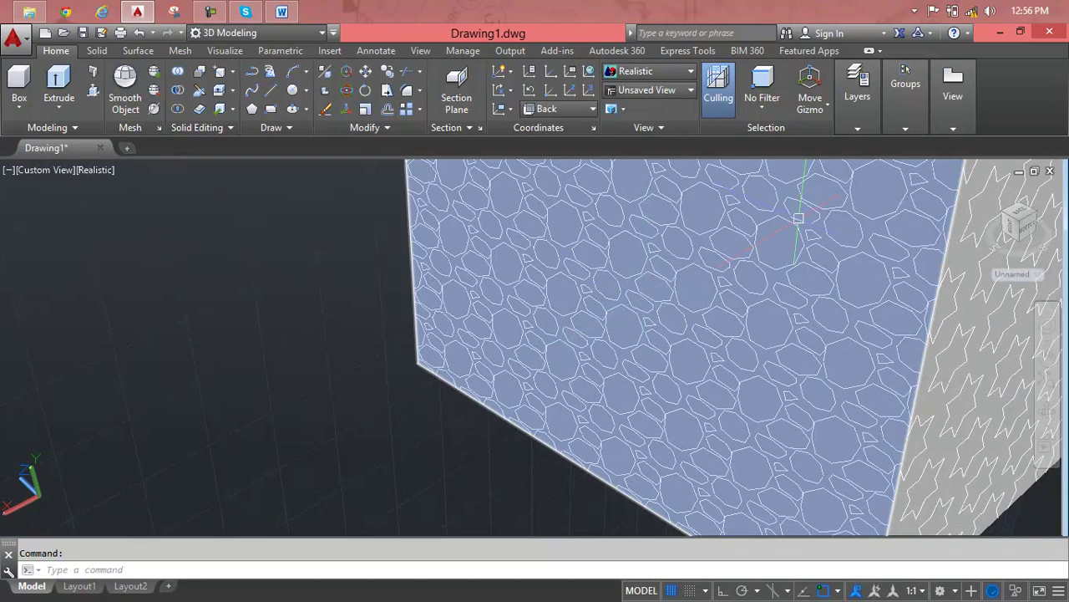
- Explode the gravel hatch on the front face with the Modify panel's Explode tool
click(643, 276)
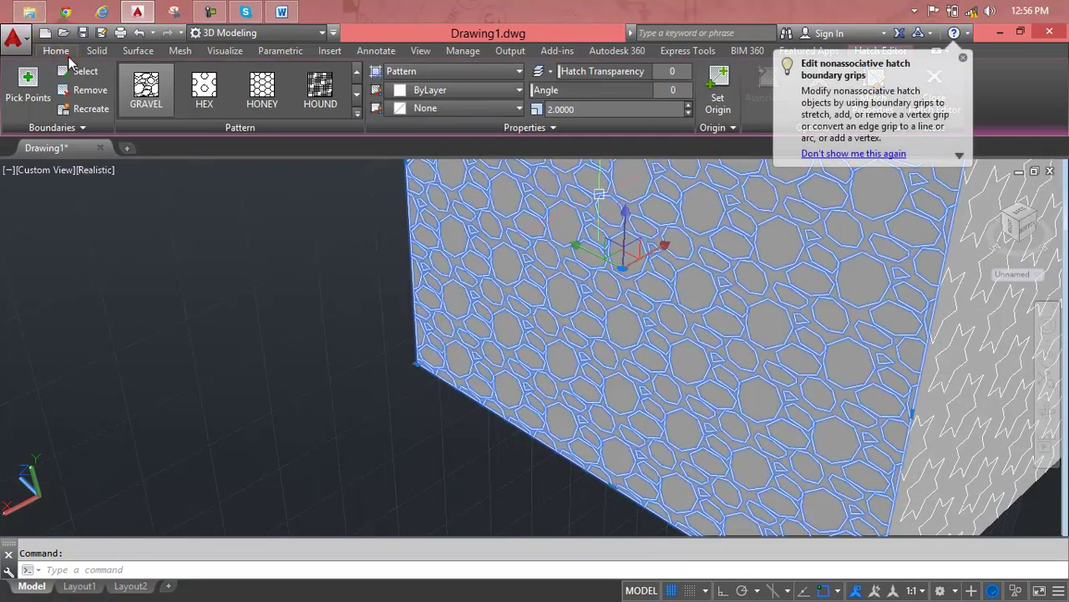
click(56, 50)
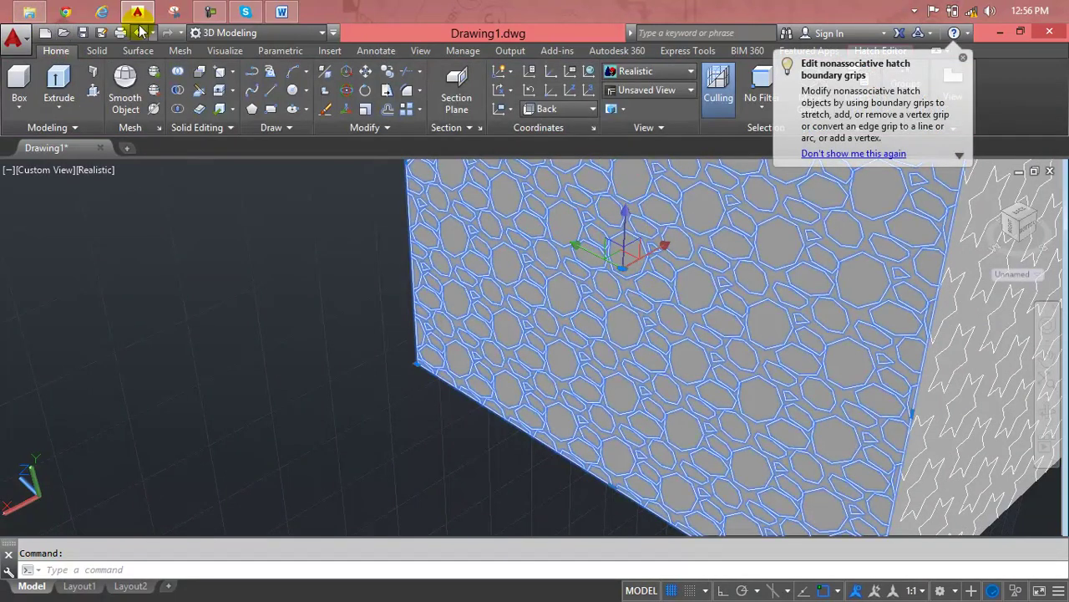
click(399, 130)
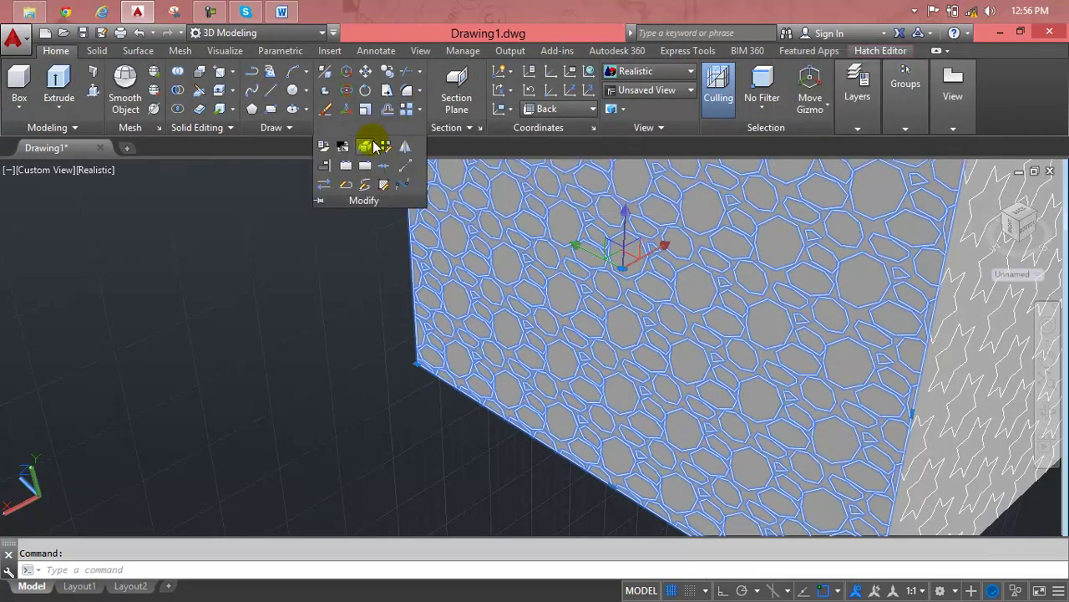
click(365, 147)
- Select the front face, brick floor hatch and triangle-hatched back wall to inspect them, then reach for saved views
click(629, 247)
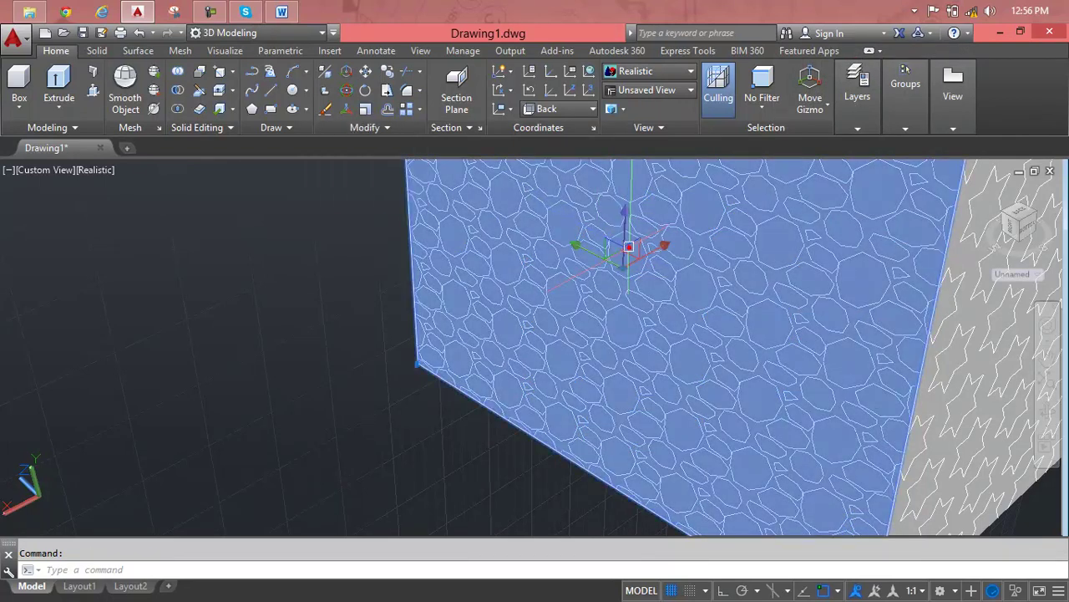
click(628, 249)
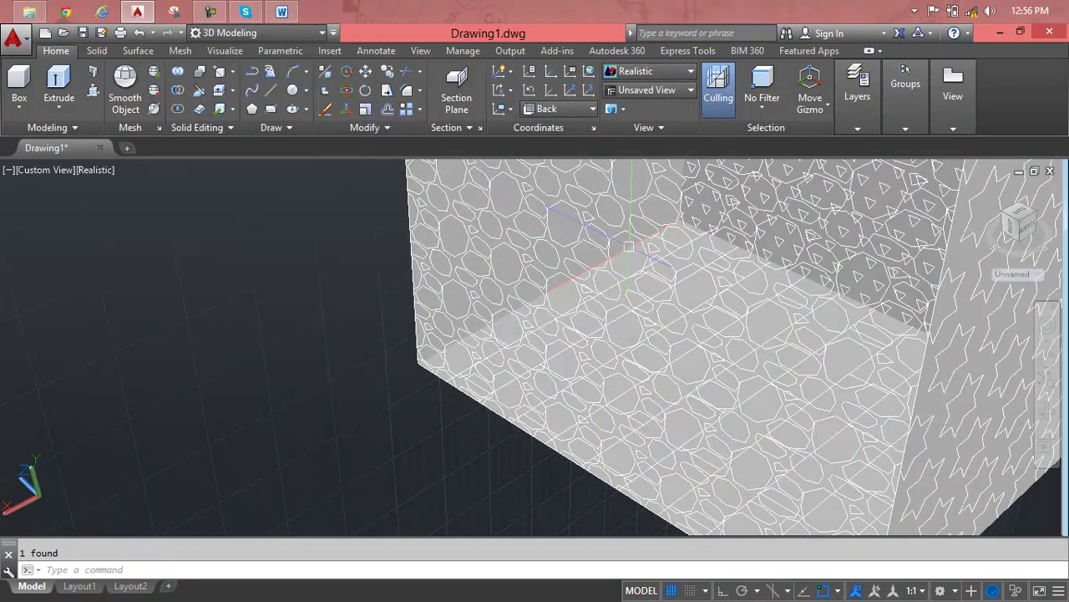
click(754, 275)
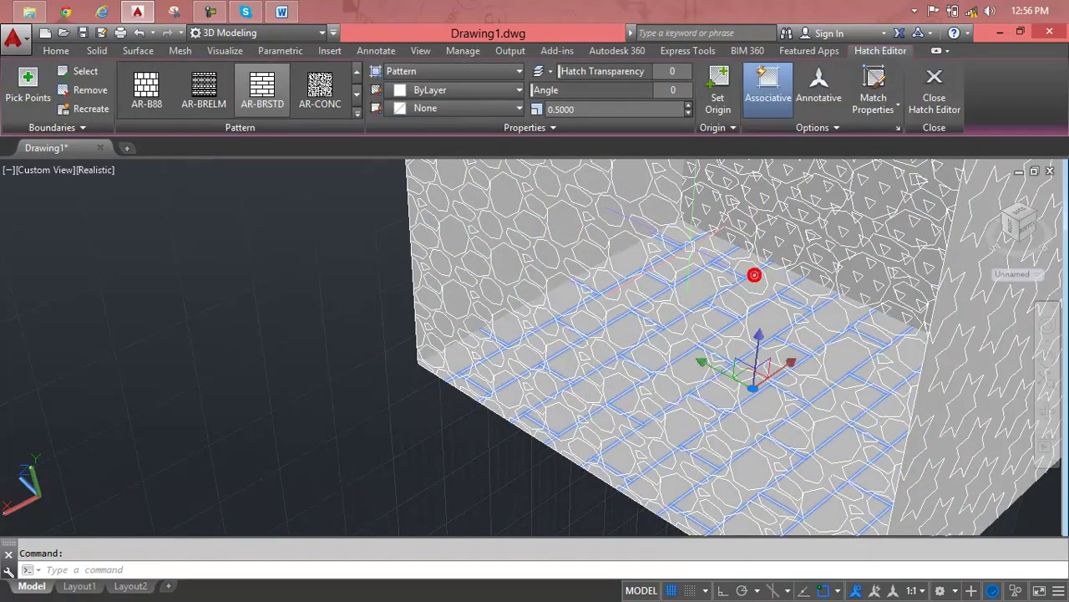
key(Escape)
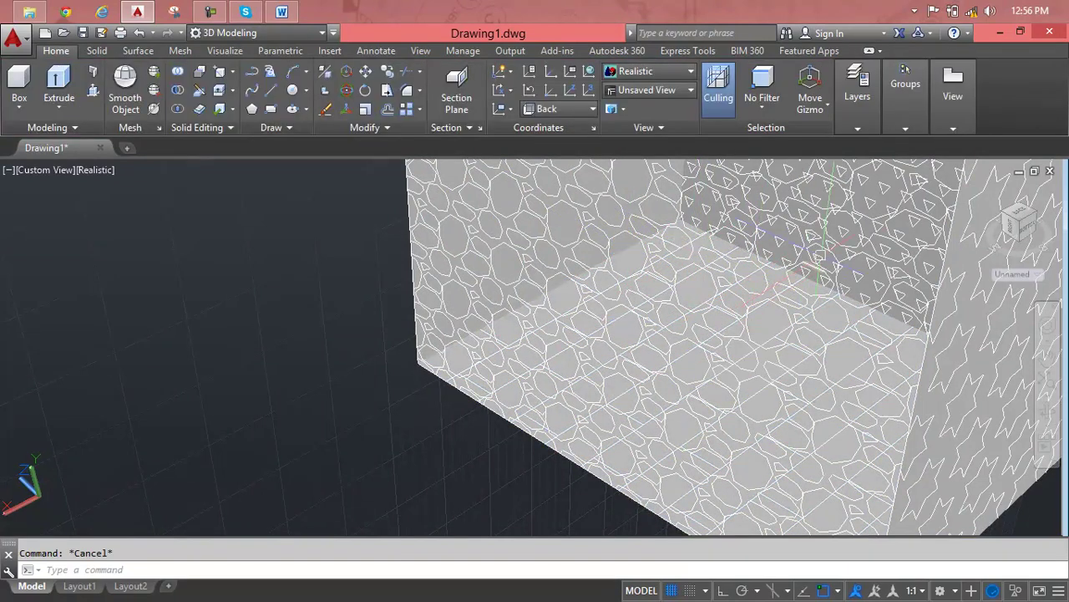
click(871, 258)
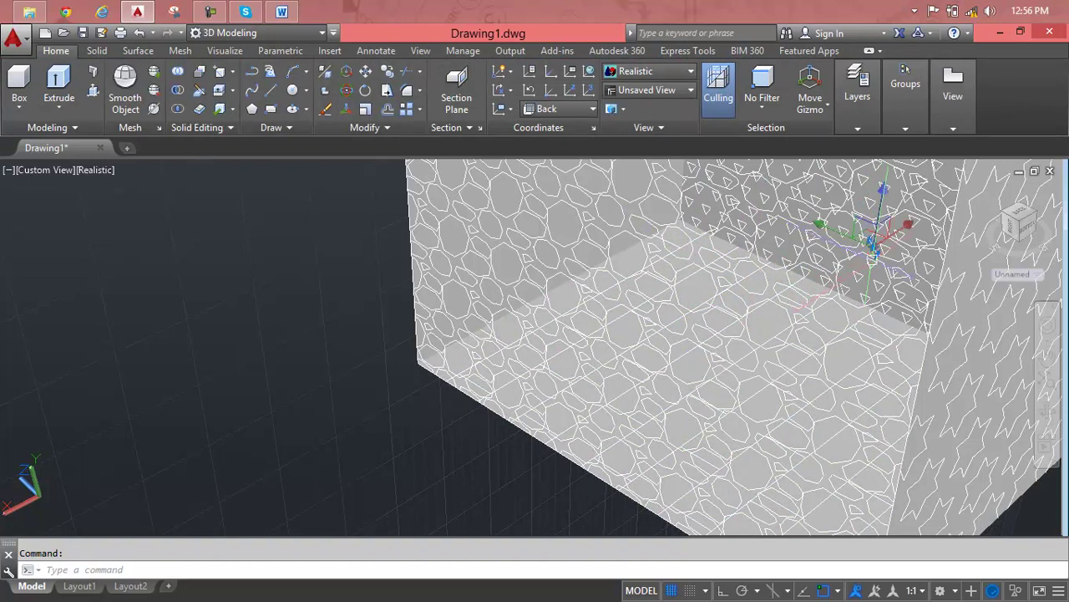
click(690, 89)
- Switch the view to the Conceptual visual style and check the star hatch on the right face
click(667, 70)
click(666, 70)
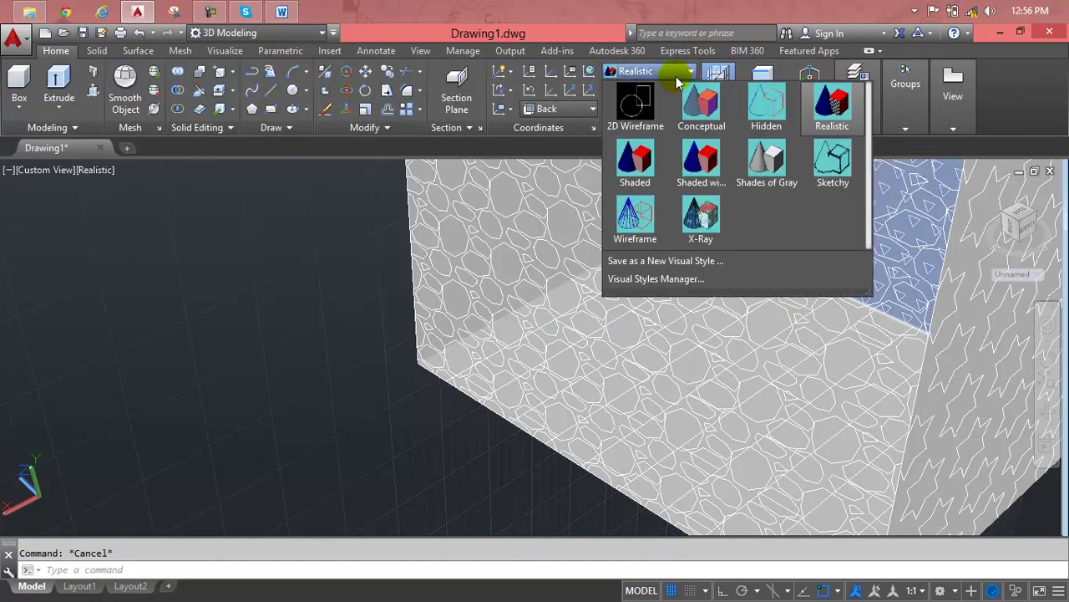
click(702, 105)
scroll(693, 230, down, 2)
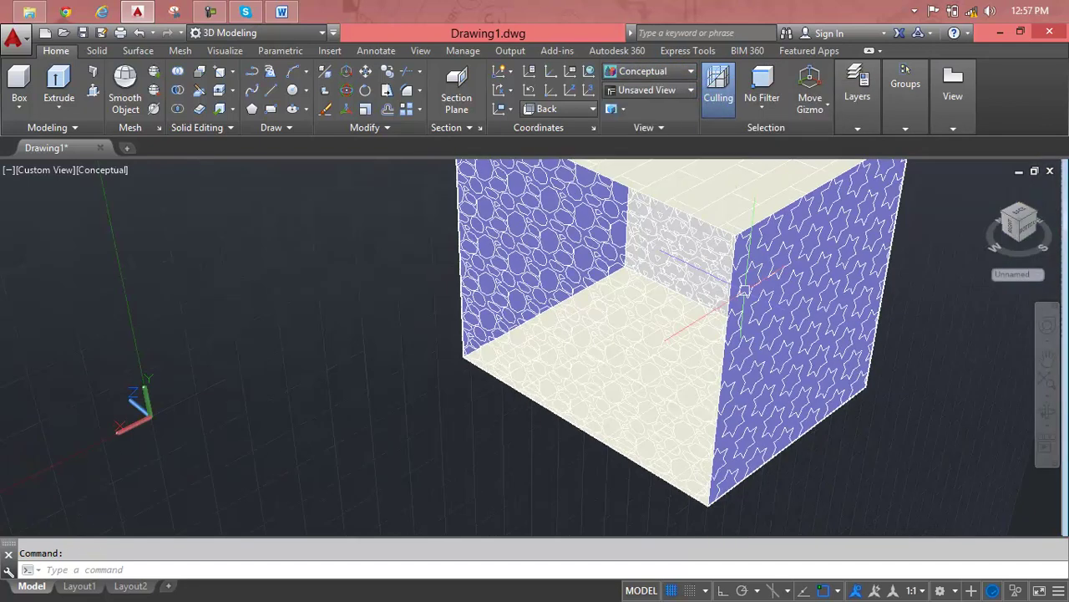
click(840, 309)
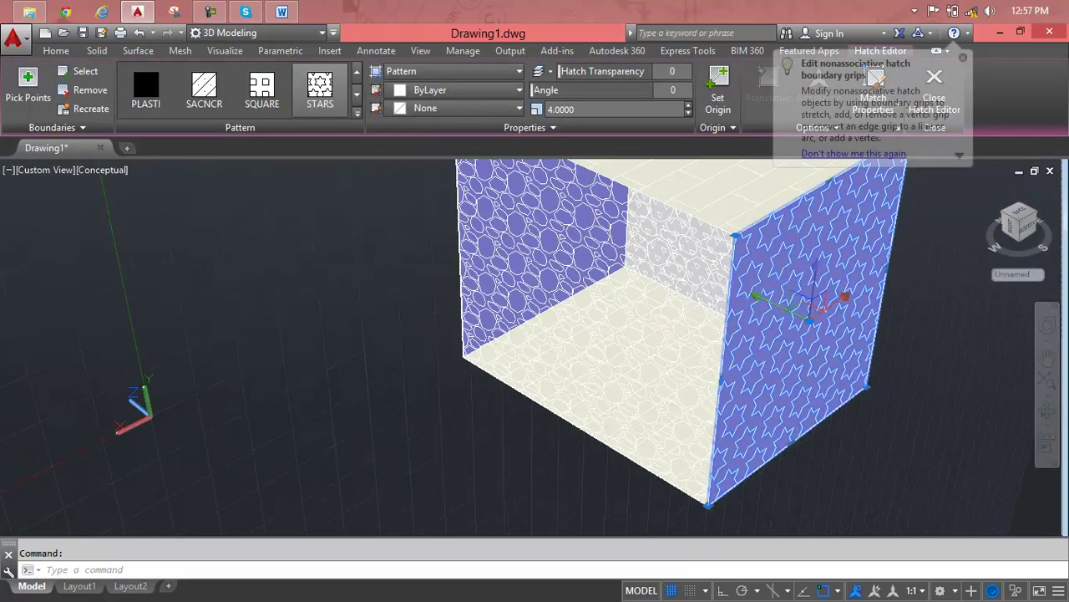
key(Escape)
- Undo back to Realistic and the gravel explode, zoom in, and start Explode again
key(ctrl+z)
key(ctrl+z)
key(ctrl+z)
click(802, 365)
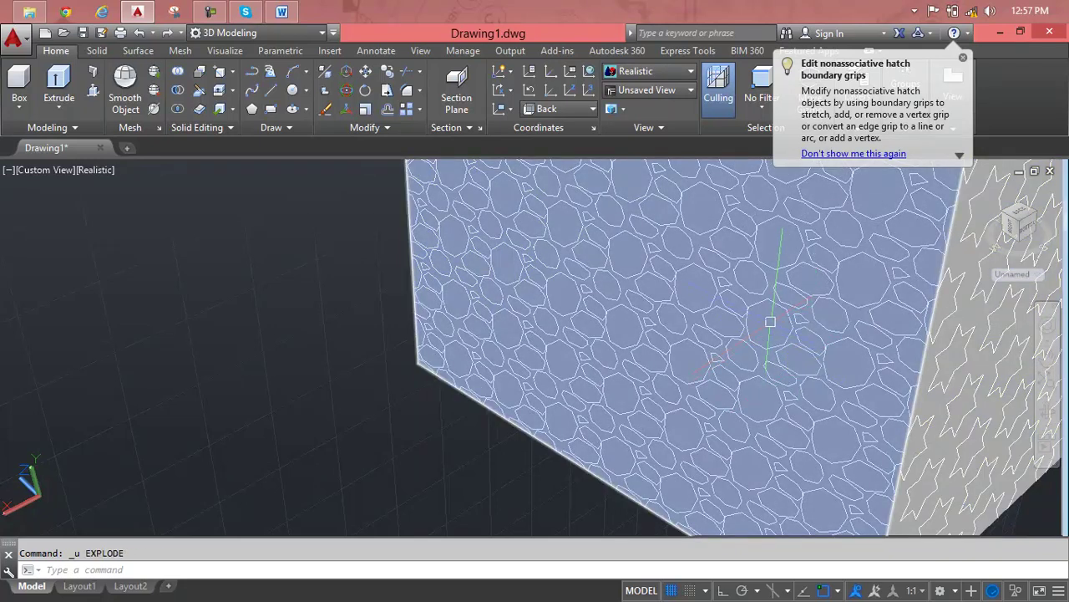
key(Escape)
scroll(429, 353, up, 2)
scroll(434, 351, up, 3)
scroll(434, 351, up, 2)
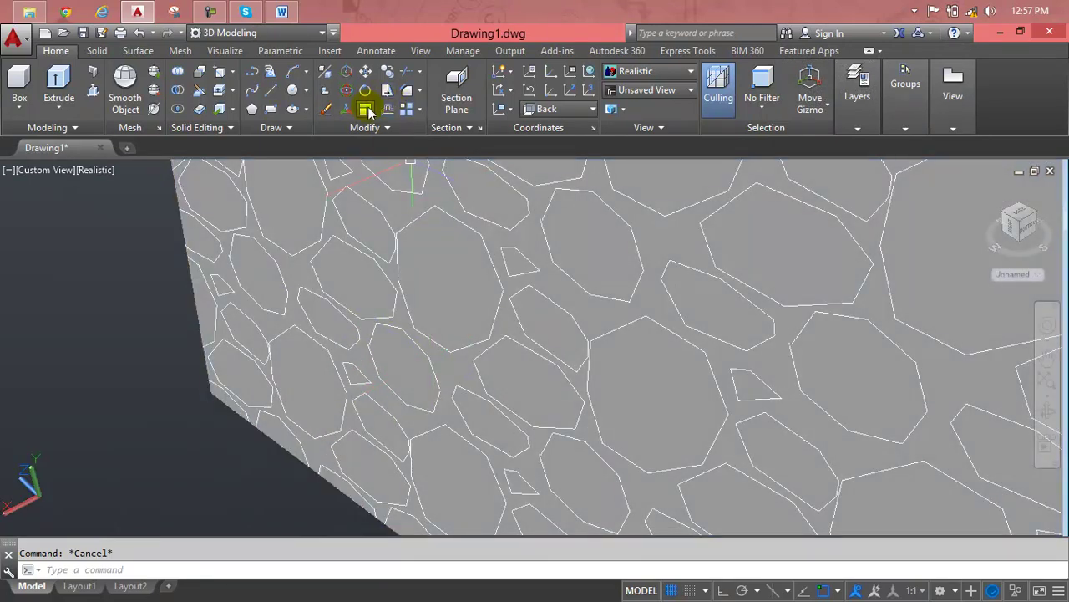
click(391, 126)
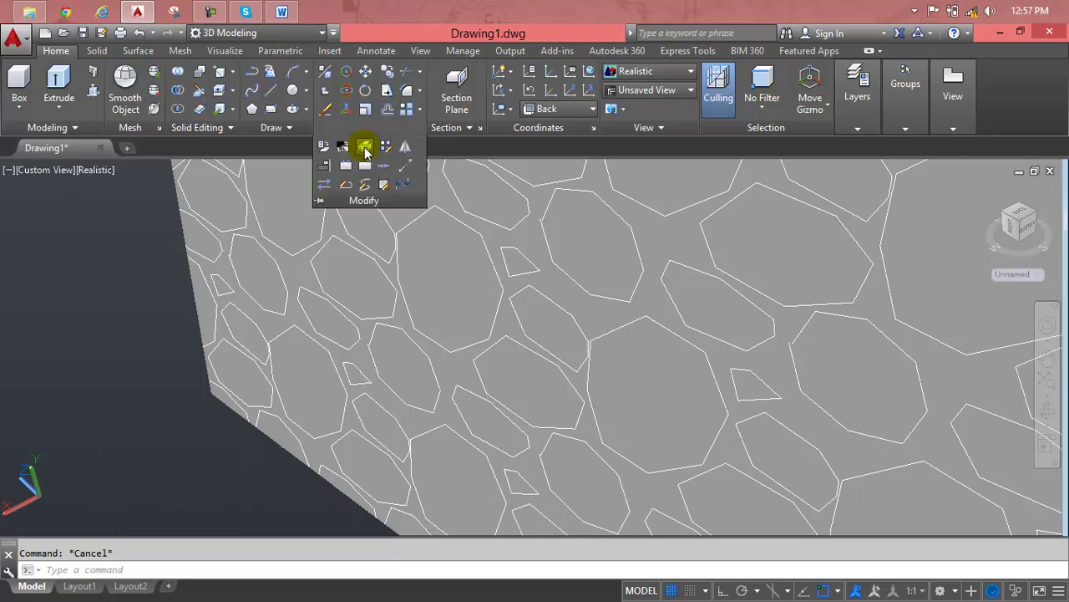
click(367, 165)
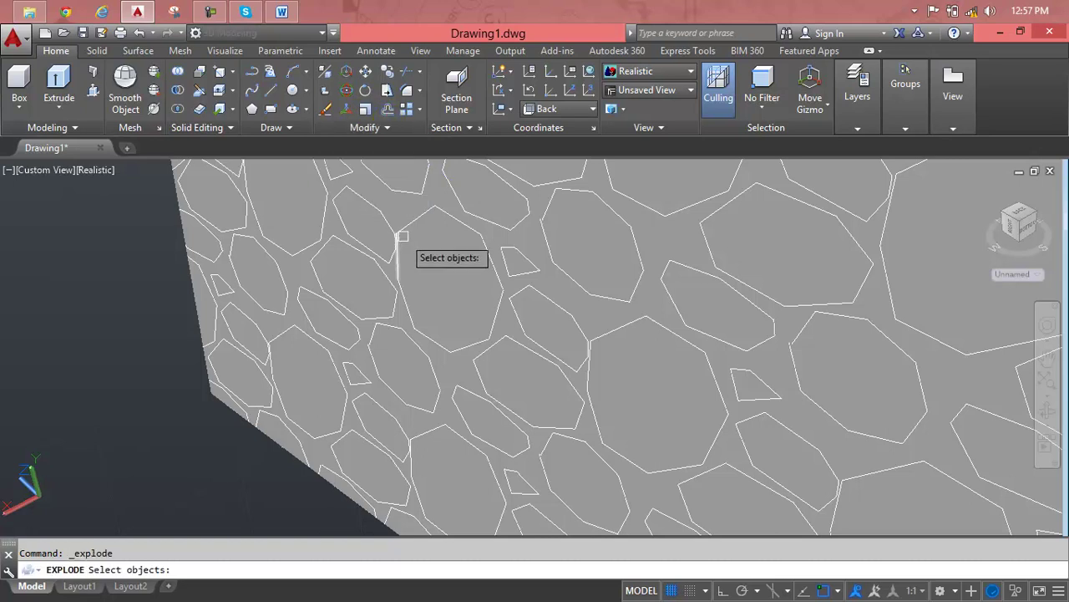
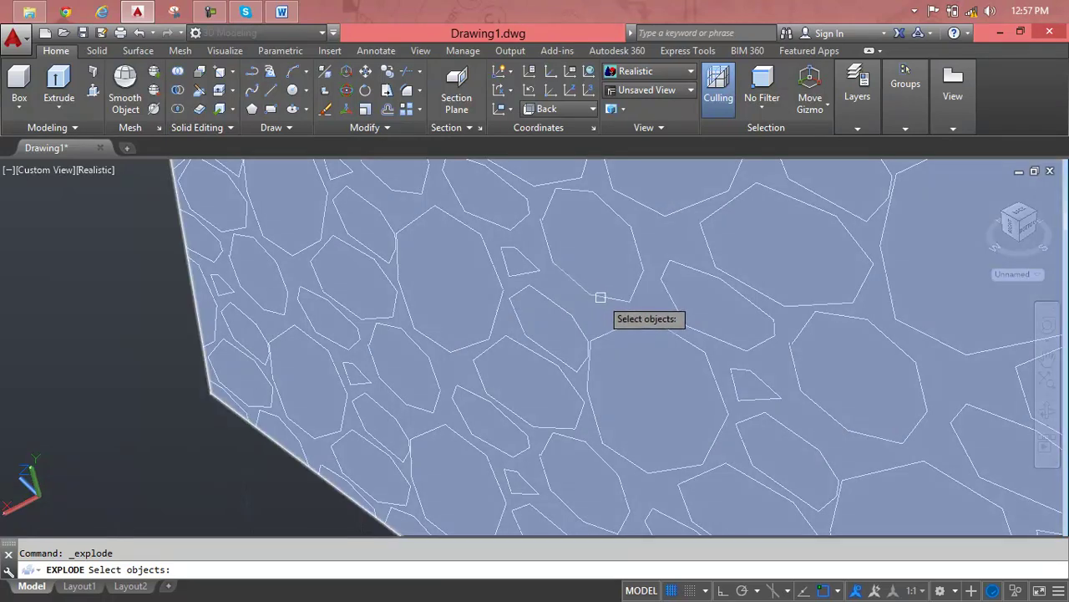
- Explode the solid and its hexagon-patterned face into separate linework
click(594, 316)
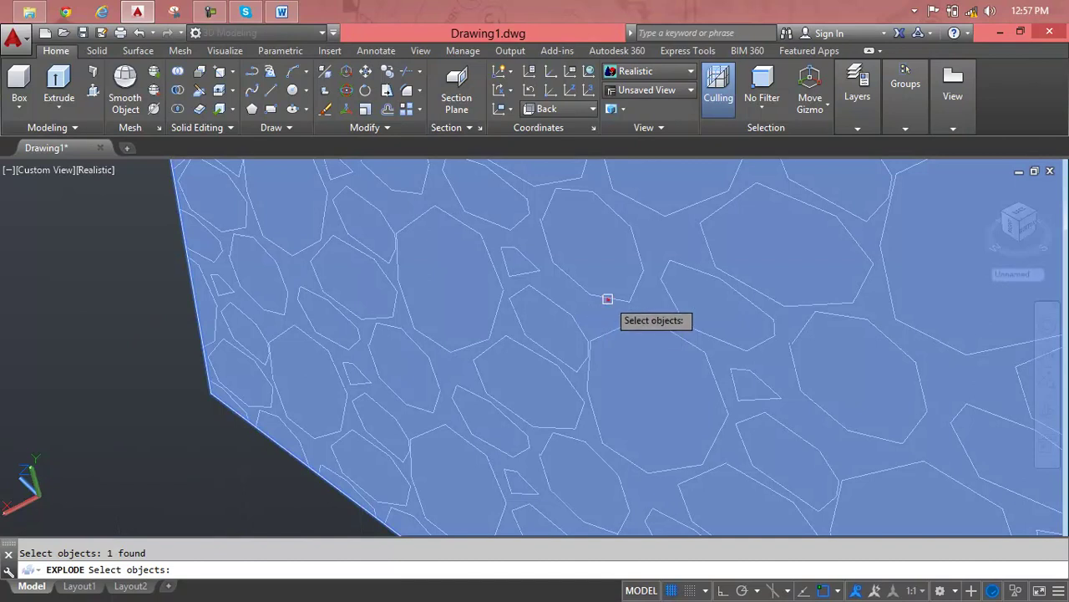
click(607, 299)
scroll(640, 217, down, 3)
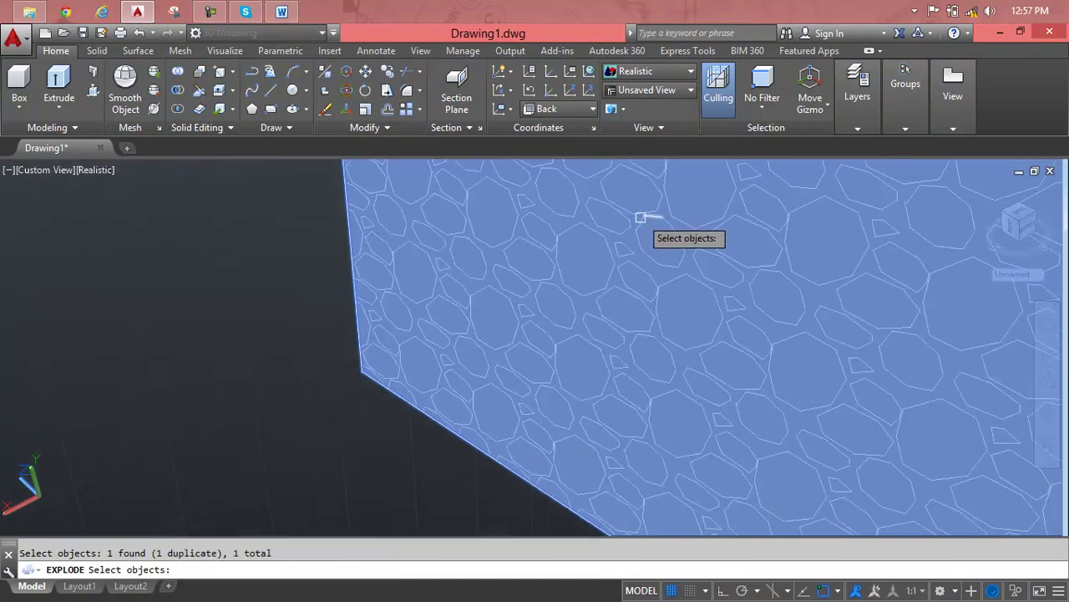
scroll(670, 224, down, 3)
click(680, 217)
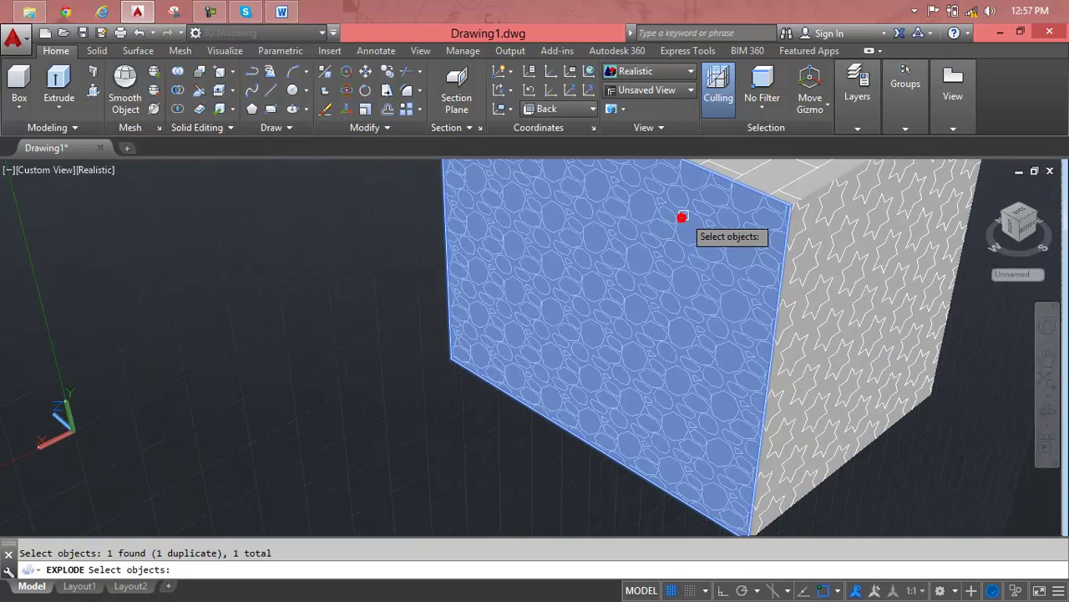
click(698, 212)
right_click(716, 215)
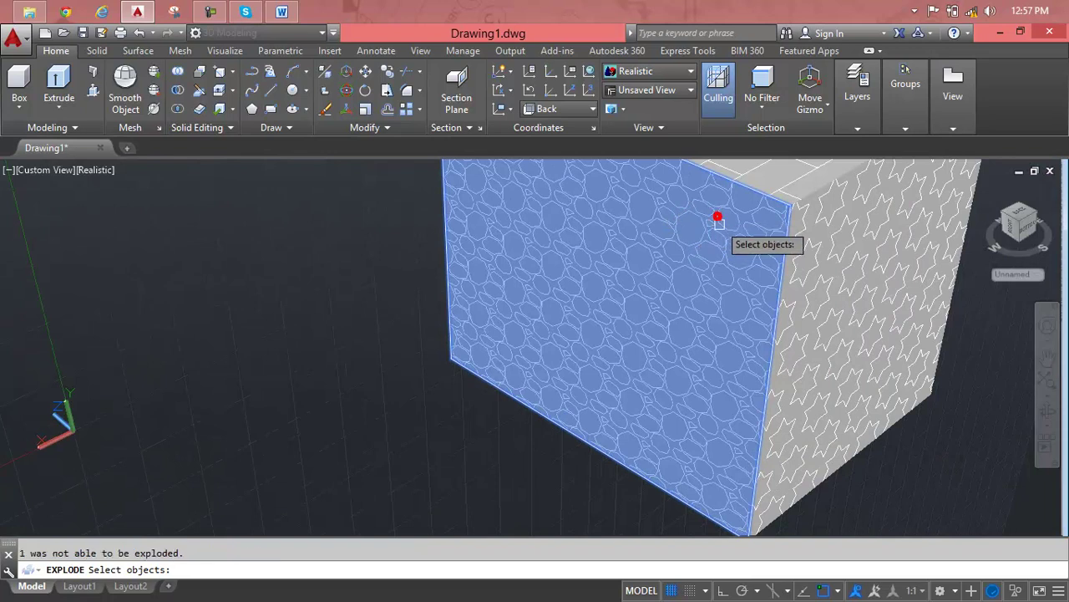
- Explode the textured side face of the box as well
click(790, 263)
shift+click(818, 252)
click(818, 253)
right_click(818, 253)
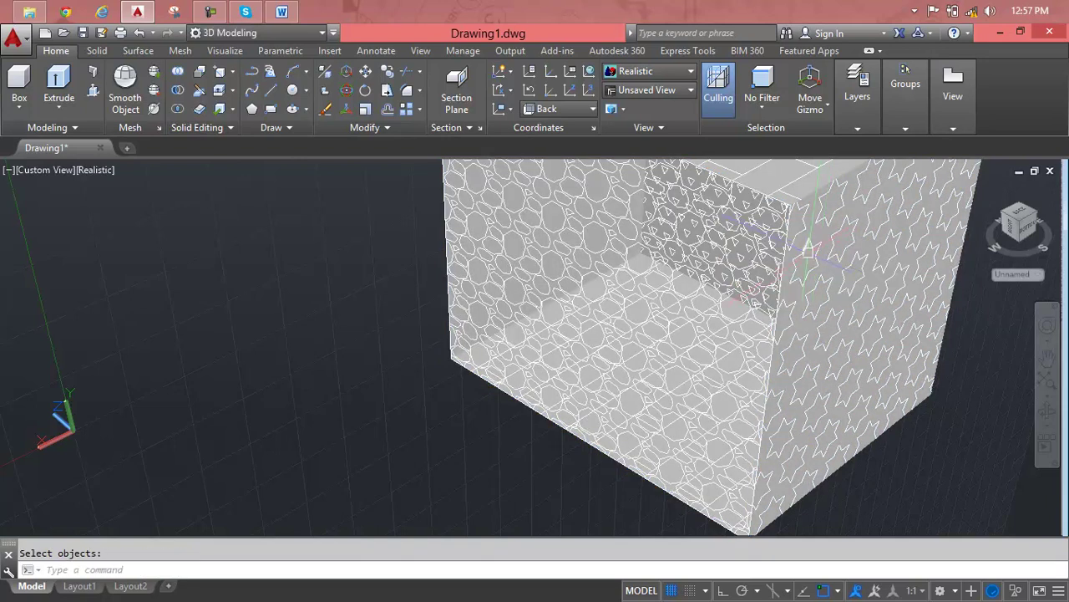
- Centre the whole textured box in view, then select and deselect the star-patterned face
scroll(808, 250, down, 3)
mouse_move(808, 249)
middle_down()
mouse_move(663, 290)
mouse_move(535, 304)
middle_up()
scroll(479, 317, up, 2)
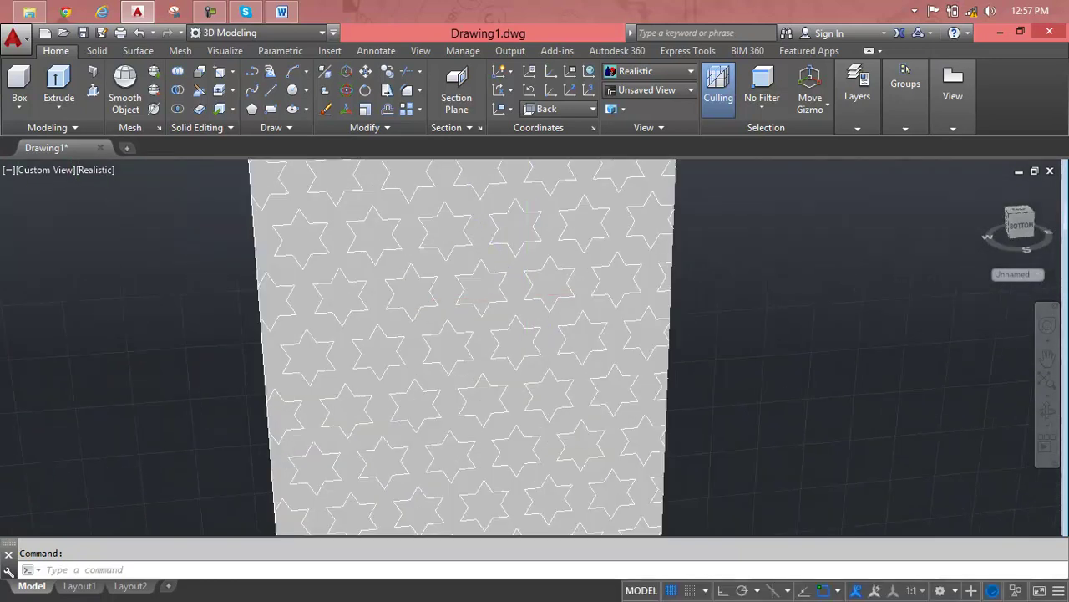
click(531, 281)
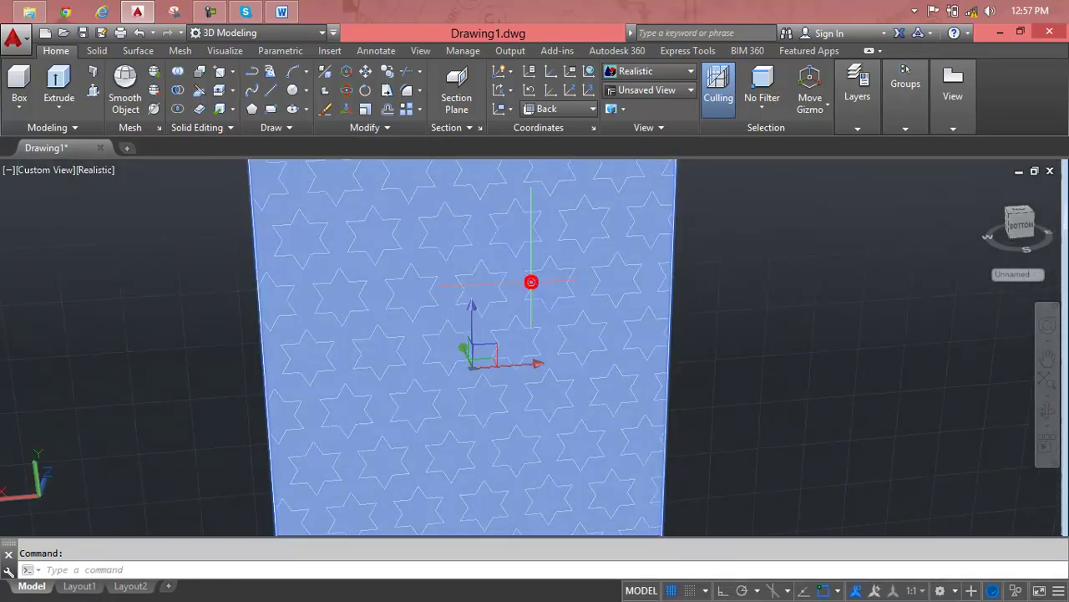
key(Escape)
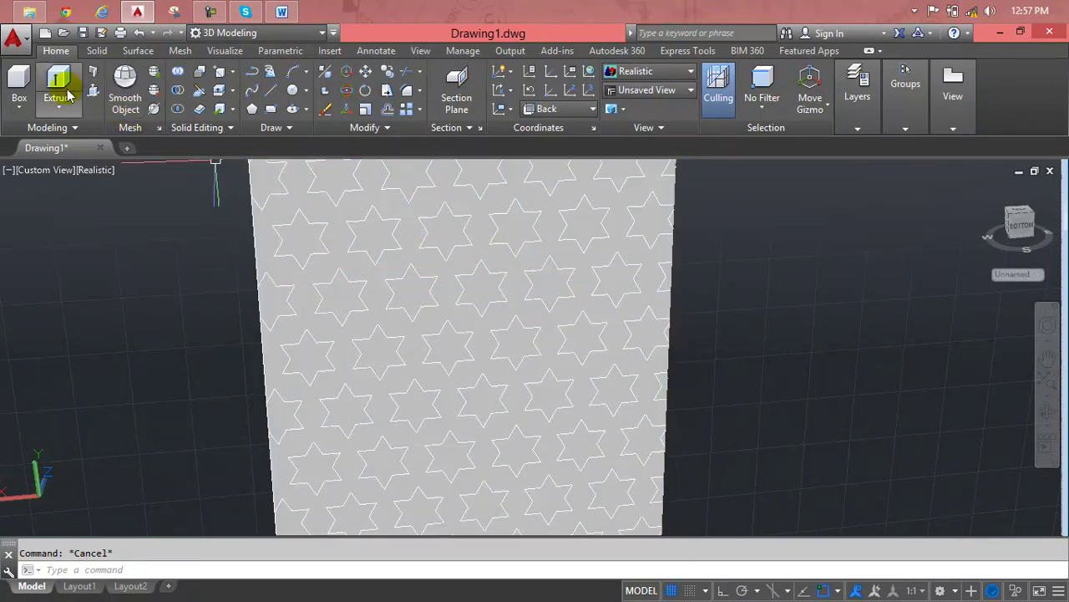
- Run Press/Pull and pick bounded star areas inside the star-patterned face
click(99, 95)
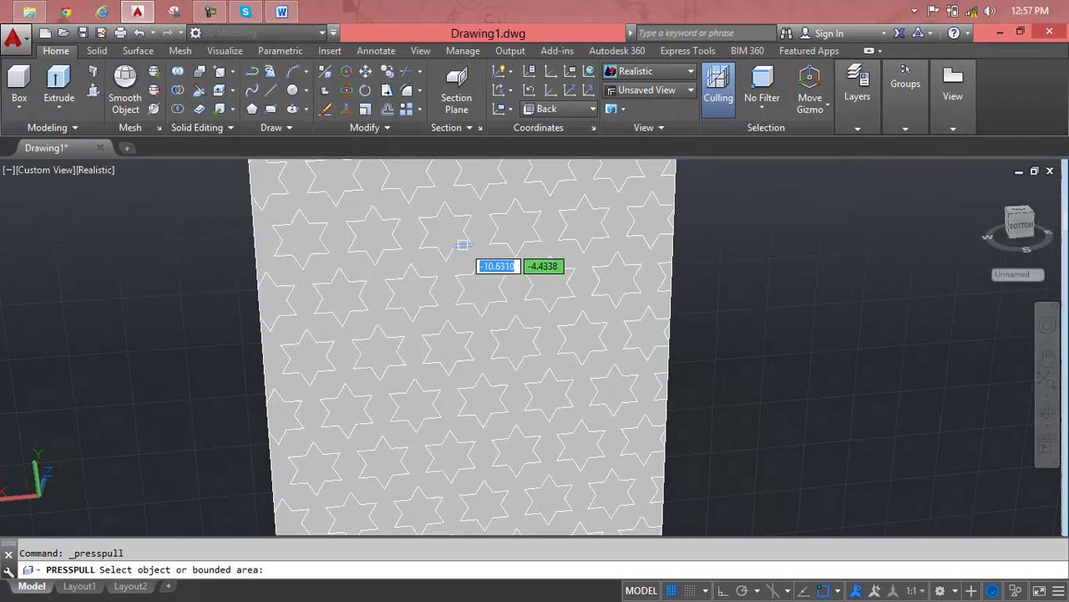
click(445, 234)
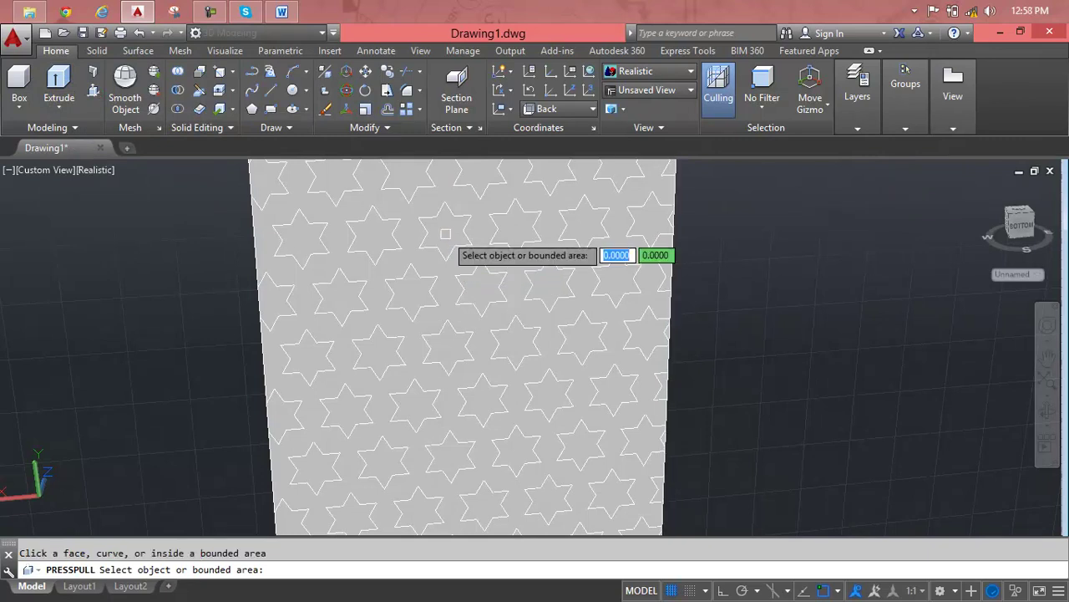
click(444, 232)
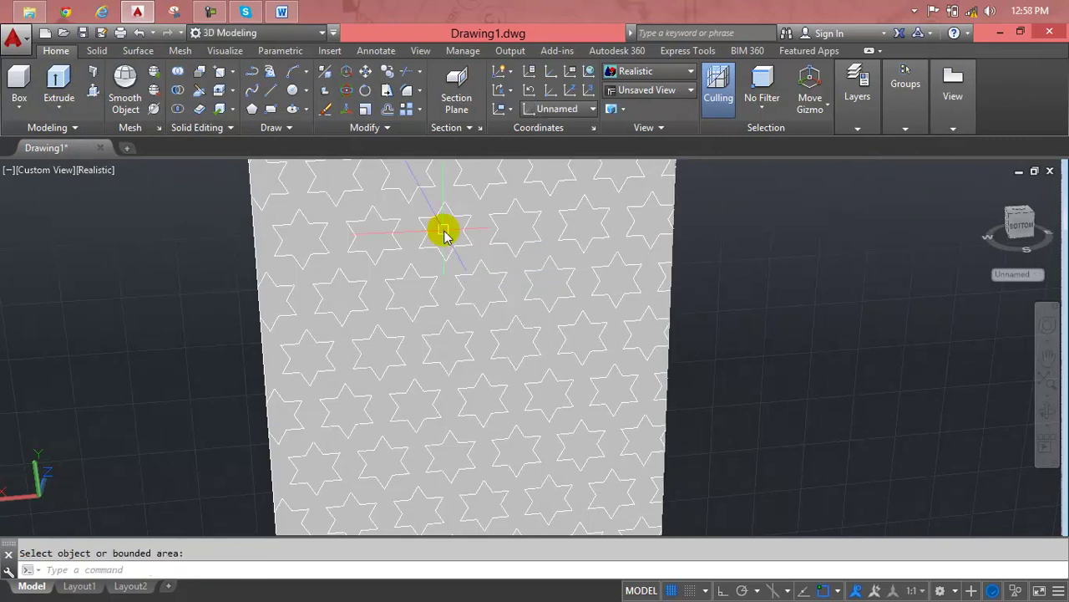
click(444, 232)
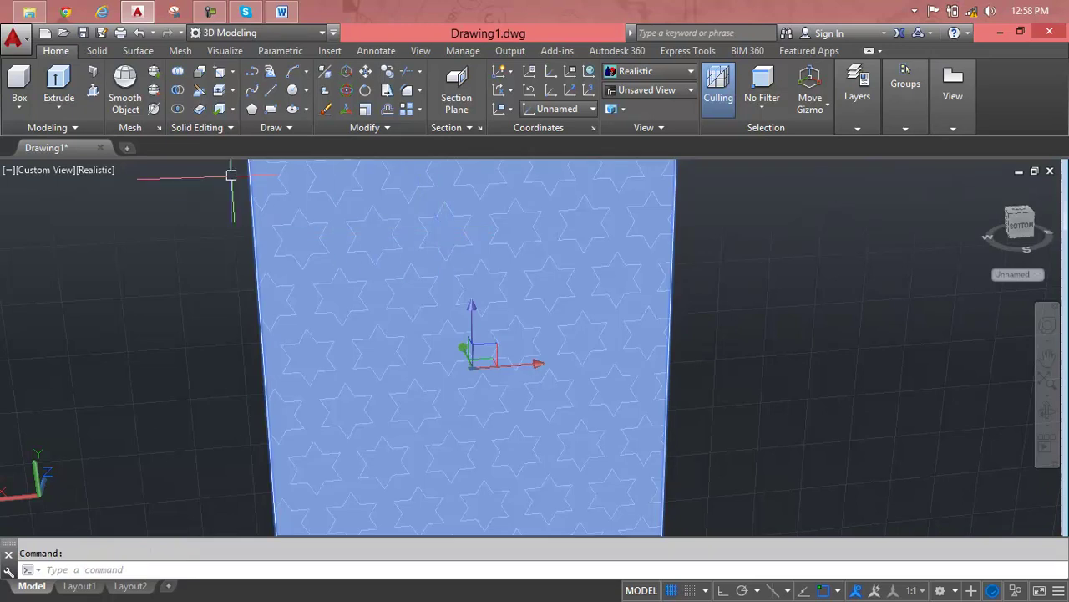
click(92, 90)
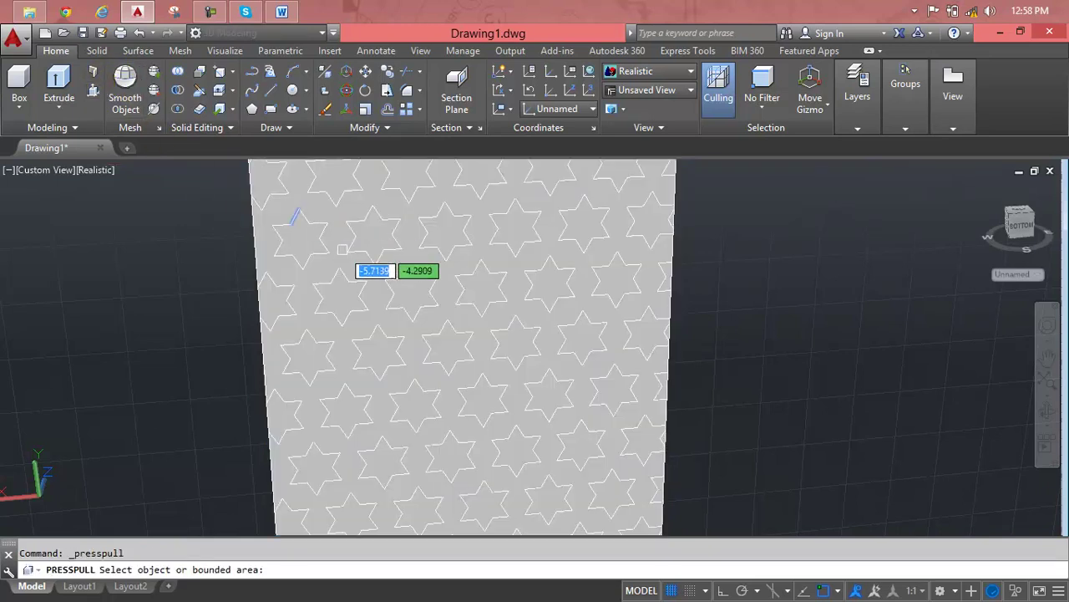
click(361, 268)
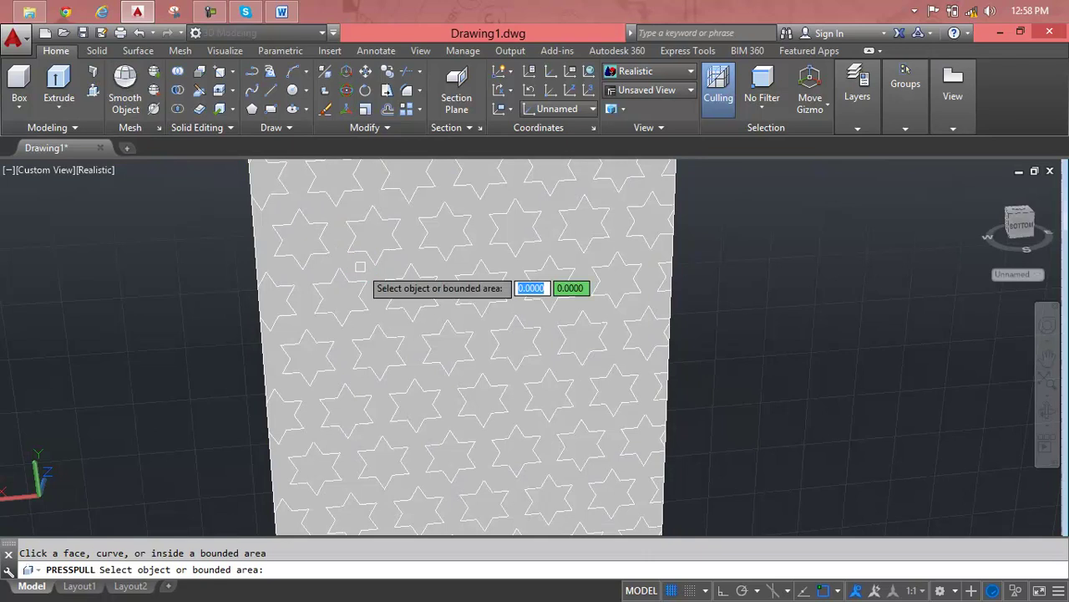
click(358, 263)
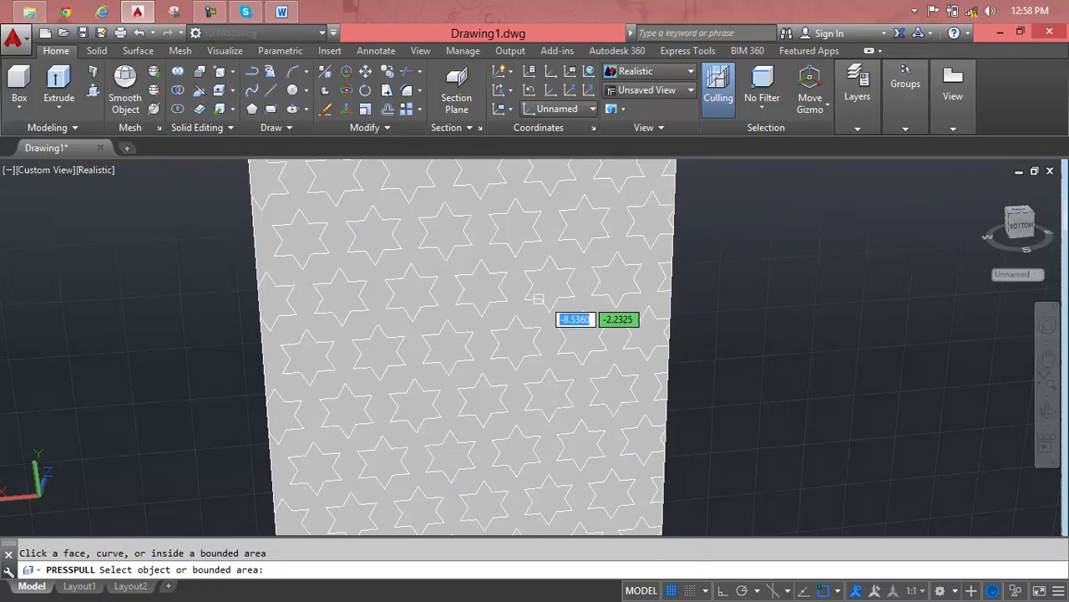
mouse_move(427, 333)
shift+middle_down()
mouse_move(595, 325)
mouse_move(574, 346)
shift+middle_up()
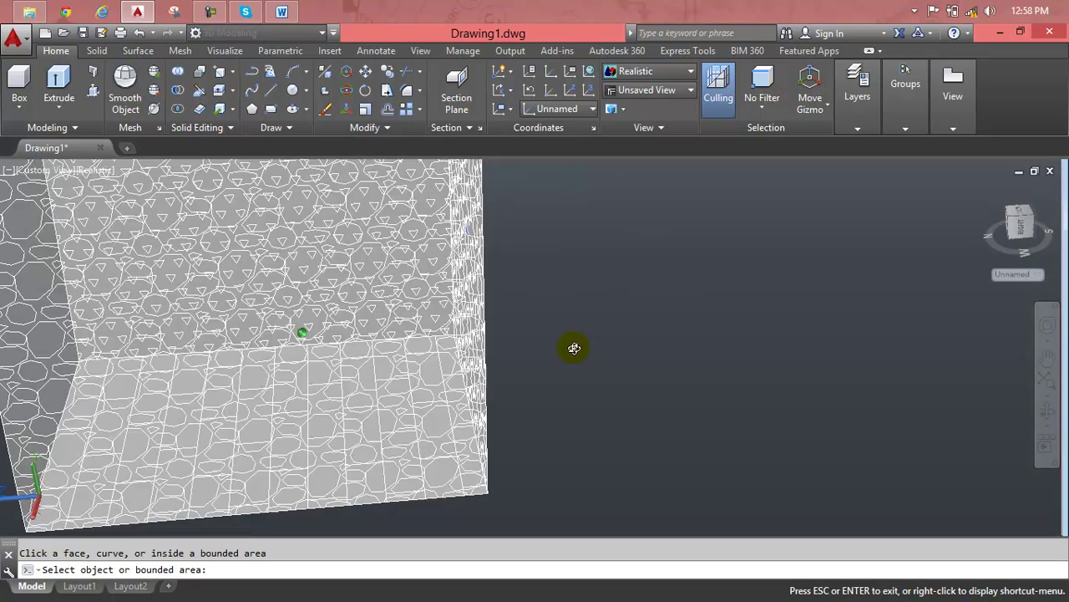
scroll(442, 355, up, 3)
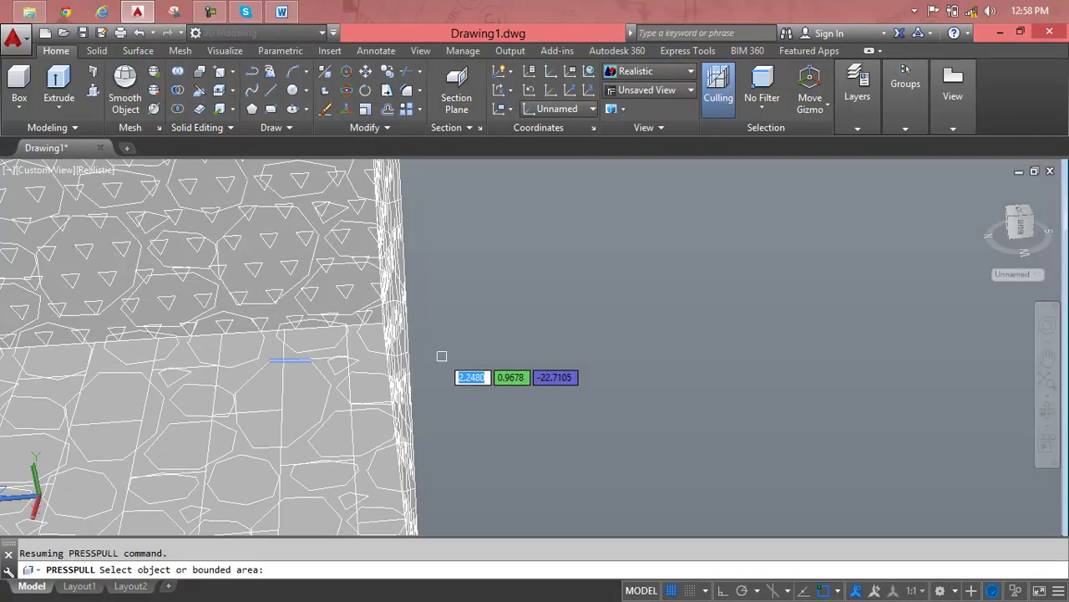
scroll(377, 354, up, 3)
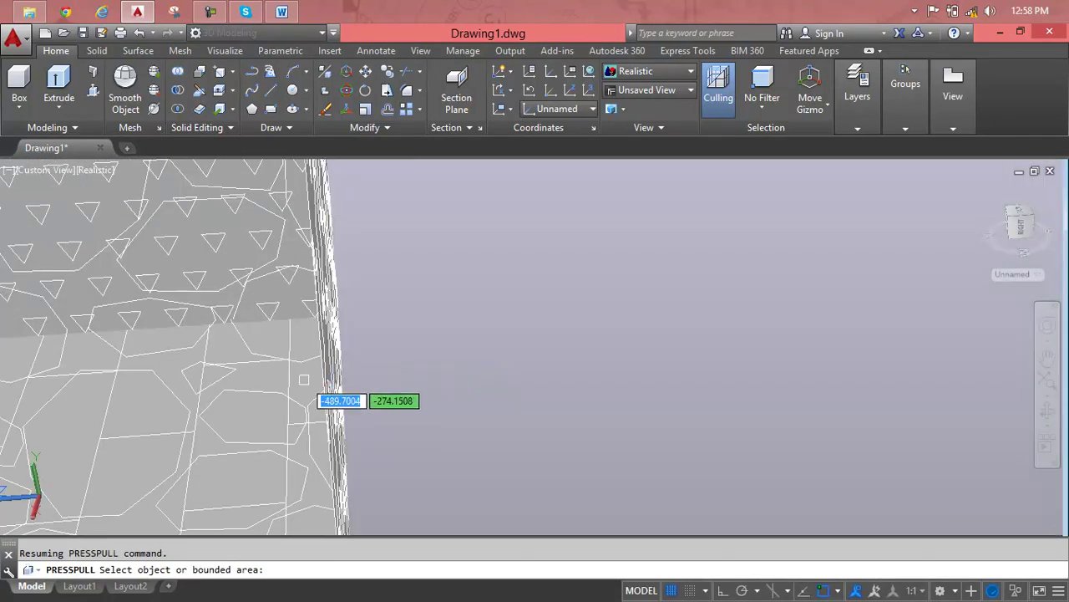
click(304, 380)
click(304, 380)
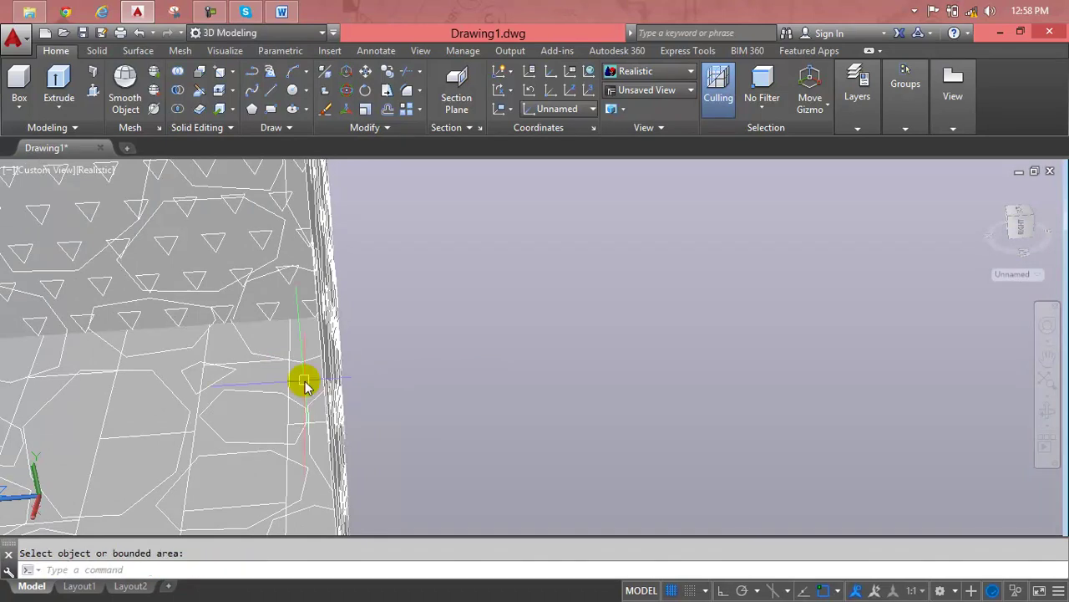
scroll(304, 380, down, 2)
scroll(305, 376, down, 2)
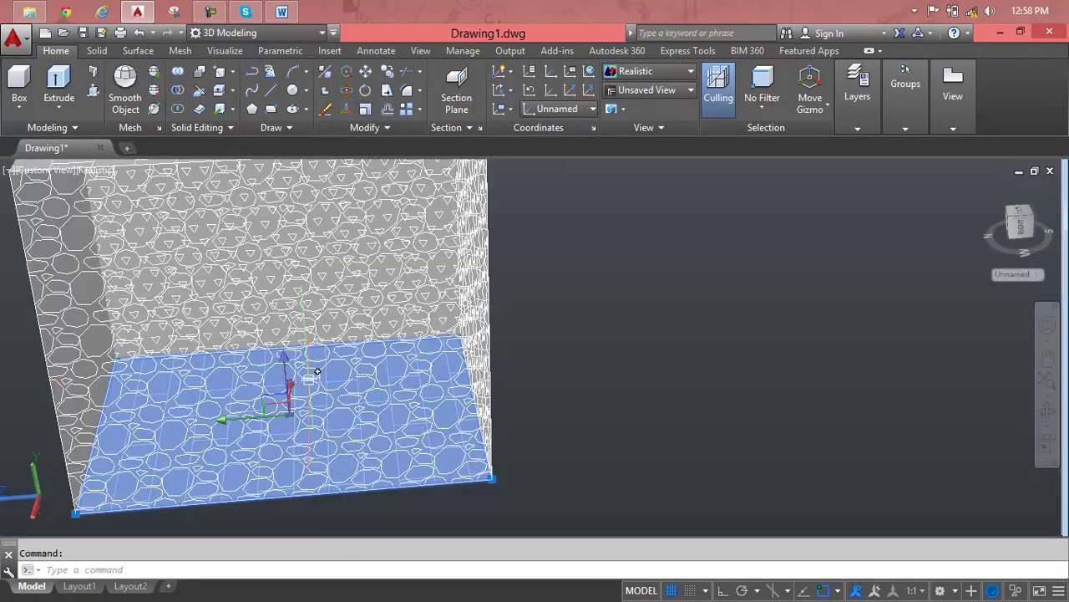
scroll(309, 371, down, 2)
middle_drag(315, 400, 335, 417)
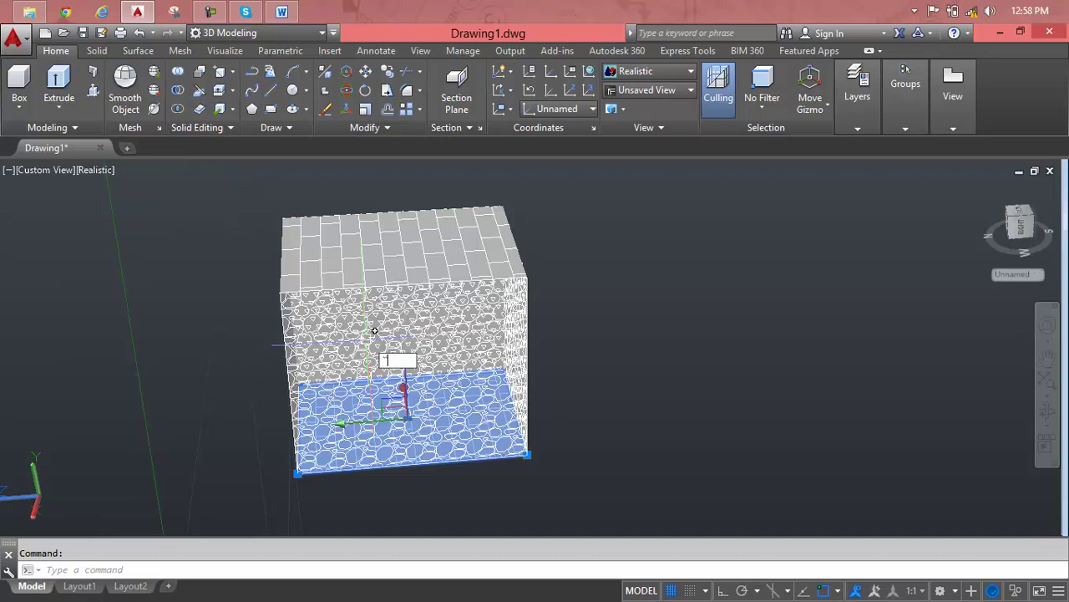
key(Escape)
scroll(368, 342, up, 3)
scroll(366, 341, up, 1)
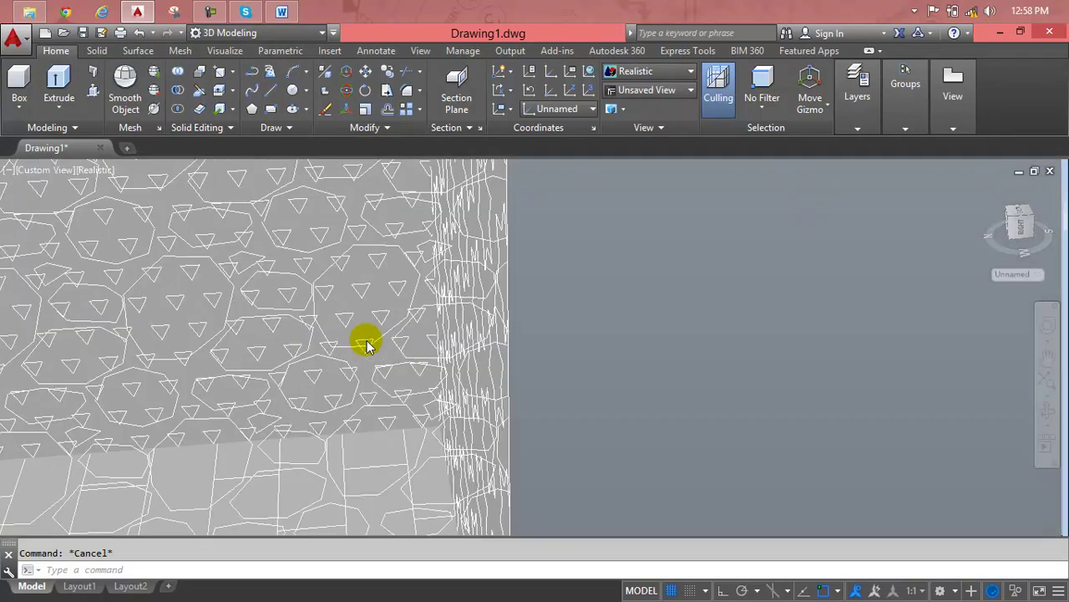
scroll(366, 341, up, 1)
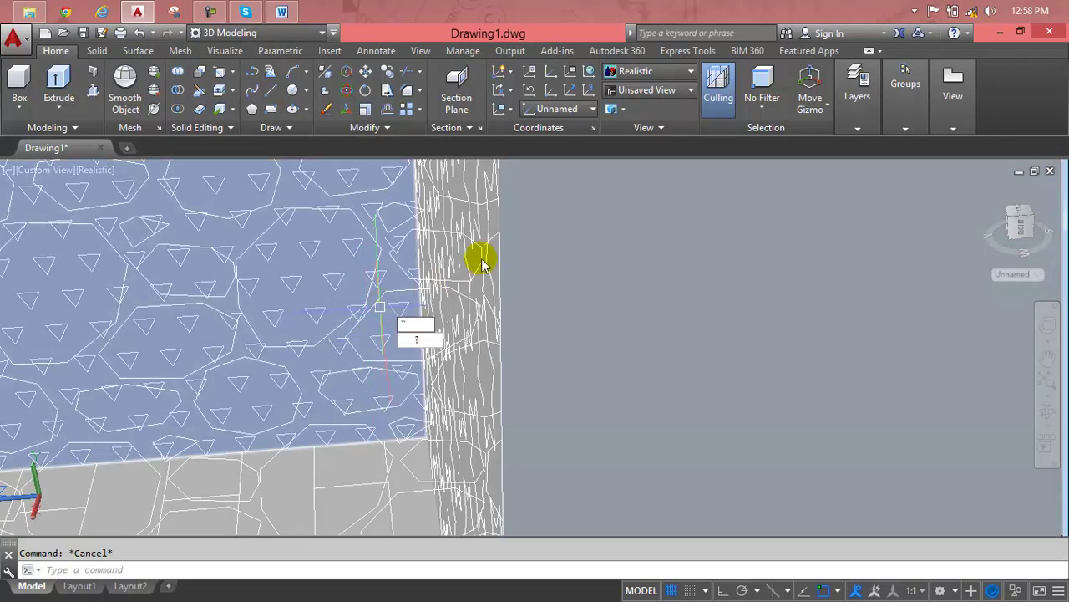
scroll(426, 296, down, 2)
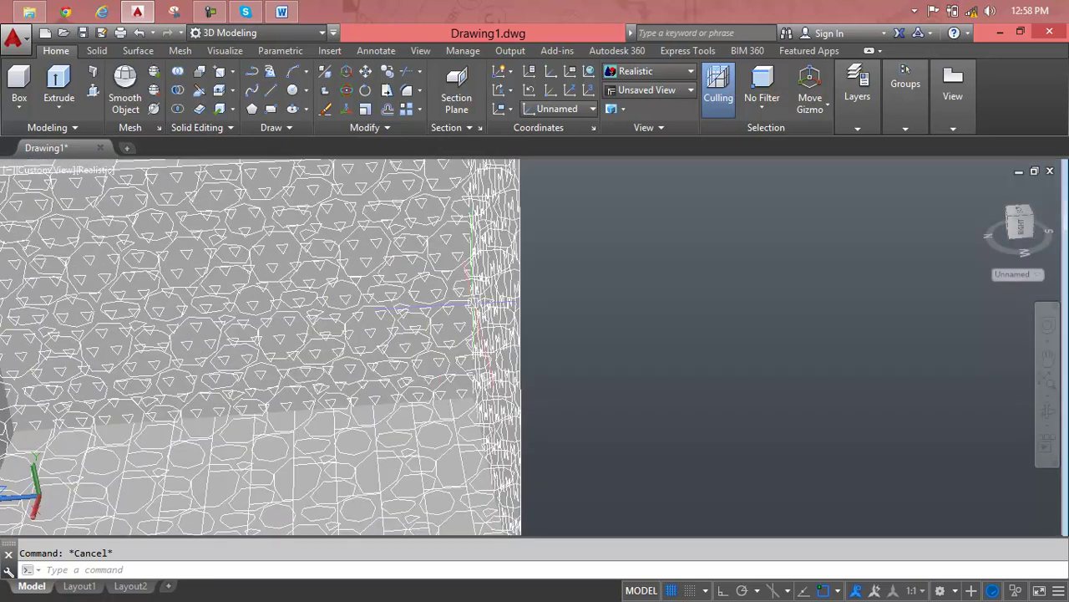
scroll(426, 297, down, 4)
mouse_move(537, 340)
shift+middle_down()
mouse_move(631, 324)
mouse_move(644, 375)
mouse_move(635, 427)
mouse_move(639, 402)
shift+middle_up()
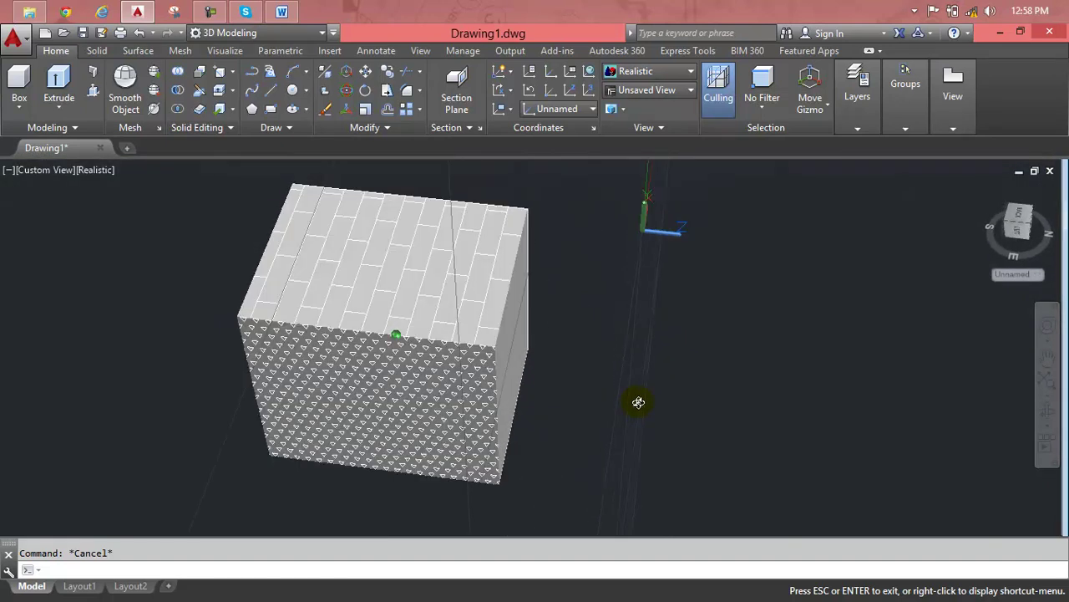
scroll(537, 353, up, 2)
scroll(429, 234, up, 3)
scroll(429, 236, up, 2)
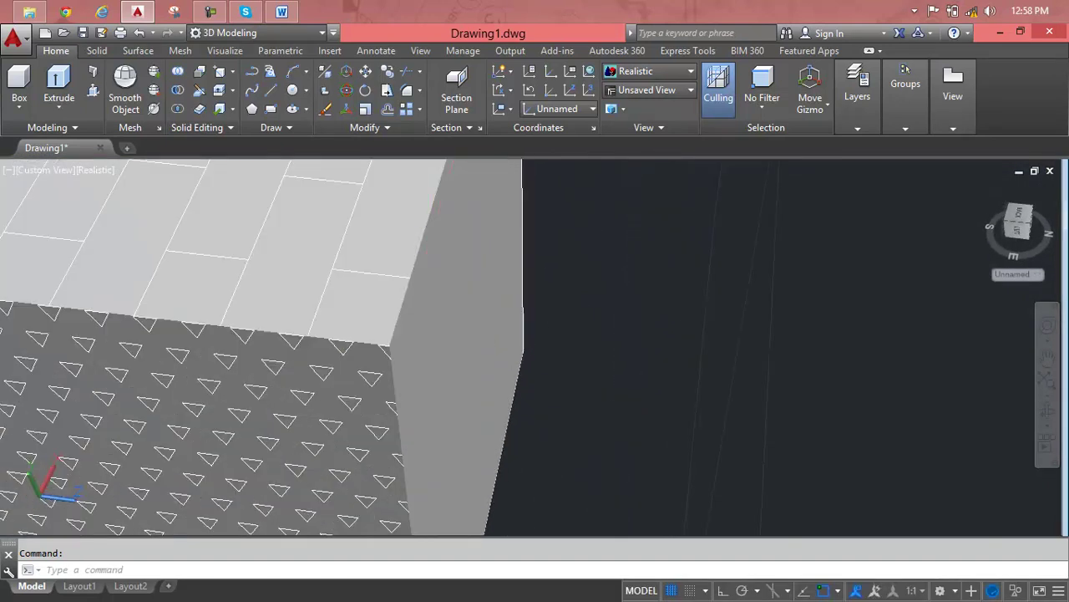
shift+middle_drag(430, 235, 632, 444)
click(508, 265)
click(226, 82)
click(409, 110)
click(419, 112)
click(417, 113)
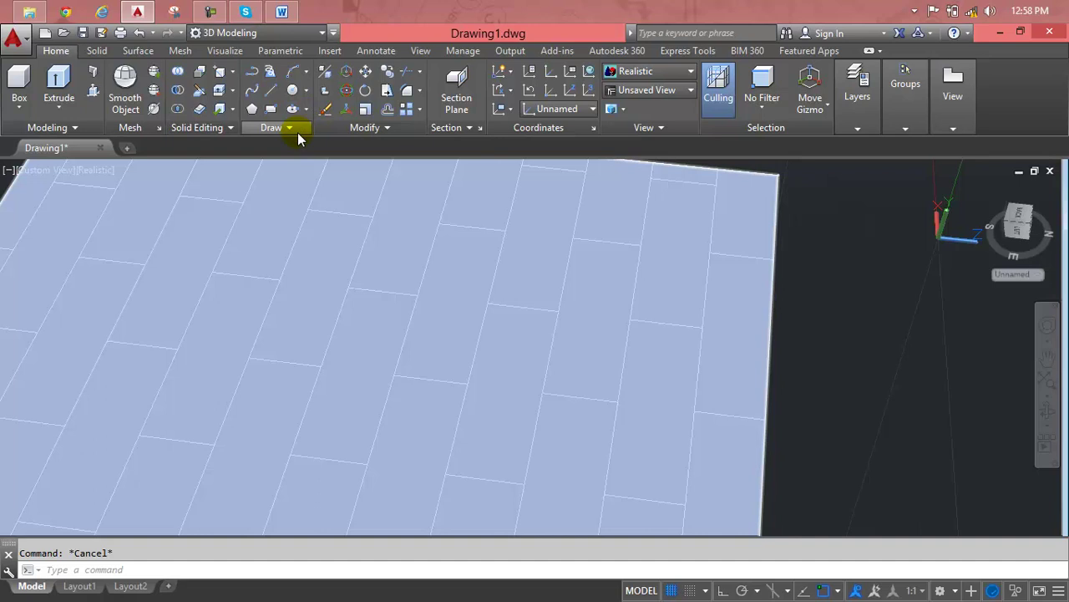
click(412, 126)
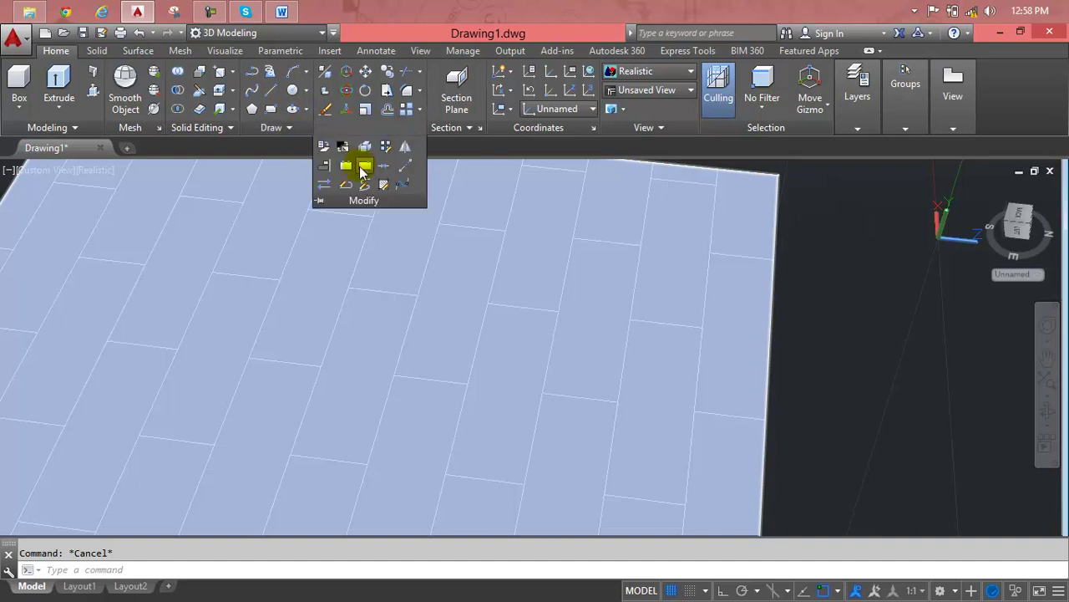
click(365, 154)
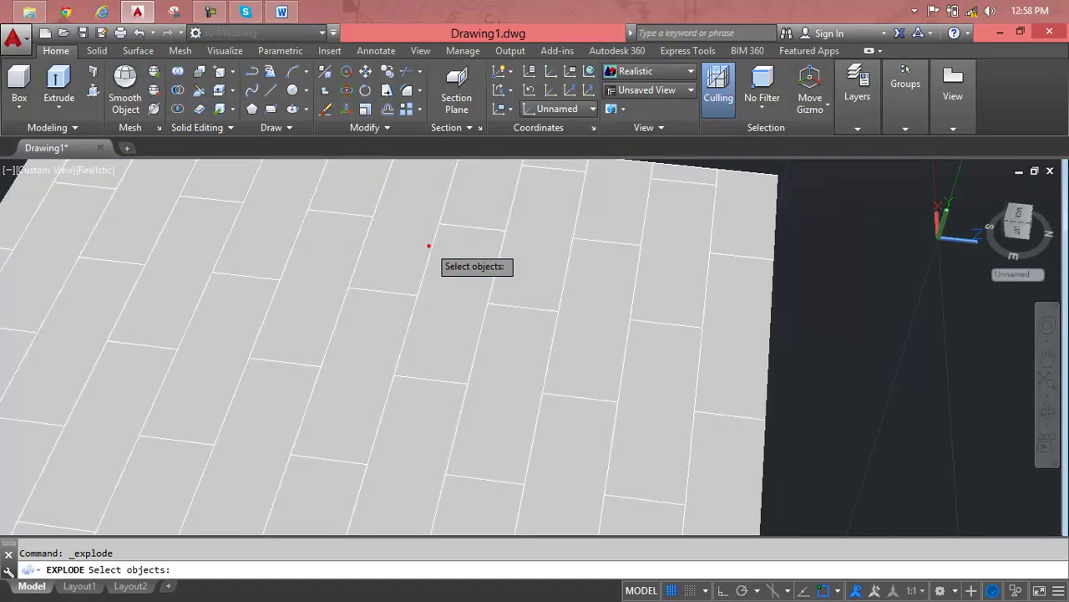
click(428, 244)
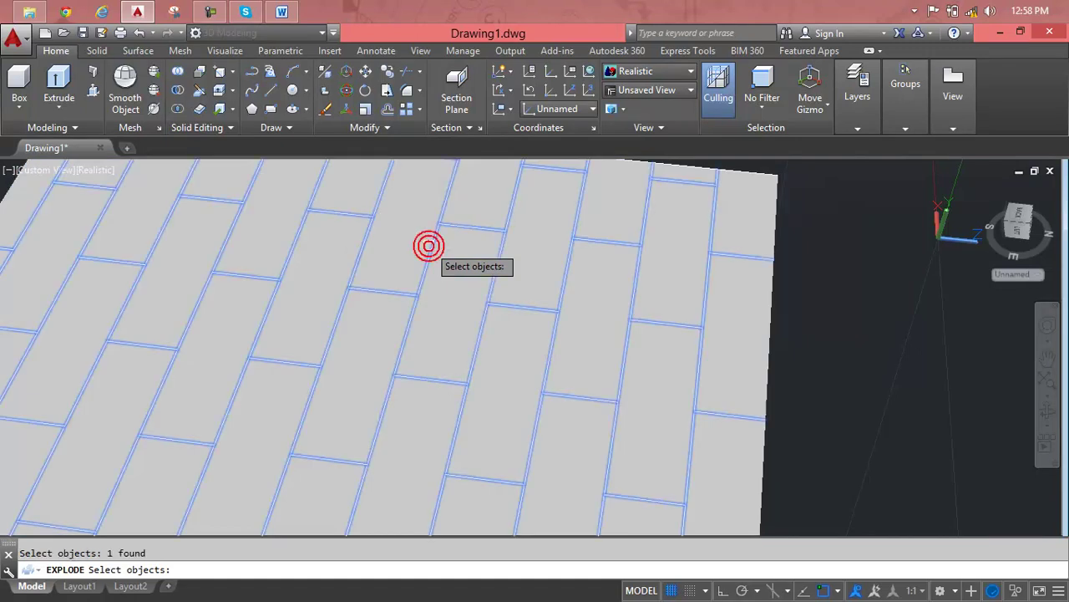
click(418, 234)
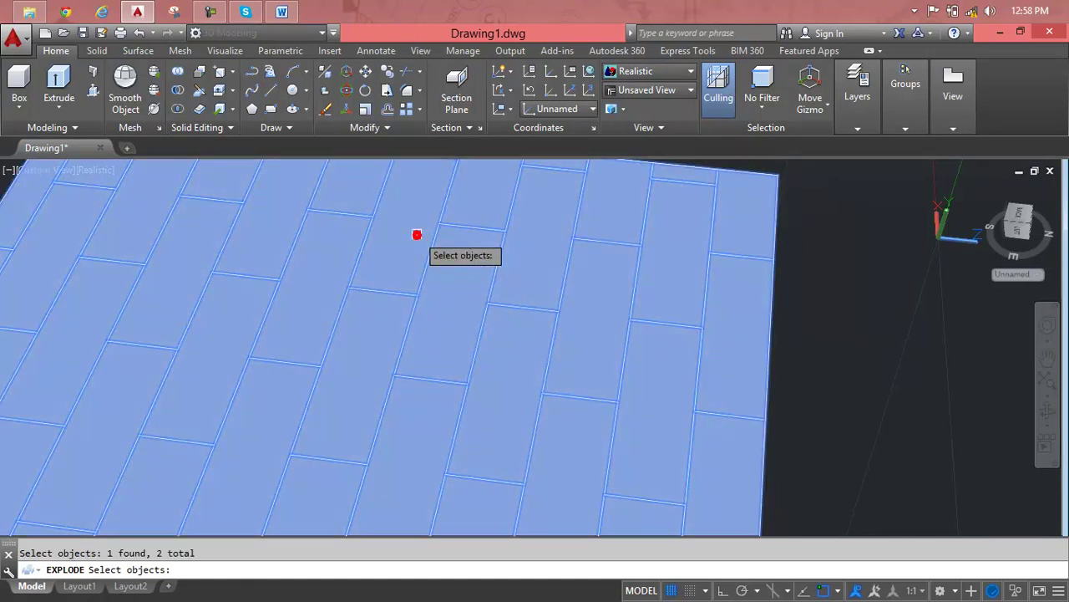
right_click(417, 235)
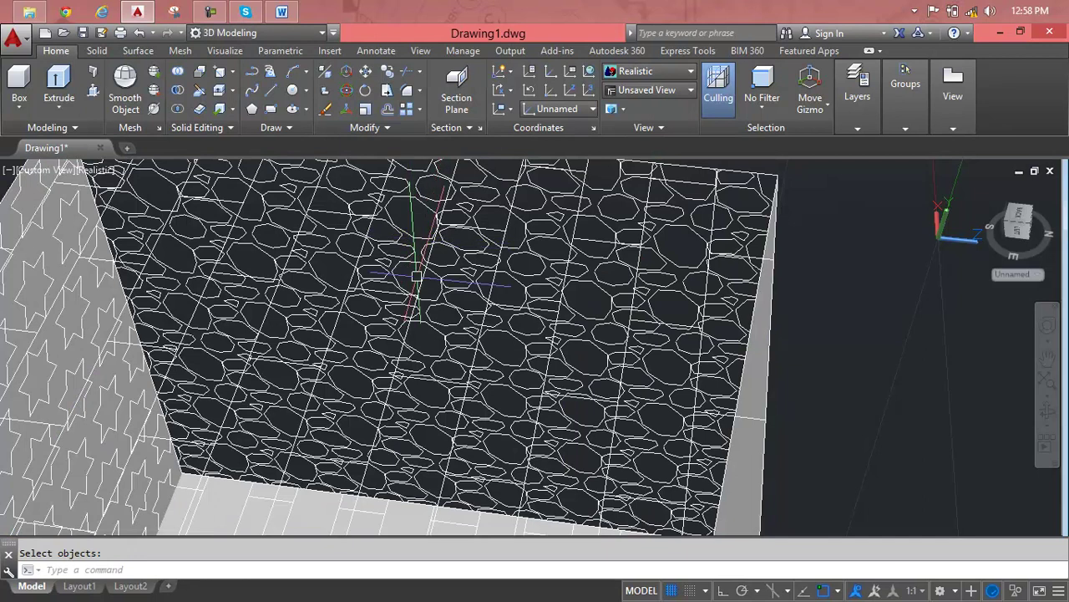
scroll(417, 236, down, 5)
scroll(432, 372, up, 2)
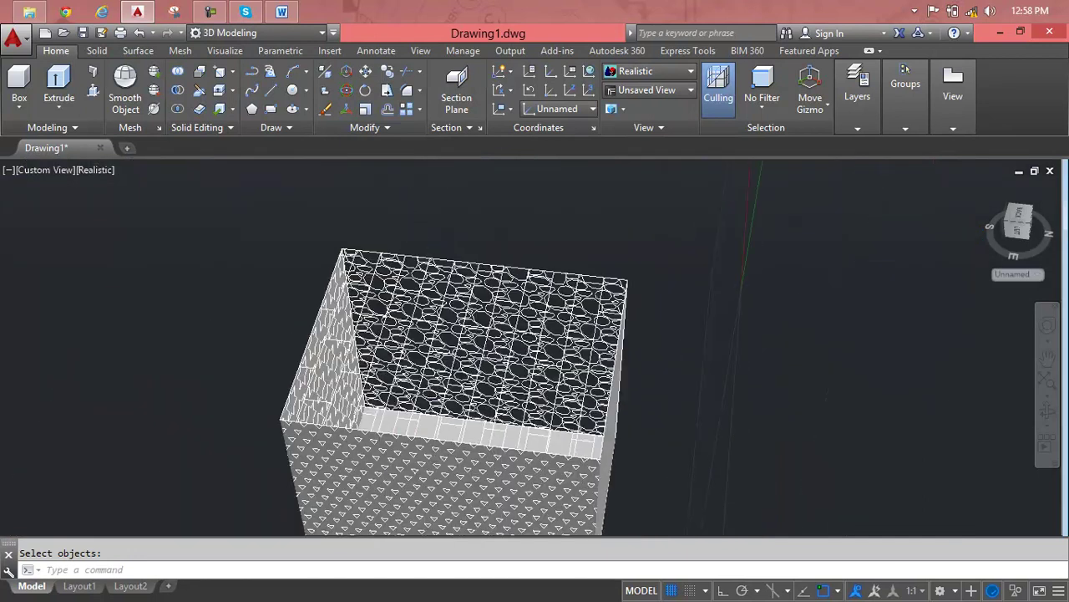
scroll(433, 372, up, 3)
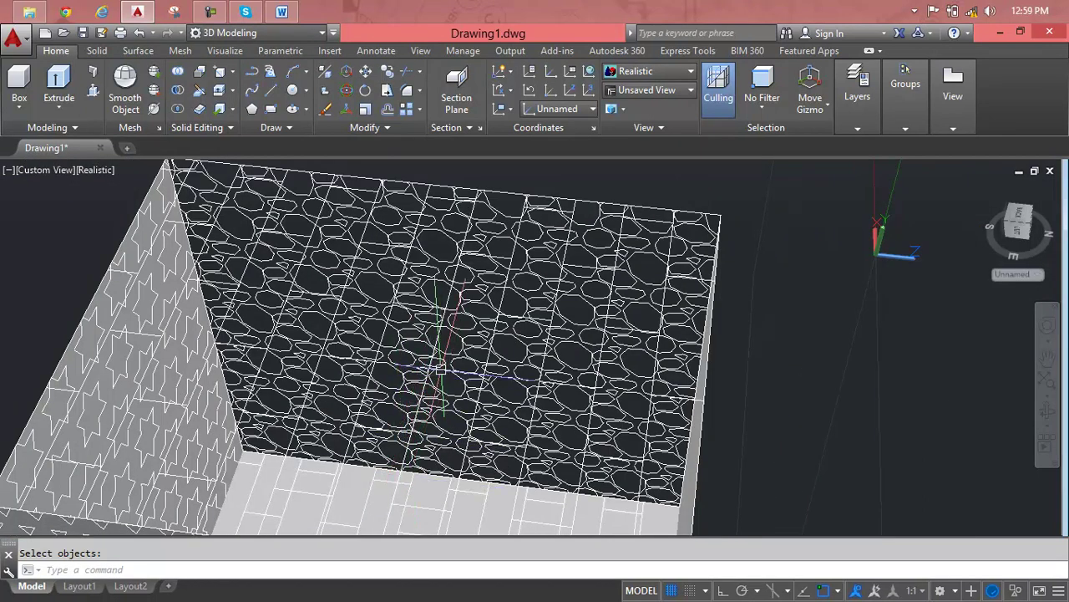
scroll(675, 342, up, 1)
key(ctrl+z)
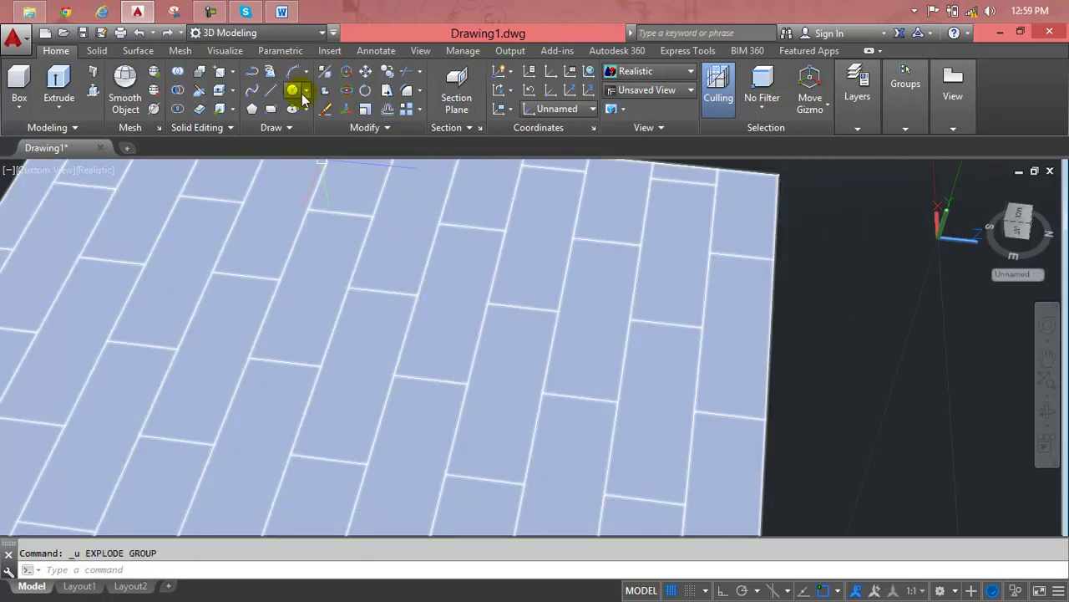
- Explode the brick and stone tile face into separate linework
click(361, 125)
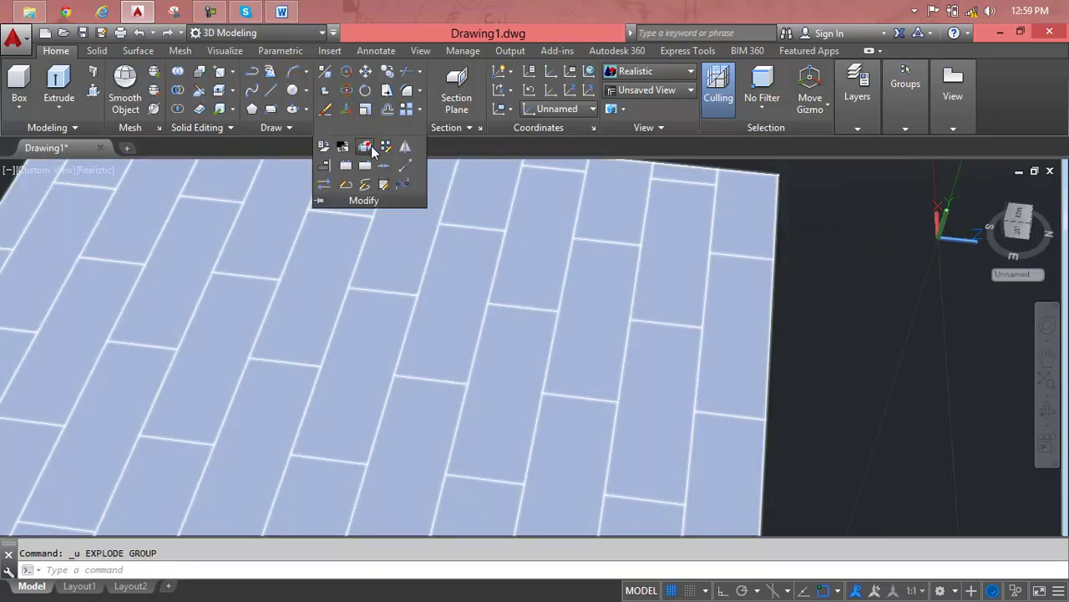
click(372, 148)
click(477, 243)
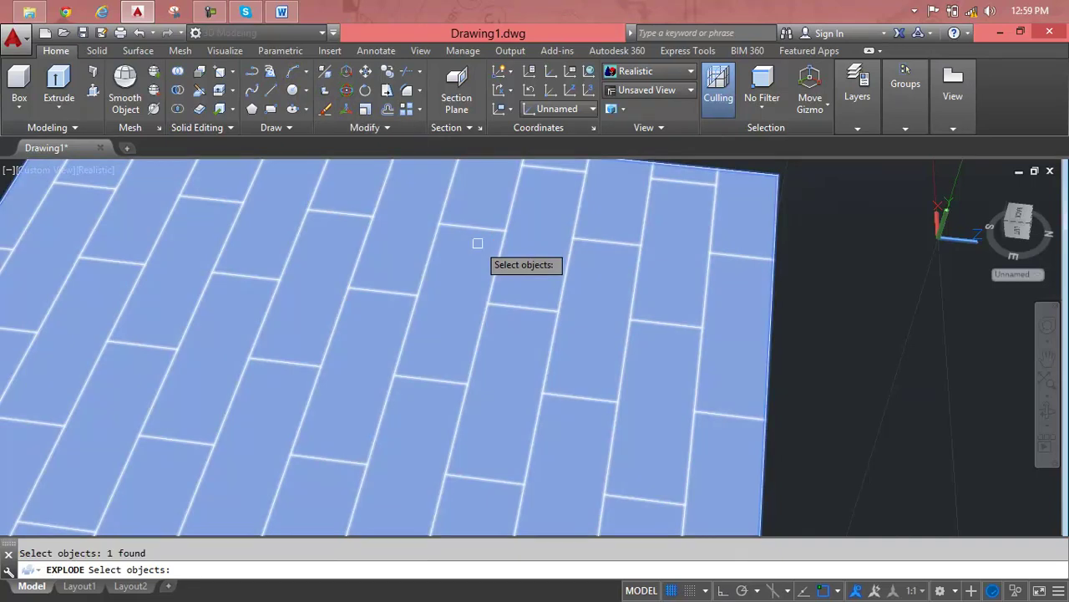
key(Return)
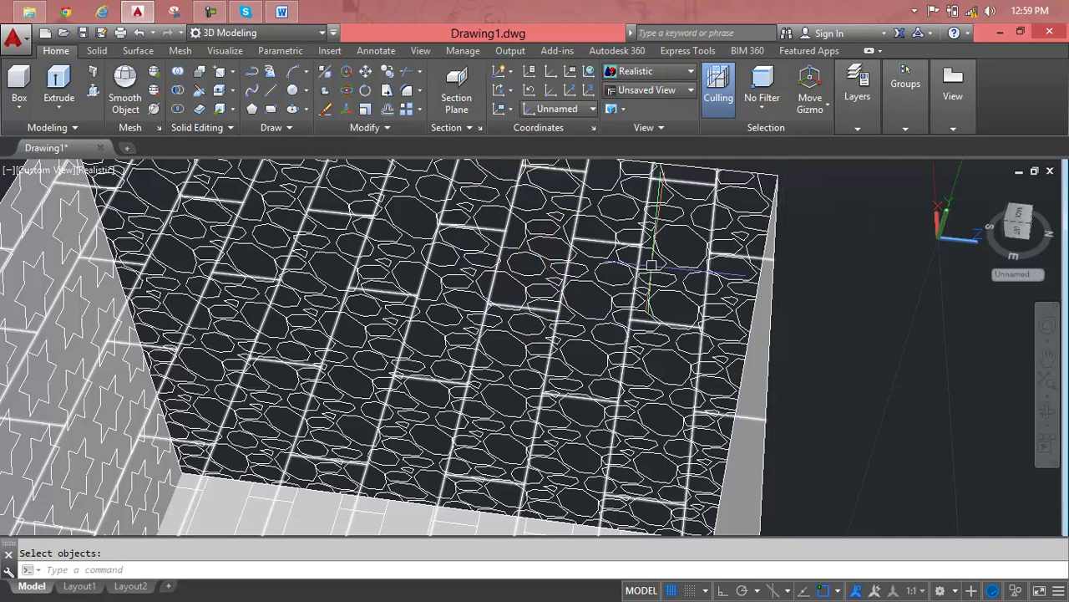
- Switch the viewport to the Shades of Gray visual style
click(669, 71)
click(758, 157)
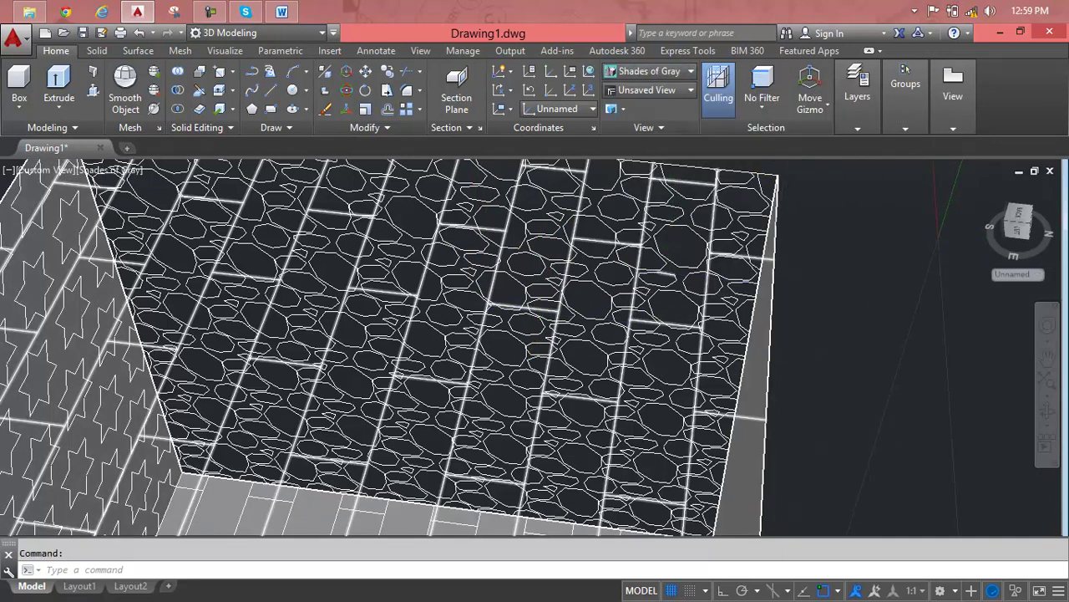
scroll(566, 370, down, 5)
scroll(524, 343, up, 3)
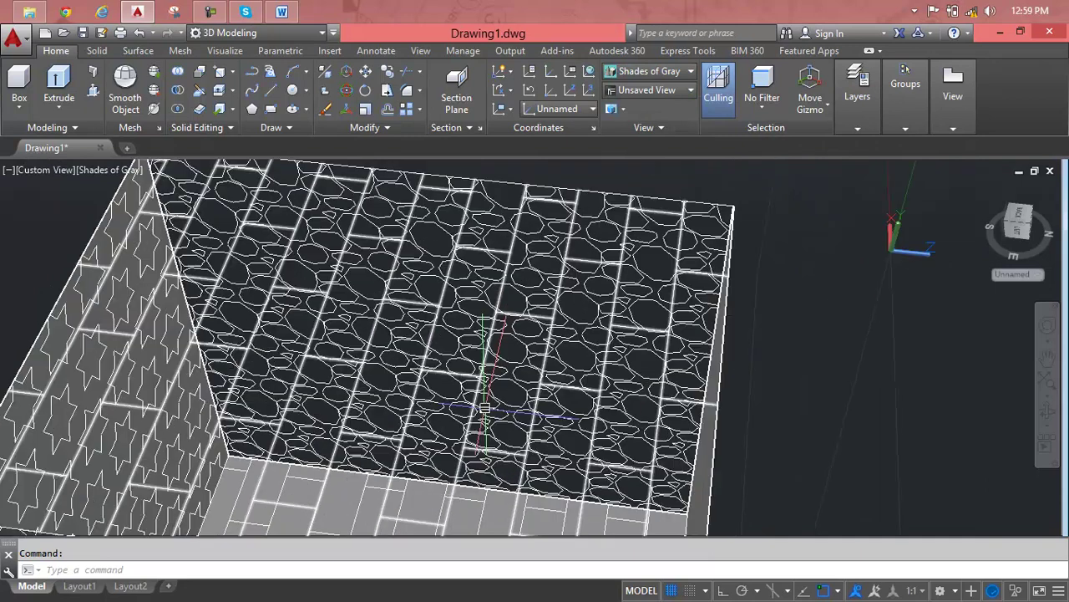
- Start editing the top face's AR-BRSTD brick hatch, then abandon the edit
key(Escape)
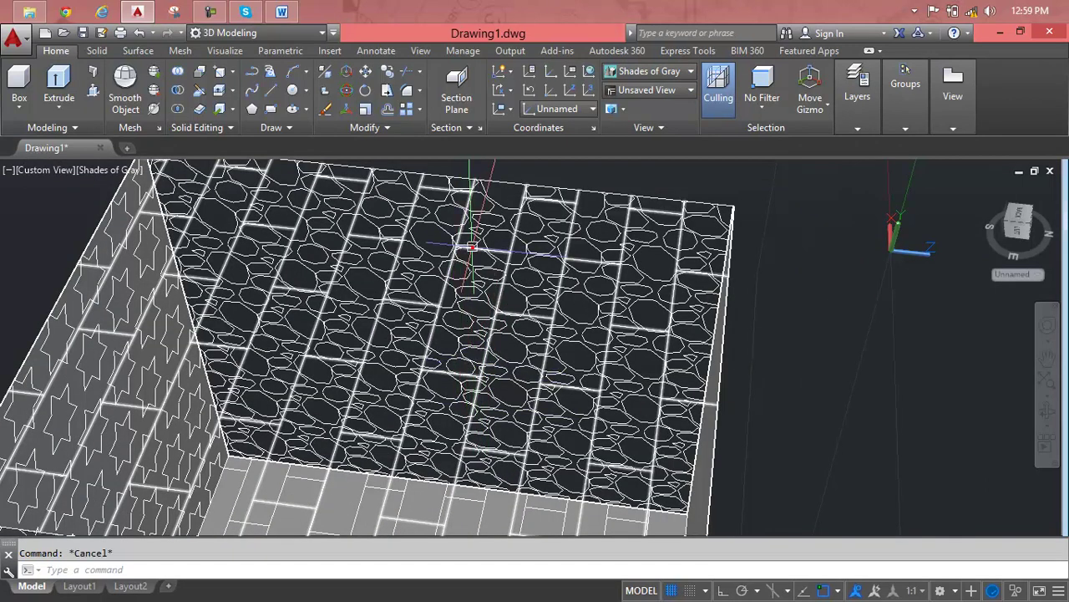
click(472, 246)
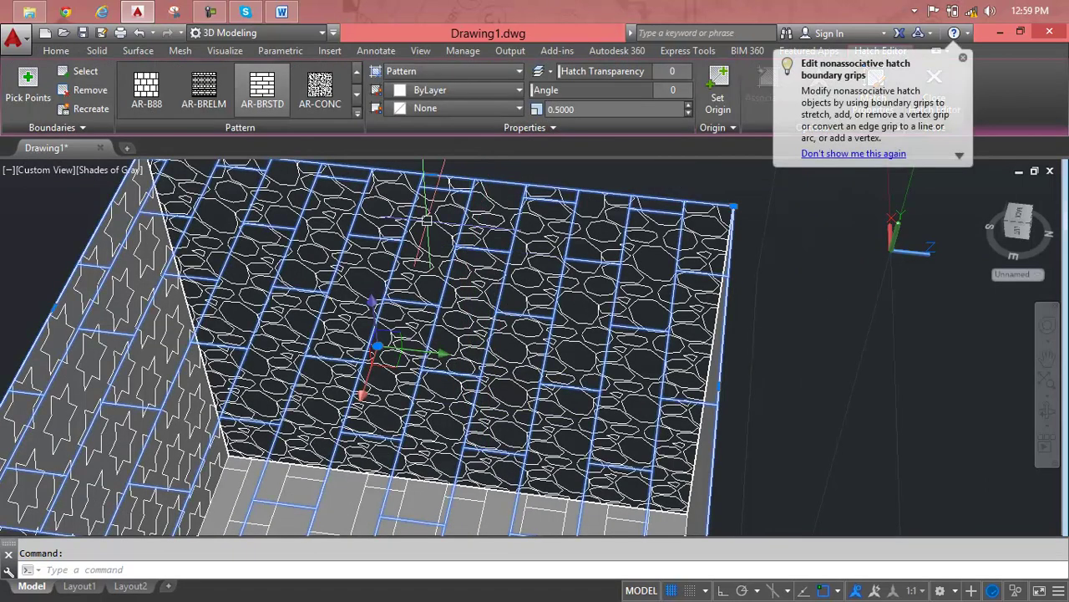
click(275, 79)
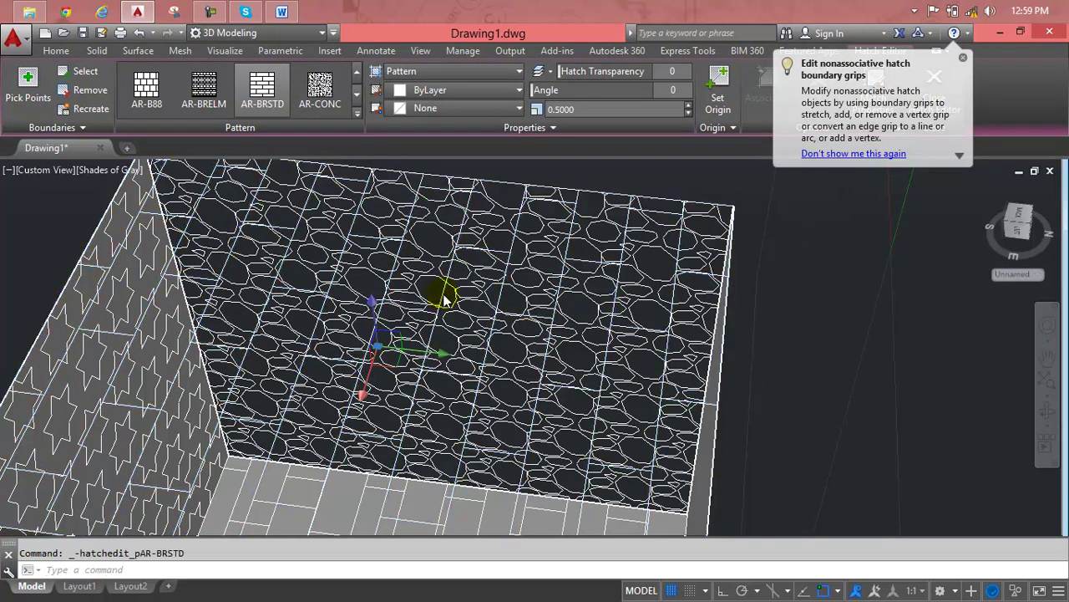
key(Escape)
scroll(434, 351, down, 3)
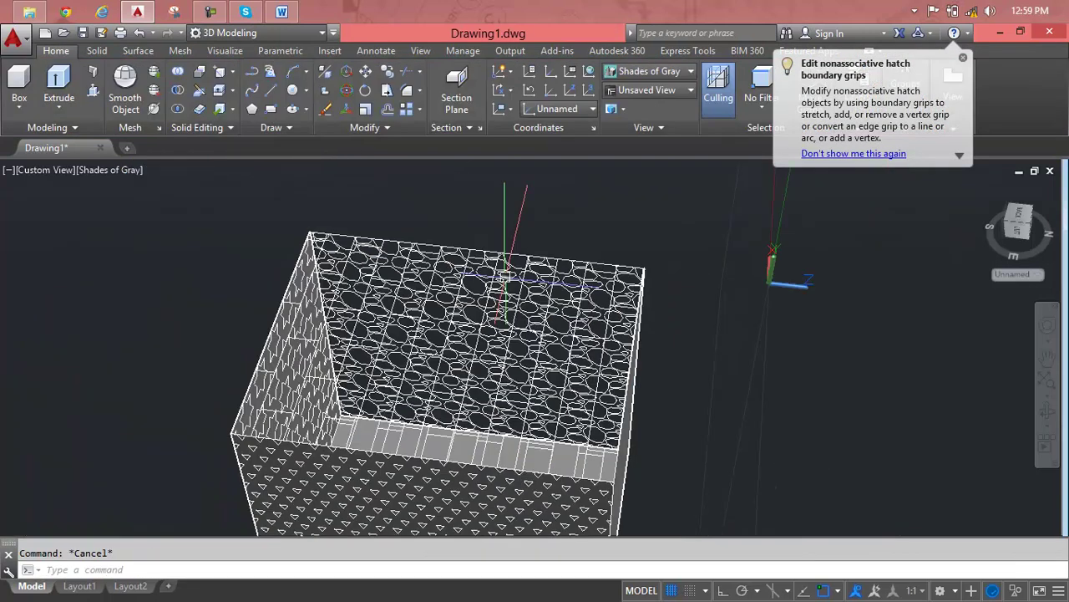
- Orbit to the triangle side and explode its triangle hatch and surface into linework
mouse_move(437, 454)
shift+middle_down()
mouse_move(458, 346)
mouse_move(442, 363)
shift+middle_up()
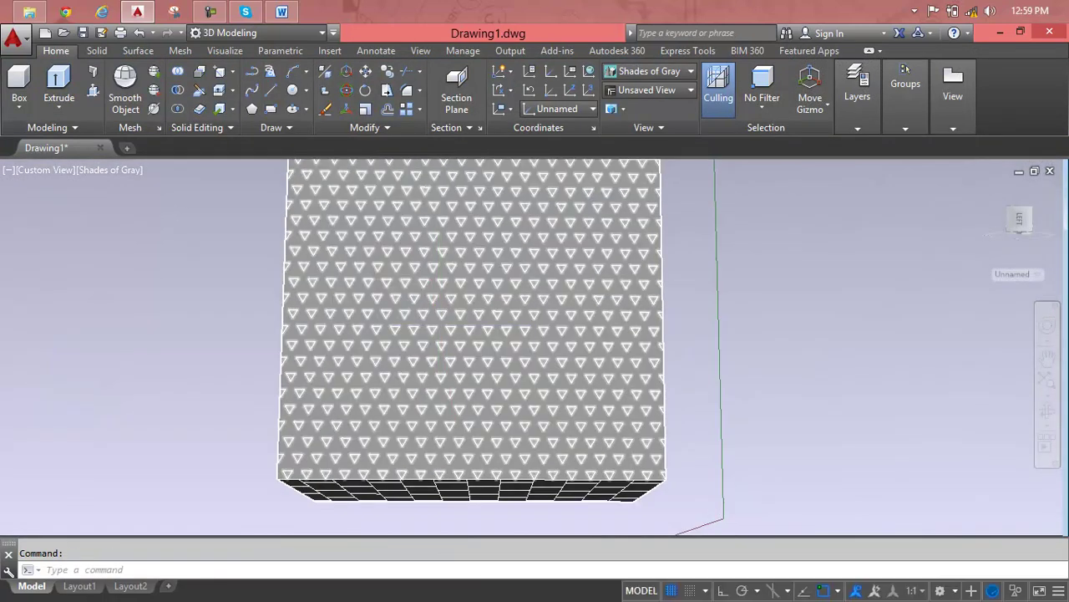
scroll(439, 326, up, 5)
scroll(438, 325, up, 2)
key(Escape)
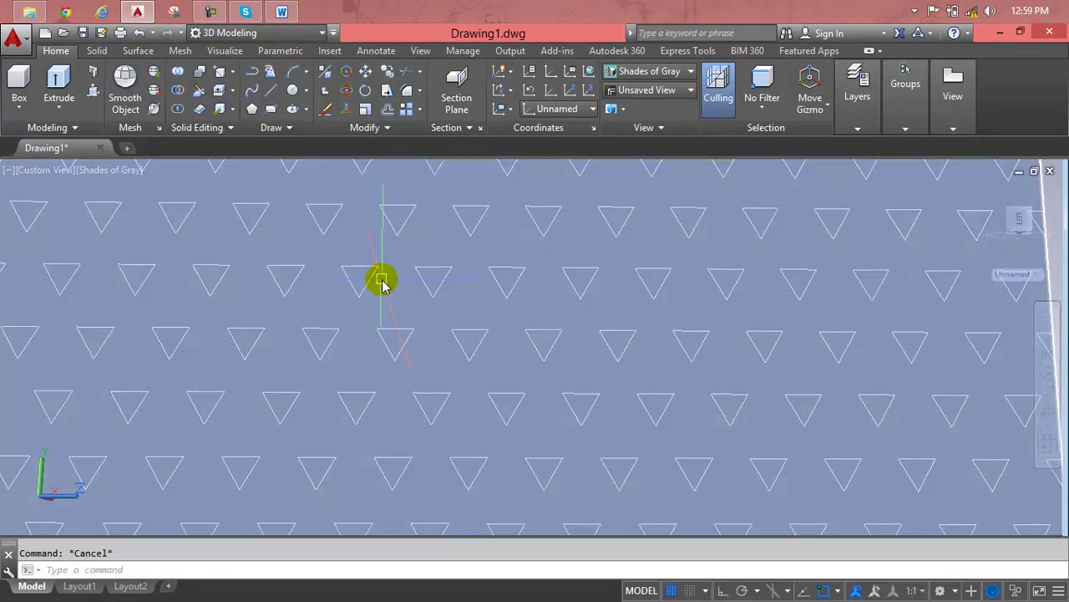
click(367, 127)
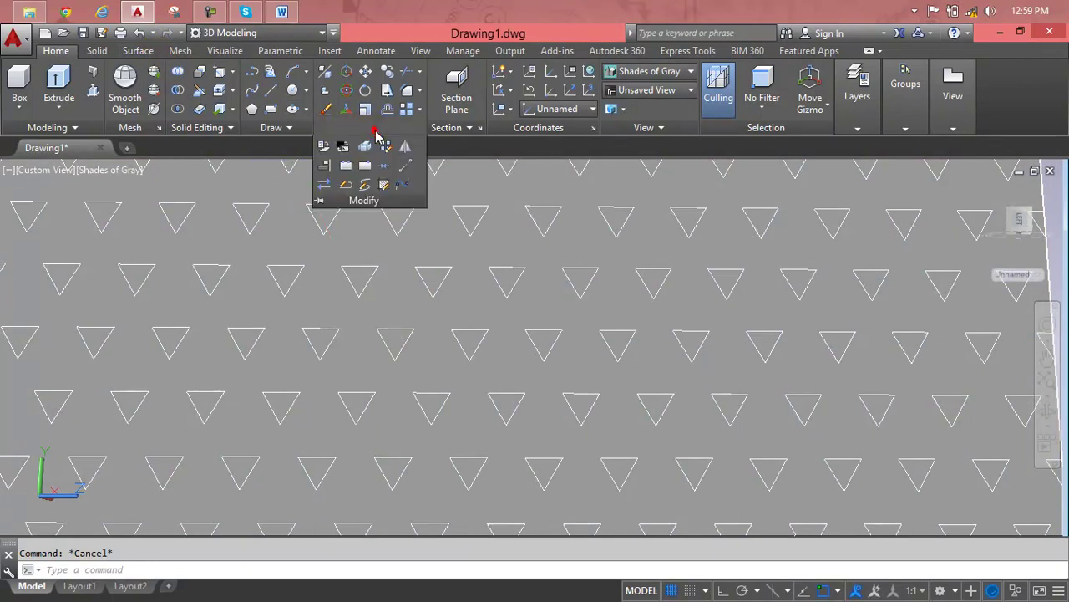
click(365, 148)
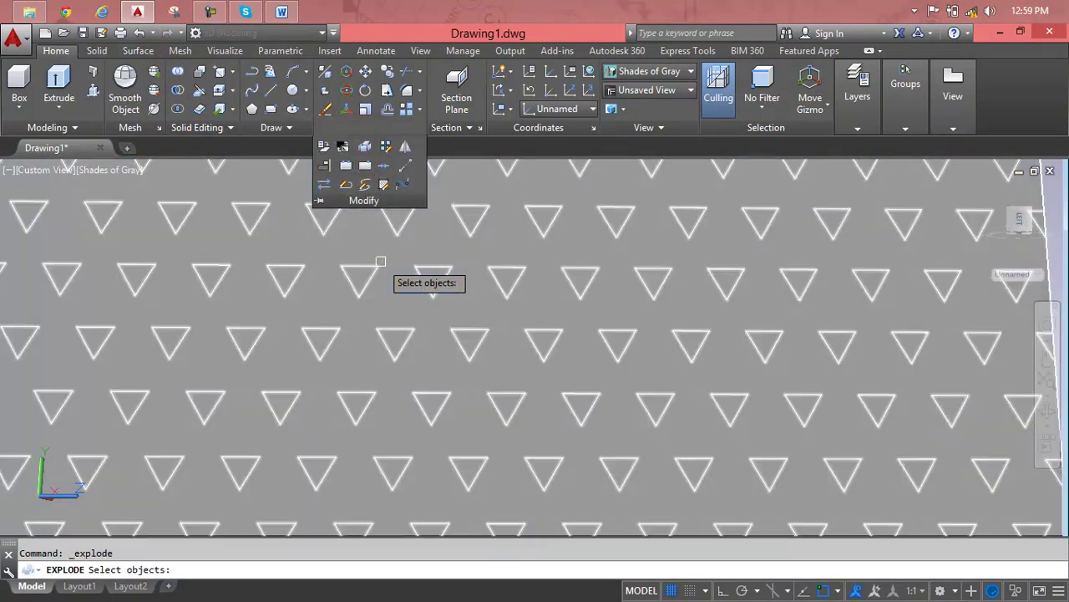
click(396, 231)
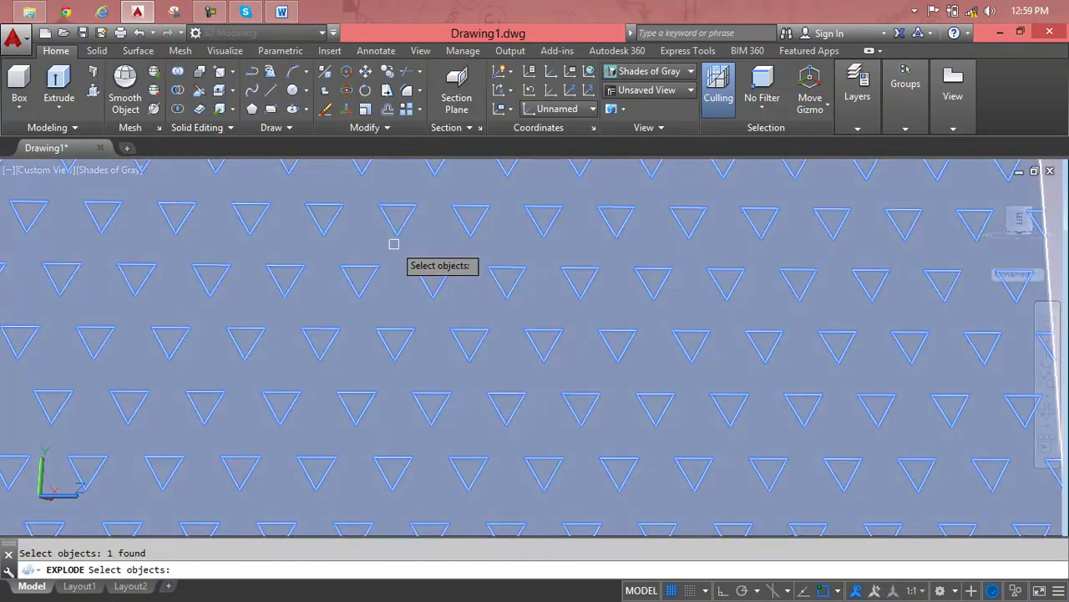
click(393, 253)
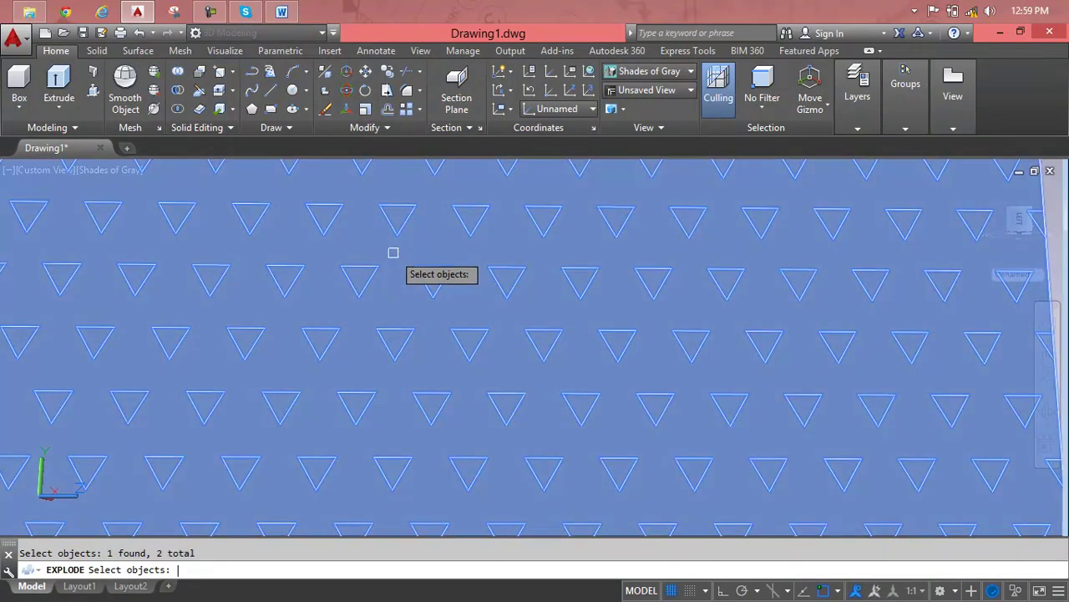
right_click(393, 253)
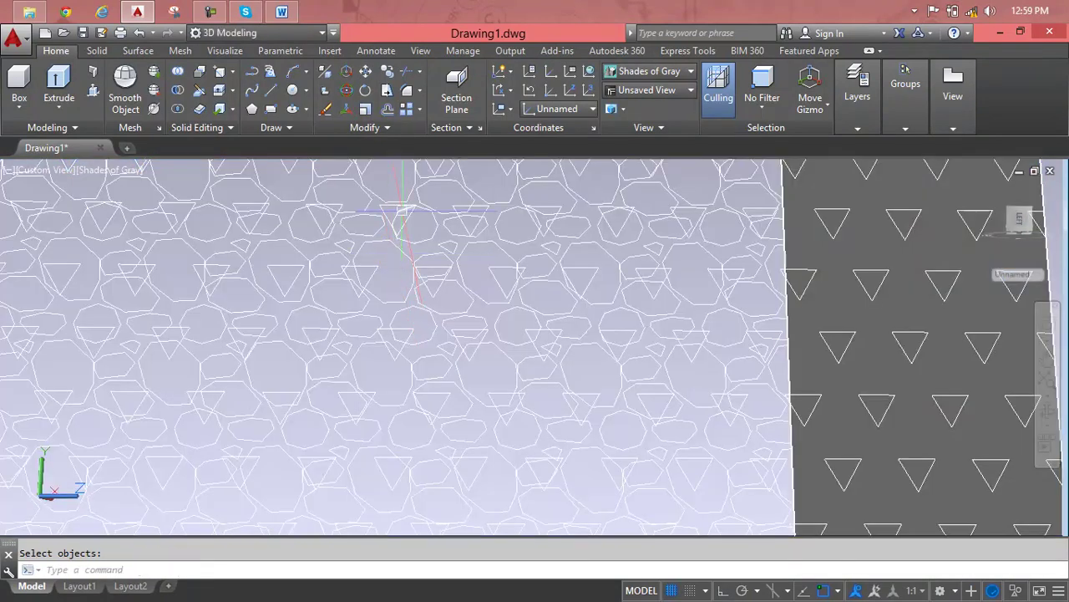
click(402, 203)
key(Escape)
scroll(401, 220, down, 3)
scroll(374, 234, down, 3)
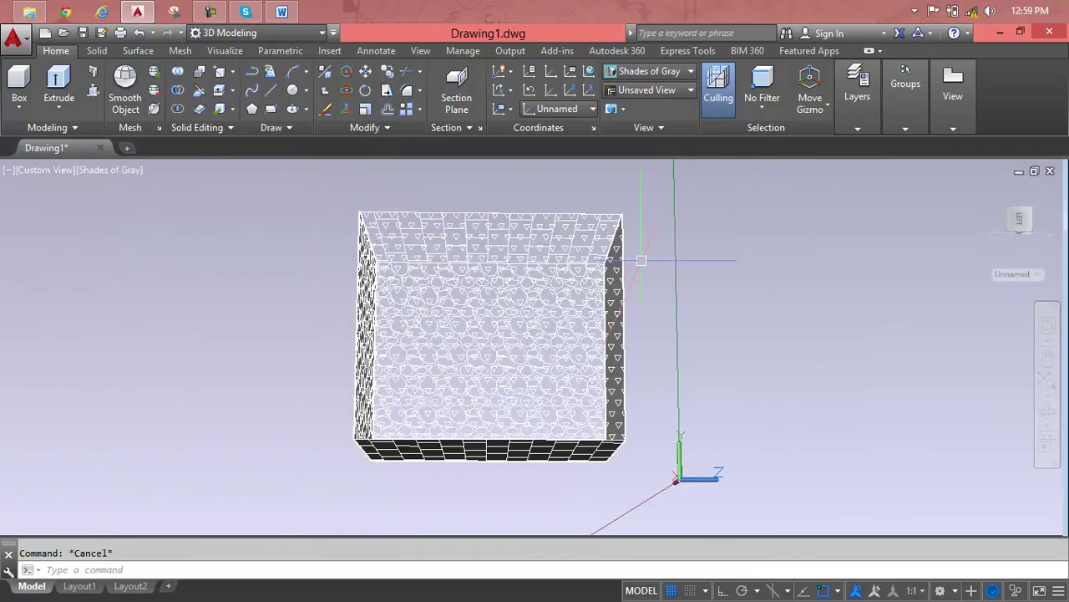
mouse_move(455, 342)
shift+middle_down()
mouse_move(345, 427)
mouse_move(306, 401)
mouse_move(382, 429)
mouse_move(477, 410)
mouse_move(583, 358)
mouse_move(585, 384)
mouse_move(472, 404)
shift+middle_up()
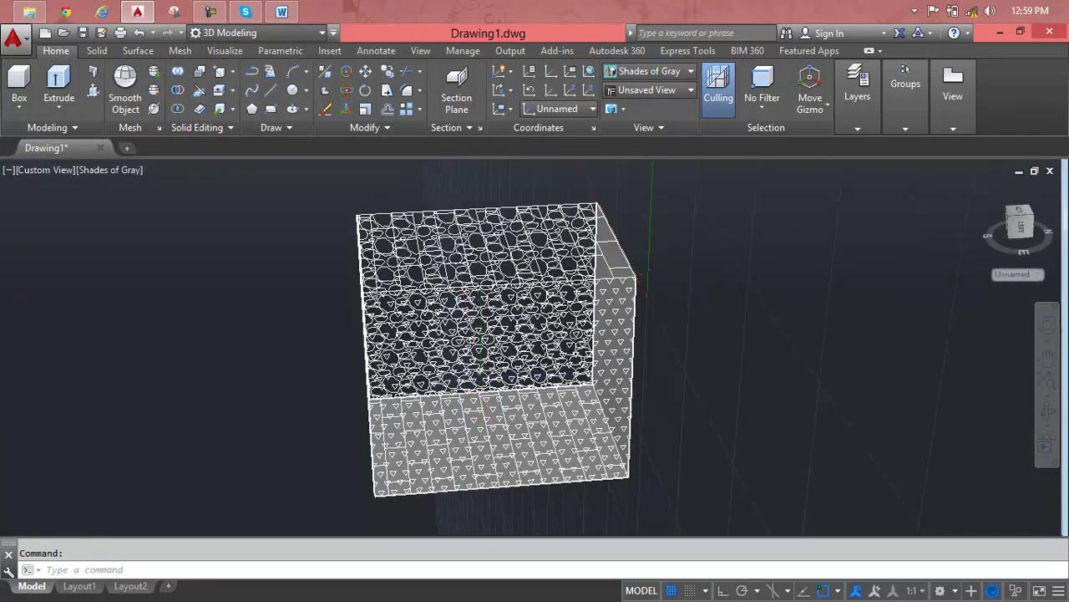
scroll(472, 404, up, 3)
scroll(472, 405, down, 1)
scroll(371, 358, down, 3)
shift+middle_drag(458, 368, 630, 356)
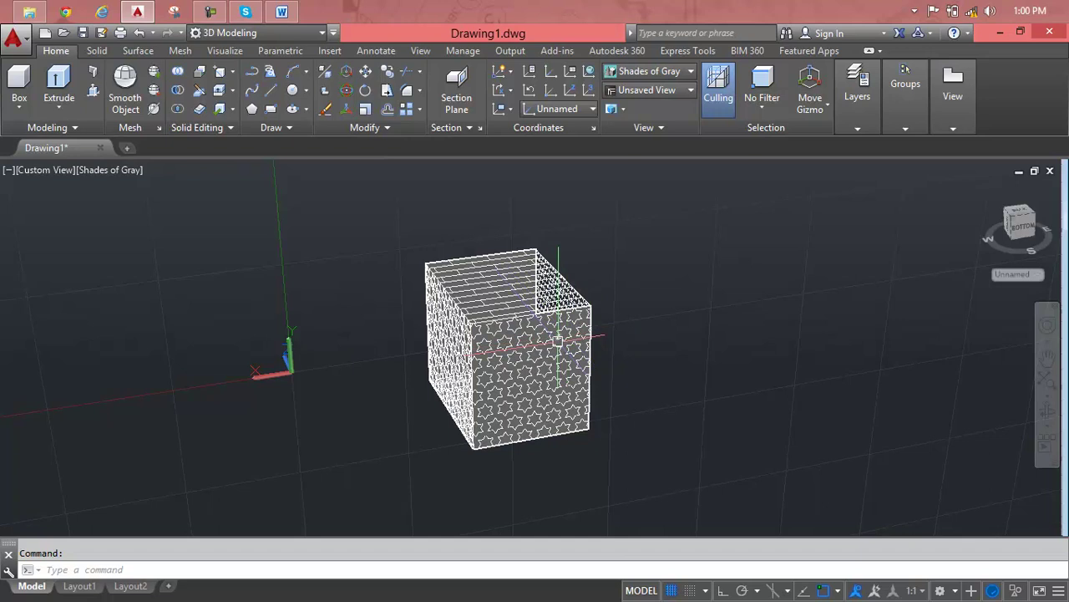
scroll(535, 315, up, 4)
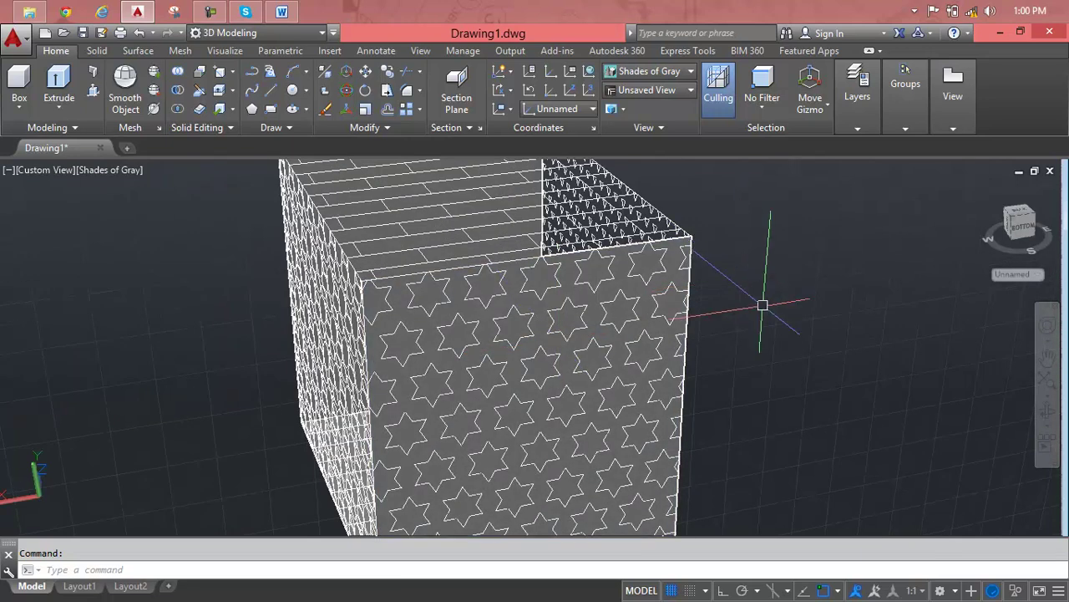